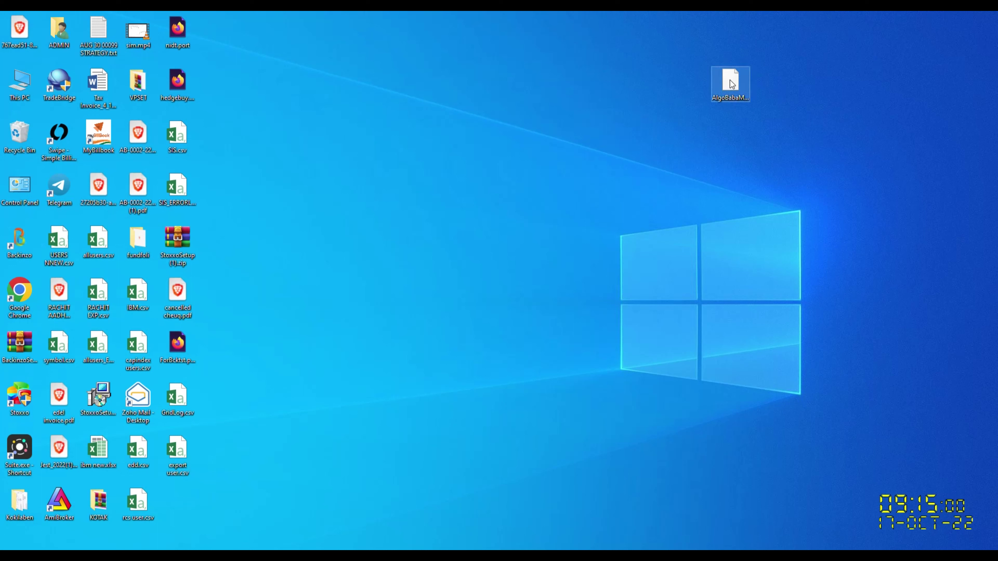
{"action": "left_click", "coordinate": [721, 114]}
{"action": "left_click", "coordinate": [796, 107]}
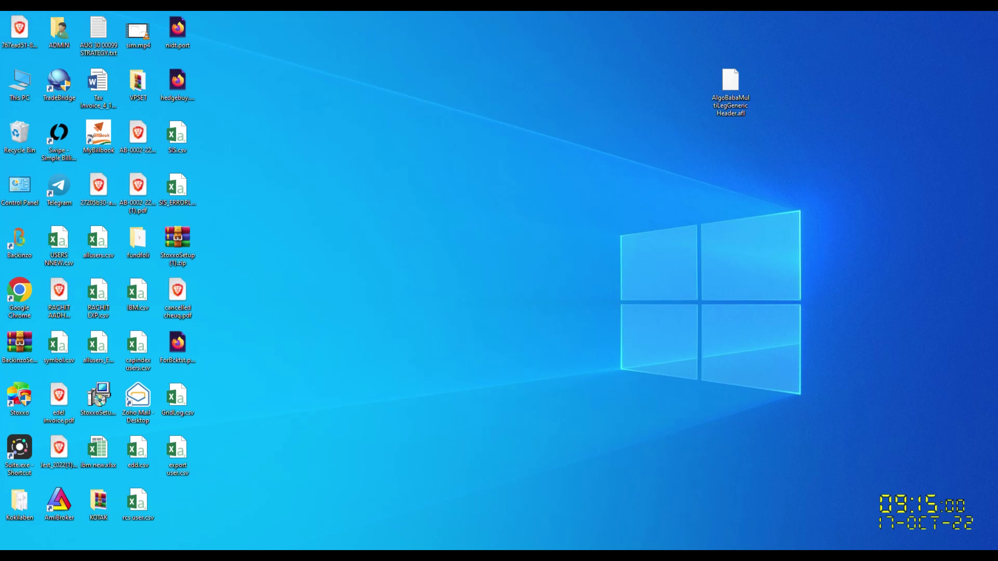
- Switch to Stoxxo and open the AmiBroker section of the bridge settings
{"action": "key", "text": "alt+Tab"}
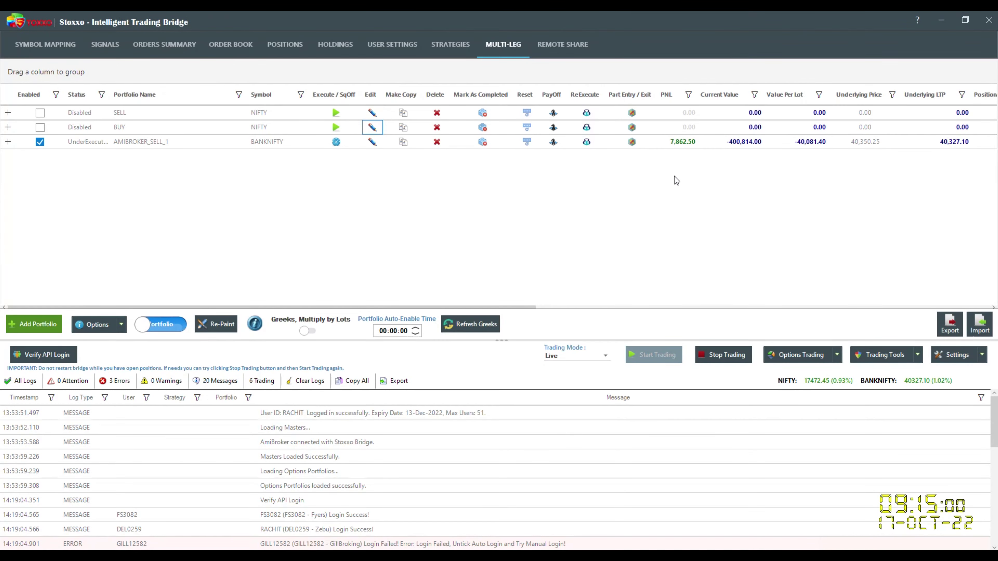
{"action": "left_click", "coordinate": [952, 355]}
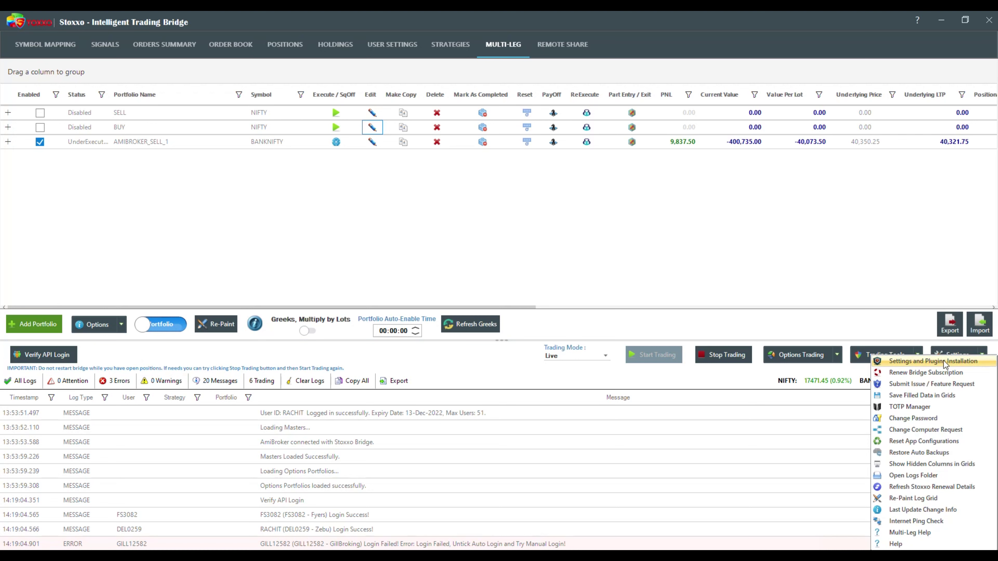
{"action": "left_click", "coordinate": [943, 360]}
{"action": "left_click", "coordinate": [288, 333]}
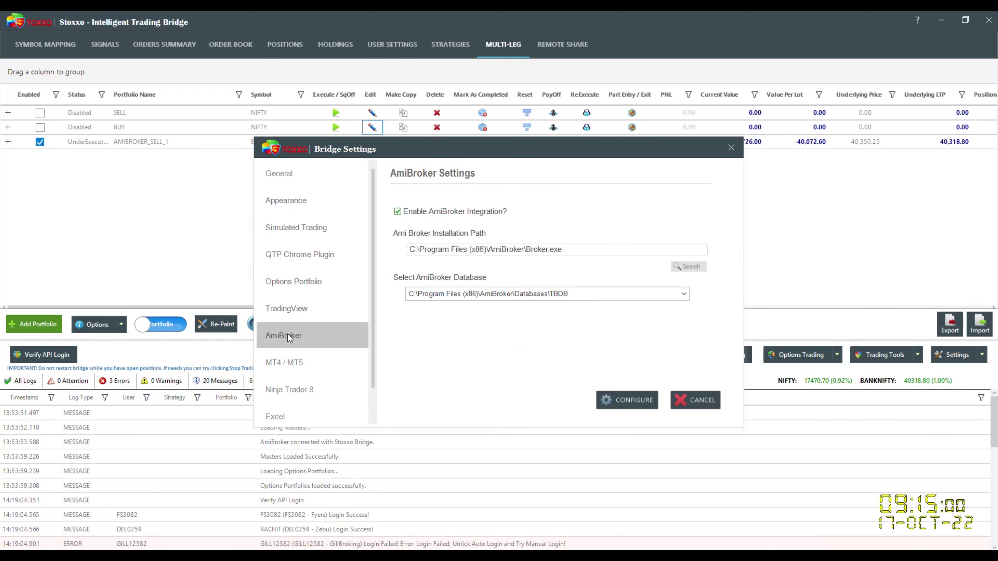
- Review the available AmiBroker database paths and leave the TBDB database selected
{"action": "left_click", "coordinate": [524, 298]}
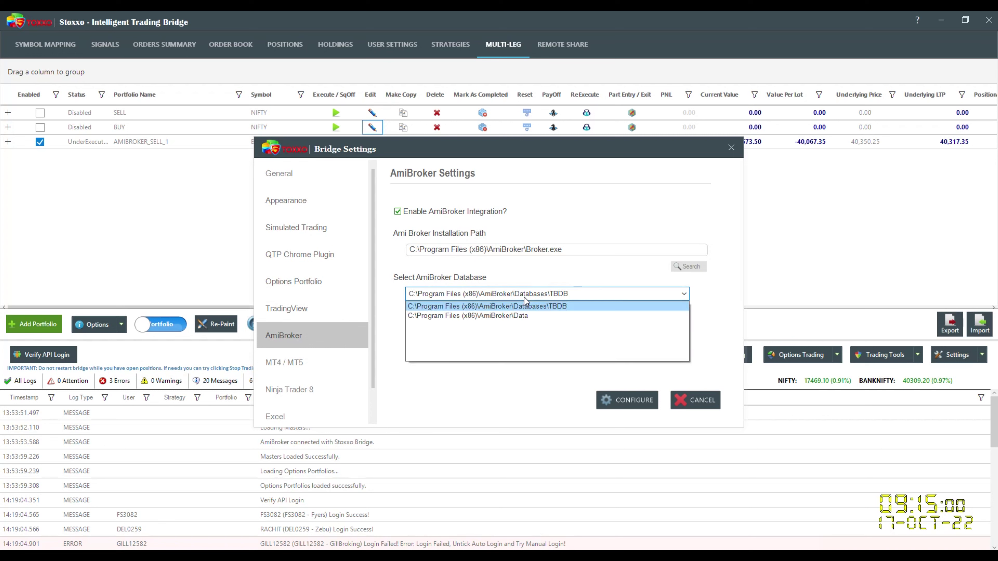
{"action": "left_click", "coordinate": [518, 379]}
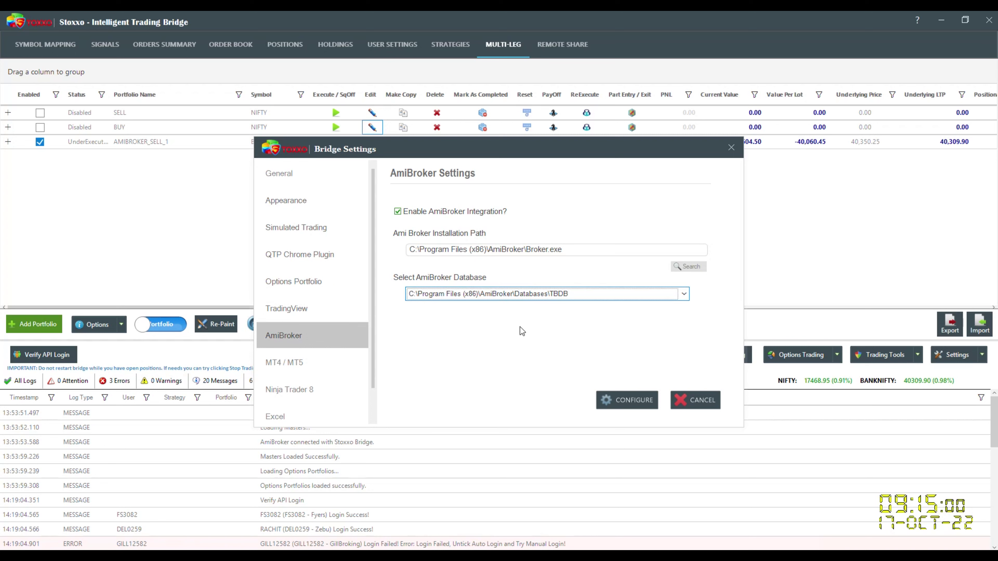
{"action": "left_click", "coordinate": [522, 300]}
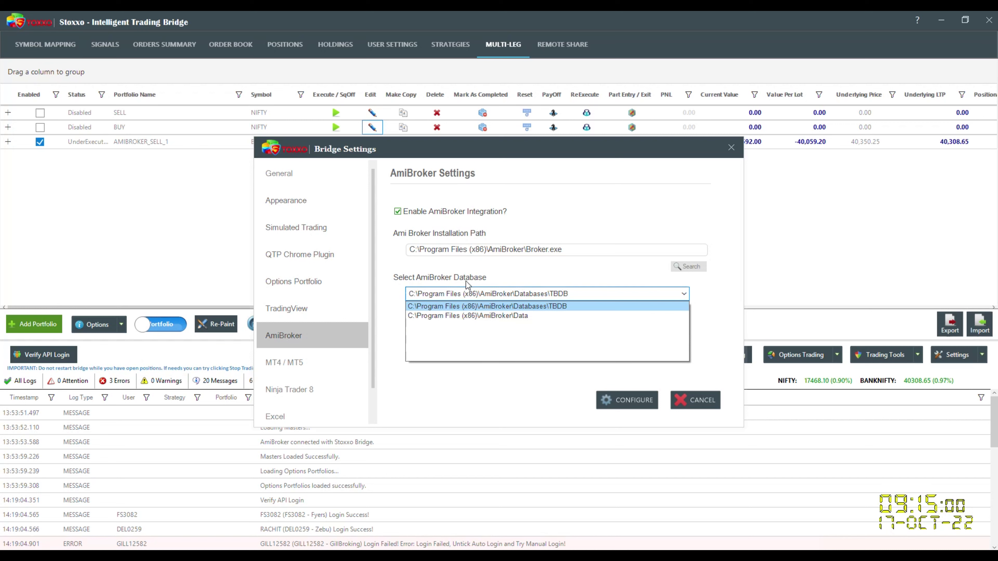
{"action": "left_click", "coordinate": [537, 194]}
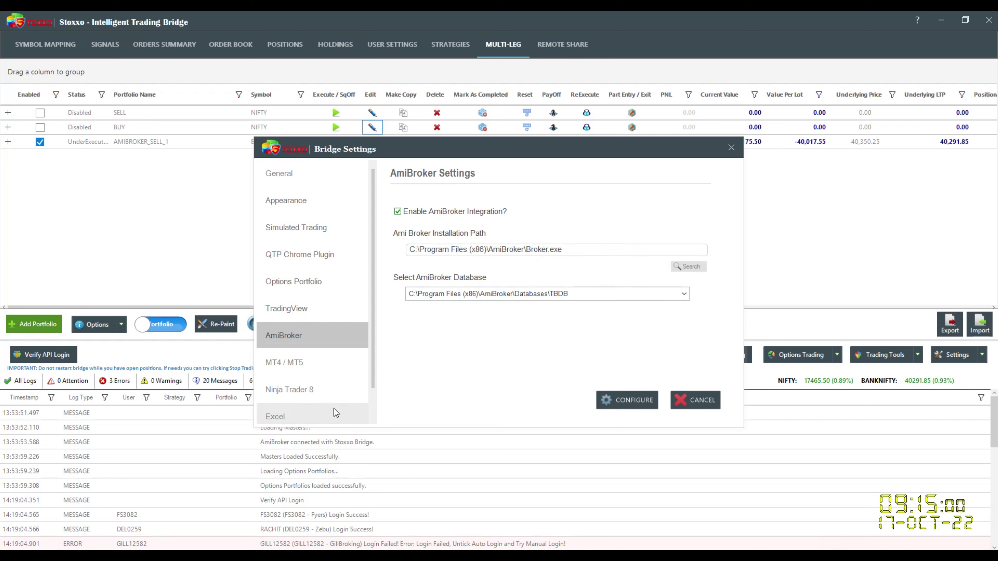
- Start the AmiBroker plugin configuration, decline to proceed and cancel the bridge settings
{"action": "left_click", "coordinate": [613, 403]}
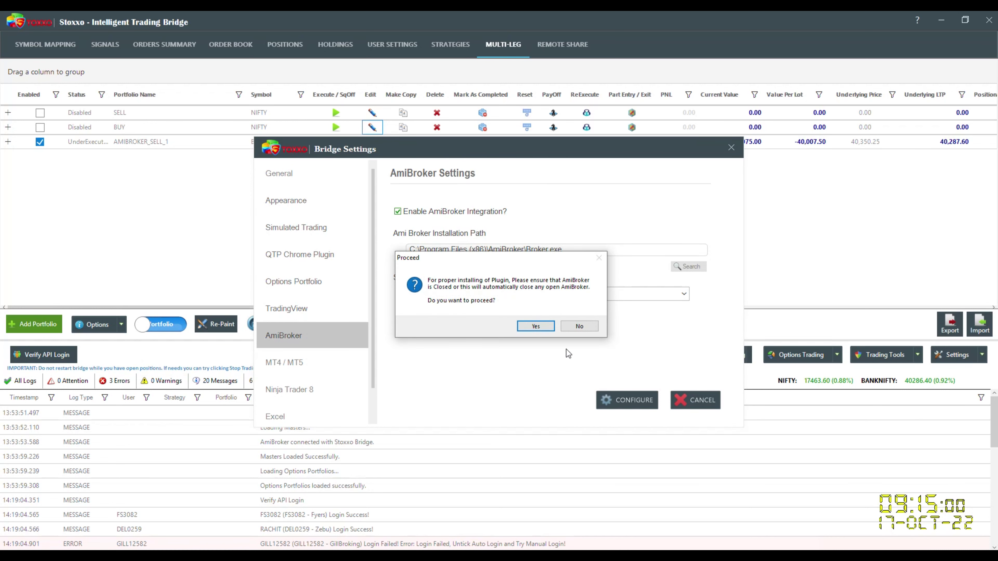
{"action": "left_click", "coordinate": [574, 327]}
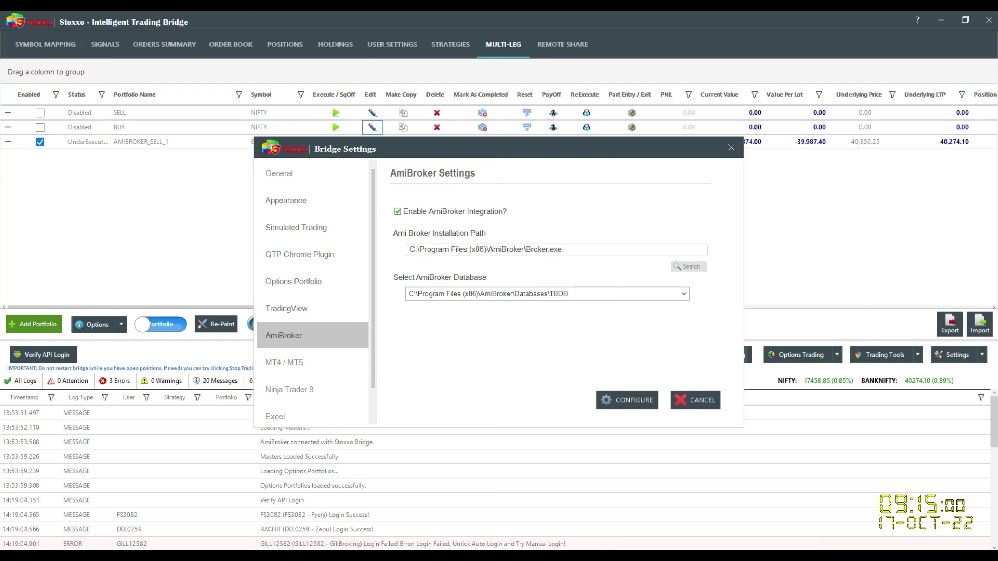
{"action": "left_click", "coordinate": [711, 400]}
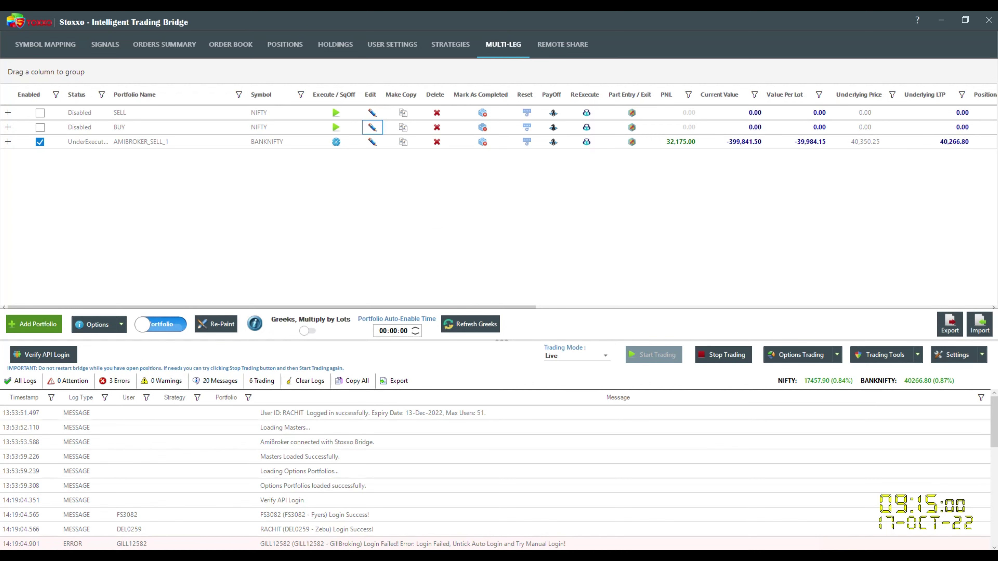
- Check the AmiBroker integration by entering "ib" in a new formula, discarding it, and highlighting the AmiBroker connection message in Stoxxo's log
{"action": "left_click", "coordinate": [452, 507]}
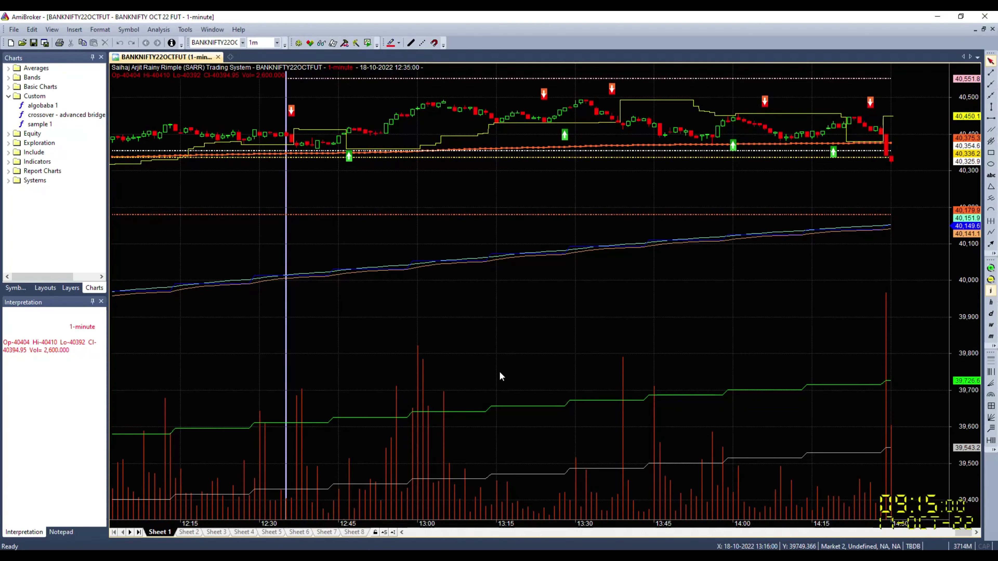
{"action": "left_click", "coordinate": [160, 30]}
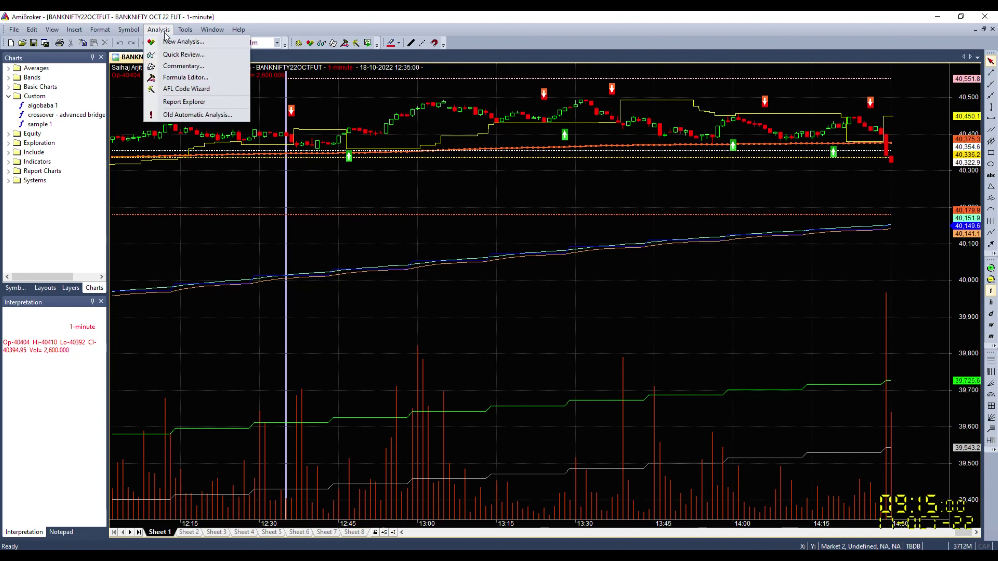
{"action": "left_click", "coordinate": [173, 78]}
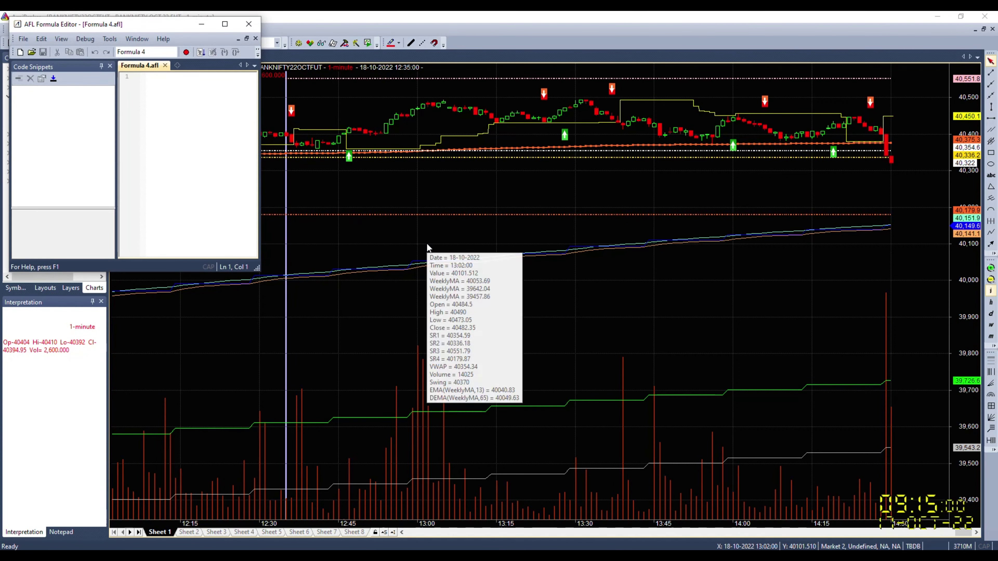
{"action": "type", "text": "ib"}
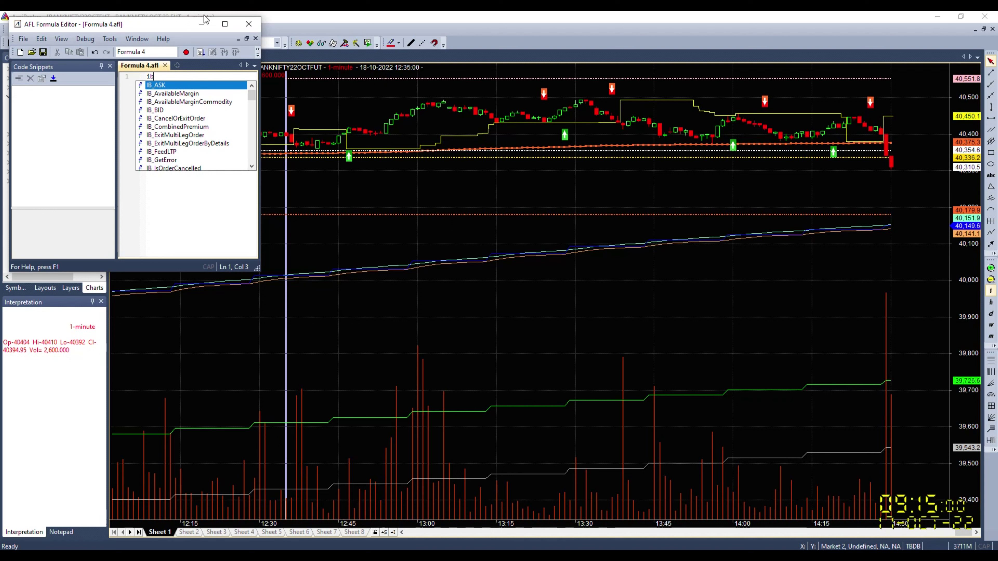
{"action": "left_click", "coordinate": [247, 24]}
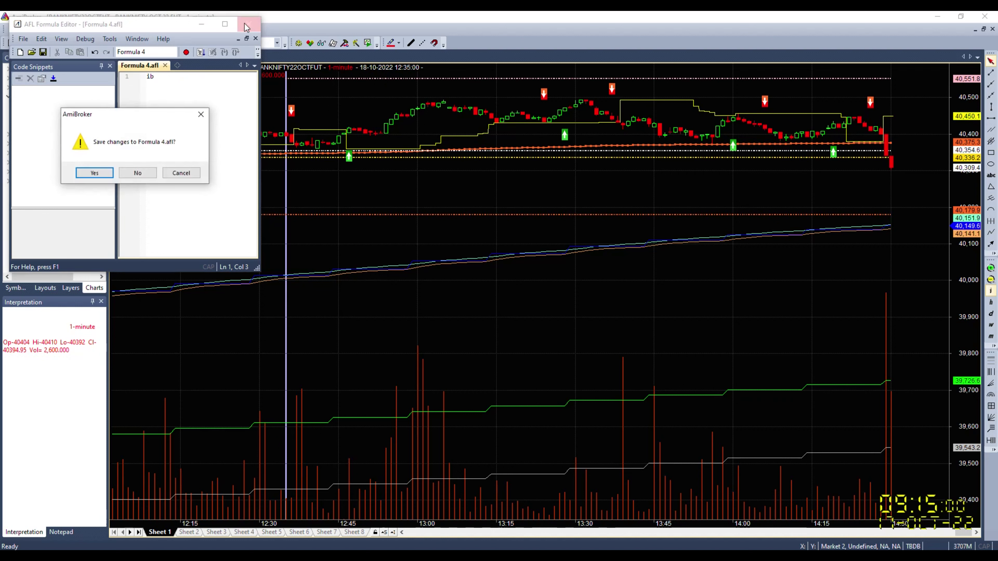
{"action": "left_click", "coordinate": [141, 172]}
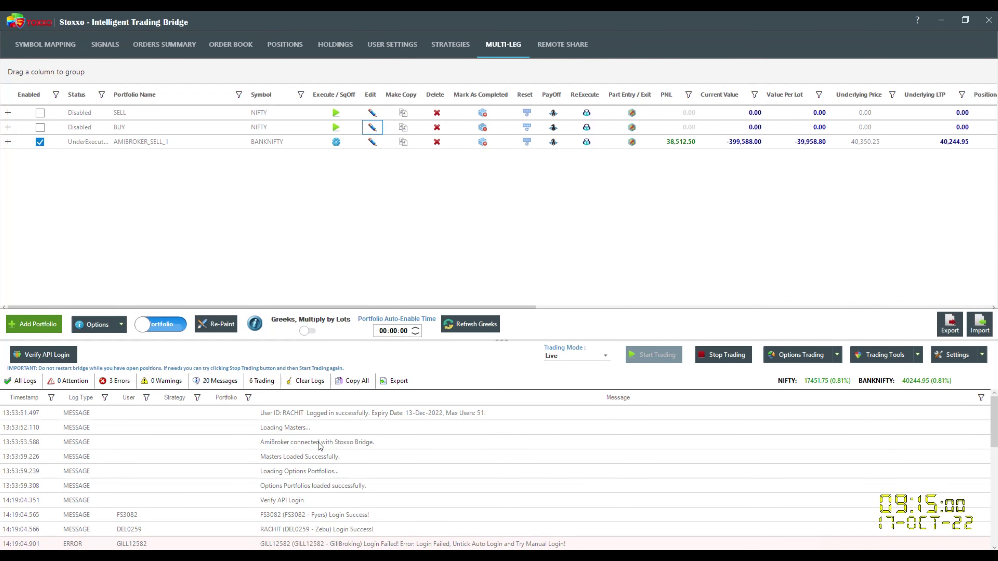
{"action": "left_click", "coordinate": [308, 442]}
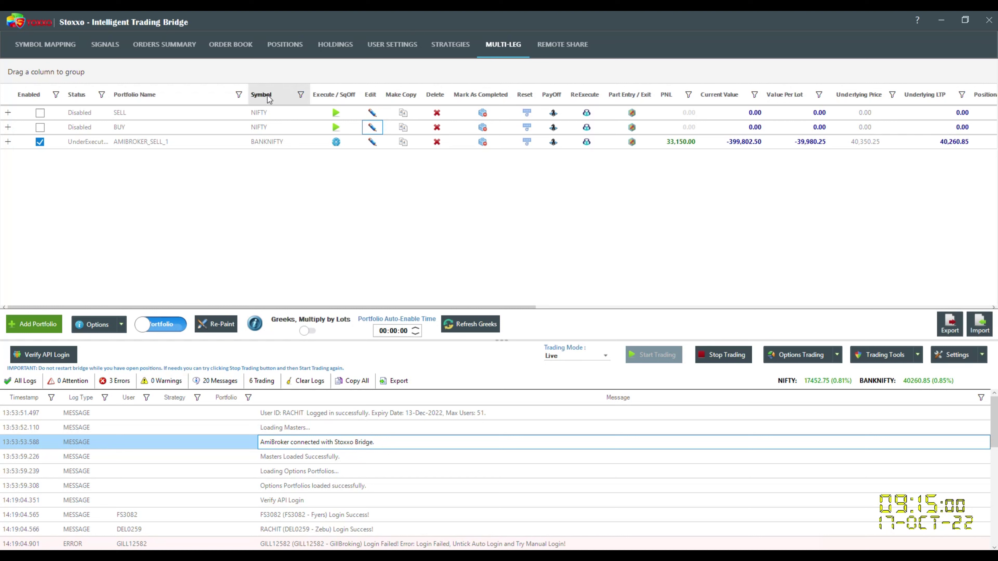
- Square off the AMIBROKER_SELL_1 portfolio and delete it from the multi-leg portfolio list
{"action": "left_click", "coordinate": [437, 147]}
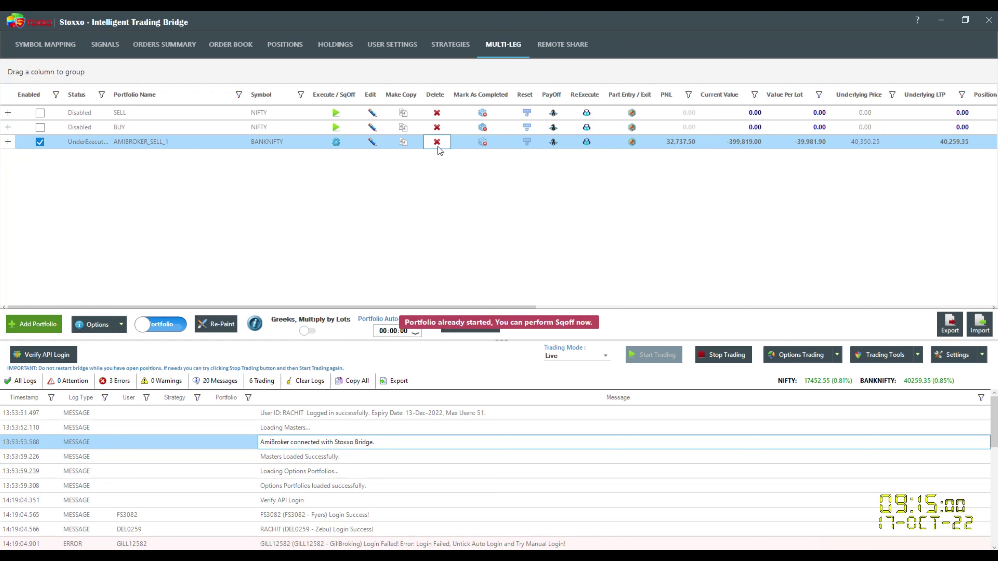
{"action": "left_click", "coordinate": [337, 147]}
{"action": "key", "text": "Return"}
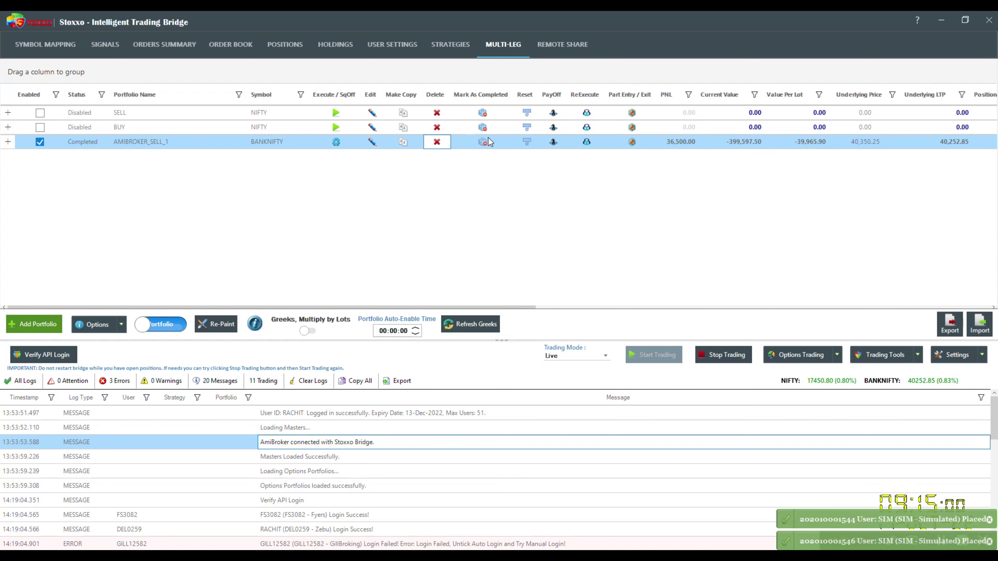
{"action": "left_click", "coordinate": [438, 142]}
{"action": "key", "text": "Return"}
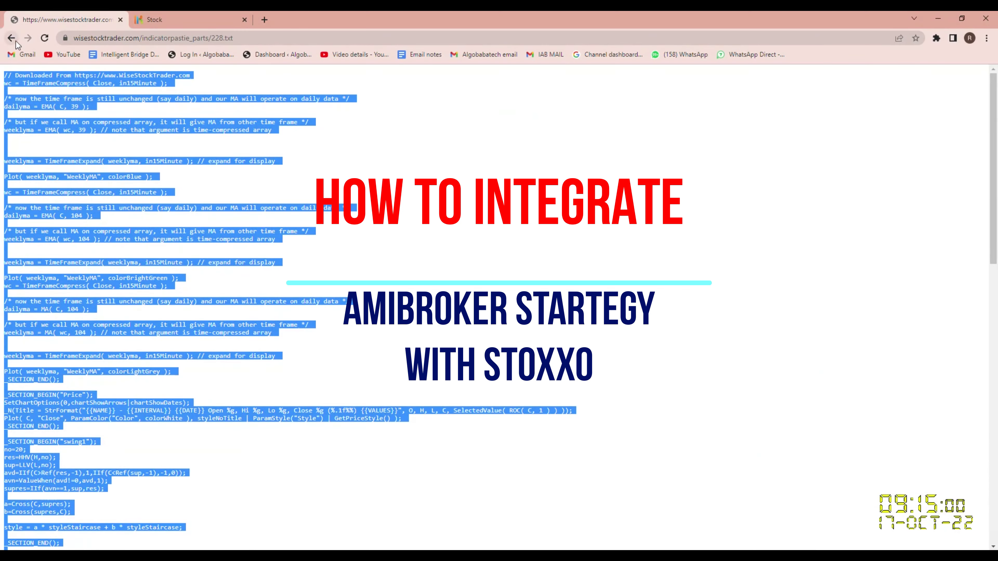
- Return to the Google results in the browser and open WiseStockTrader's "Auto buy/Sell signal Generator for Amibroker (AFL)" page
{"action": "left_click", "coordinate": [11, 37]}
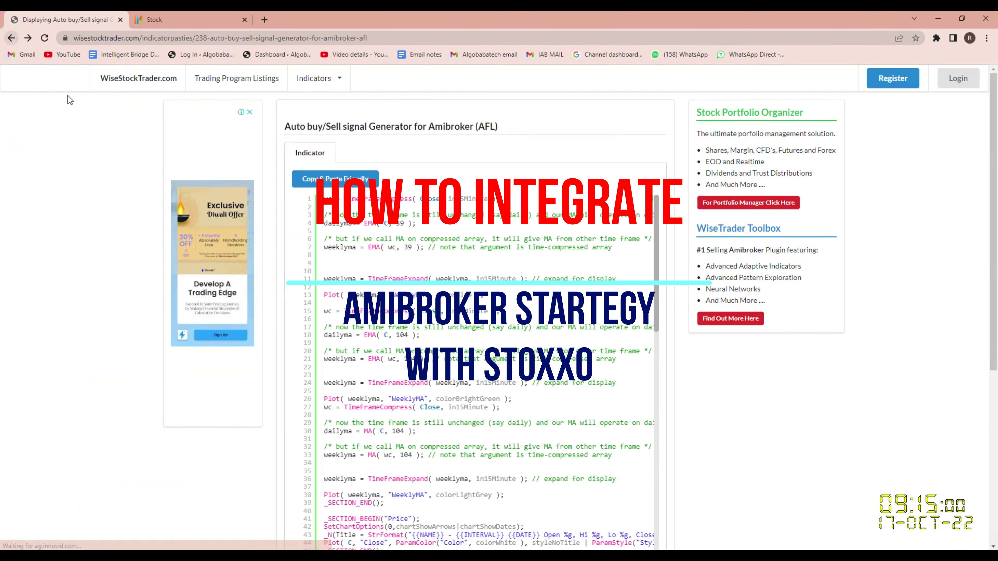
{"action": "left_click", "coordinate": [11, 37]}
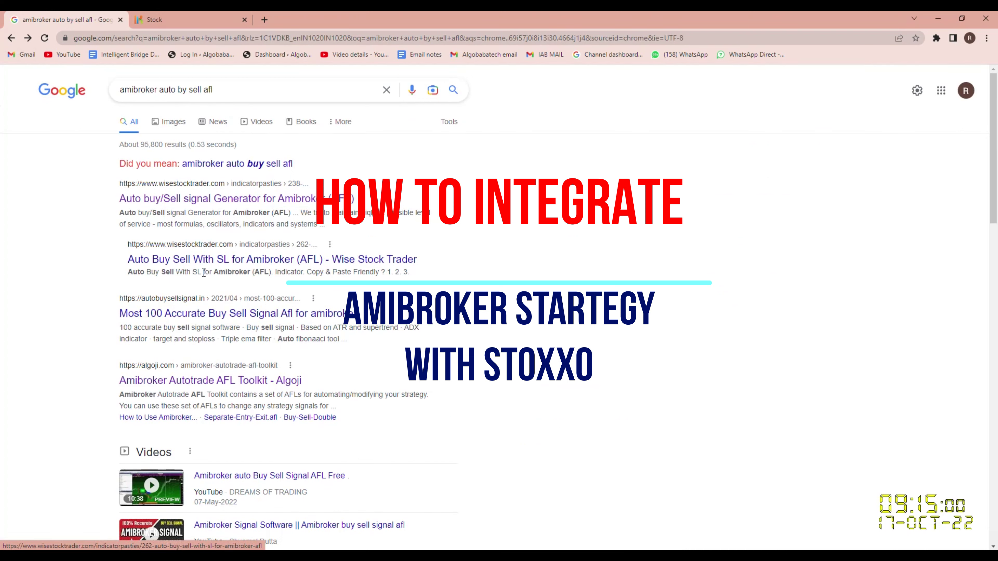
{"action": "left_click", "coordinate": [218, 200]}
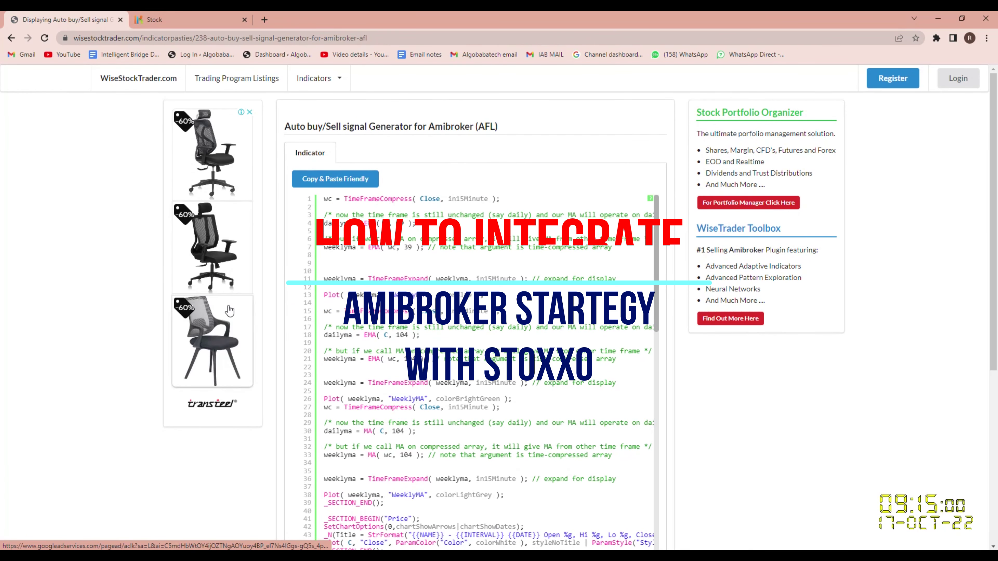
- Look through the indicator's AFL code, including its buy and sell conditions and plotted signal shapes
{"action": "scroll", "coordinate": [217, 334], "scroll_direction": "down", "scroll_amount": 1}
{"action": "scroll", "coordinate": [435, 440], "scroll_direction": "down", "scroll_amount": 3}
{"action": "scroll", "coordinate": [435, 440], "scroll_direction": "up", "scroll_amount": 2}
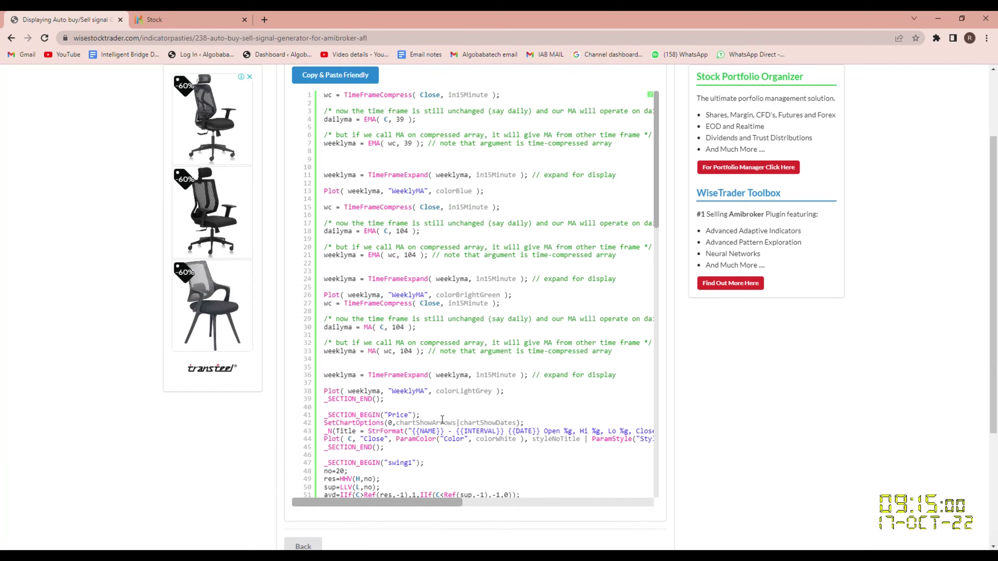
{"action": "scroll", "coordinate": [442, 368], "scroll_direction": "down", "scroll_amount": 3}
{"action": "scroll", "coordinate": [442, 368], "scroll_direction": "down", "scroll_amount": 1}
{"action": "scroll", "coordinate": [662, 228], "scroll_direction": "up", "scroll_amount": 3}
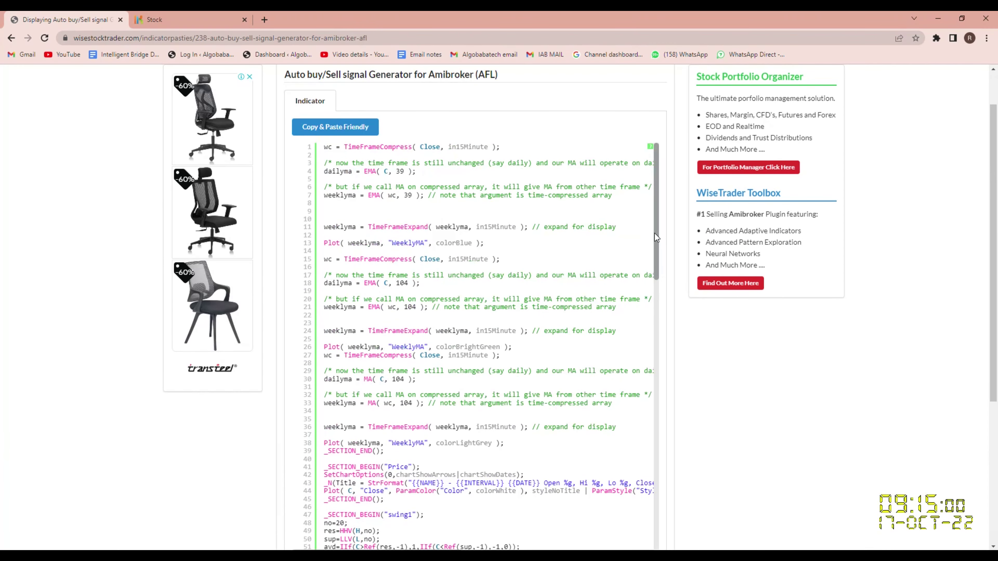
{"action": "left_click_drag", "start_coordinate": [659, 274], "coordinate": [638, 510]}
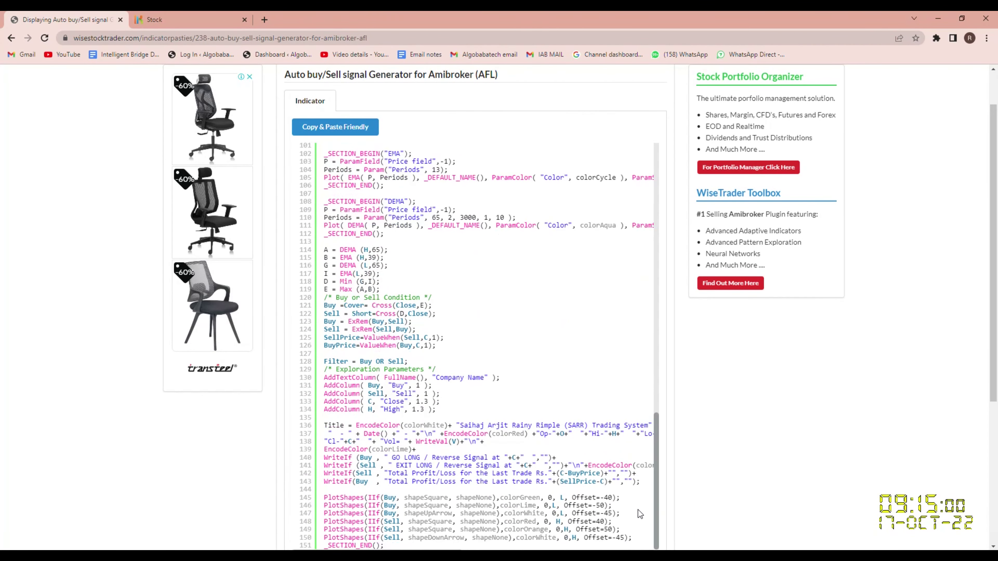
{"action": "scroll", "coordinate": [722, 480], "scroll_direction": "up", "scroll_amount": 2}
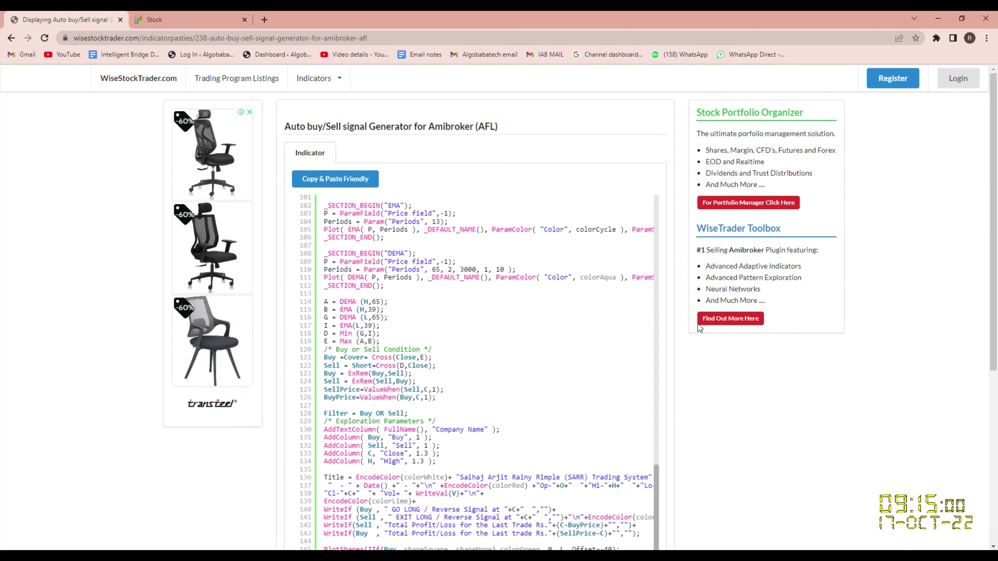
- Open the copy-and-paste-friendly version of the indicator and select its entire AFL code
{"action": "left_click_drag", "start_coordinate": [656, 466], "coordinate": [423, 204]}
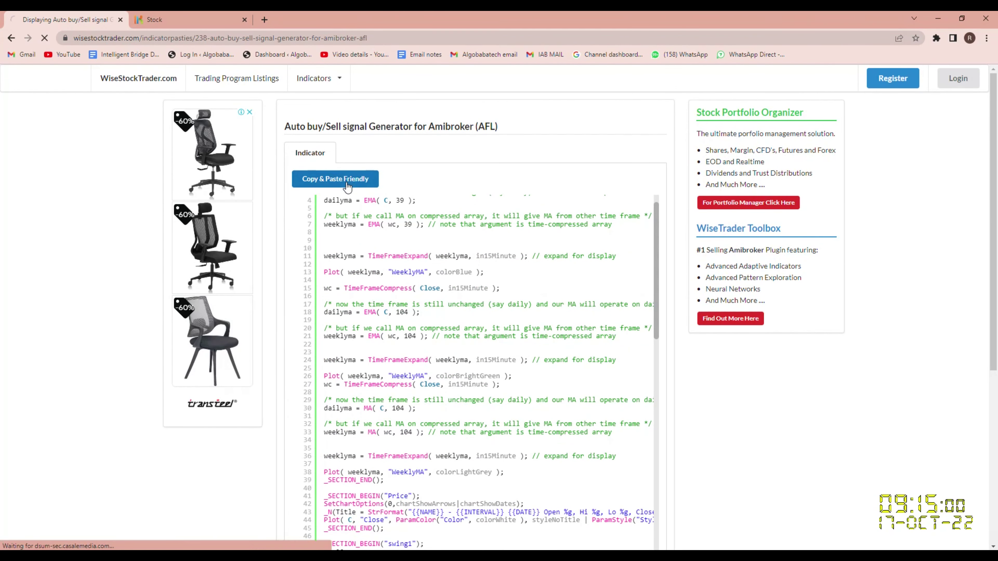
{"action": "left_click", "coordinate": [349, 183]}
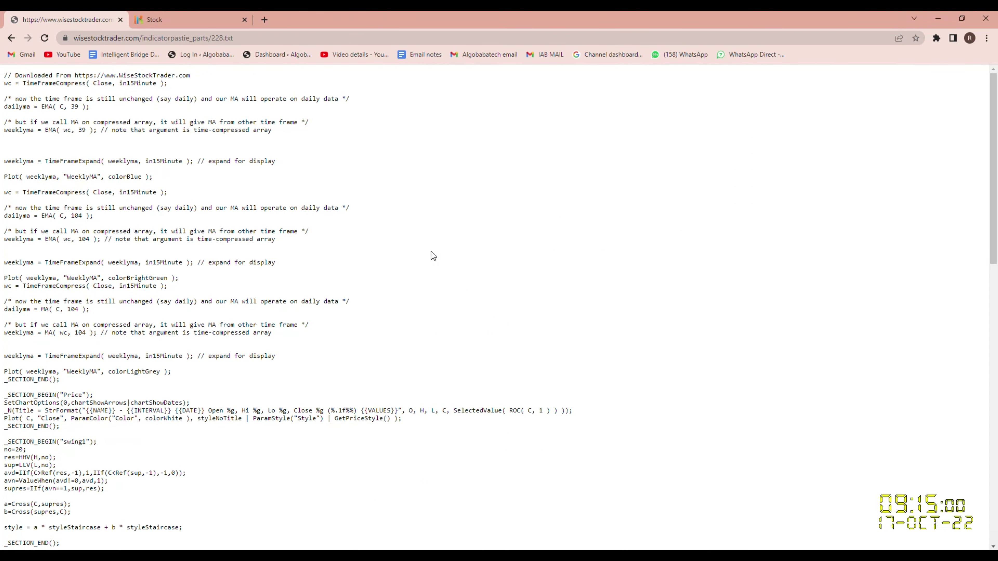
{"action": "key", "text": "ctrl+a"}
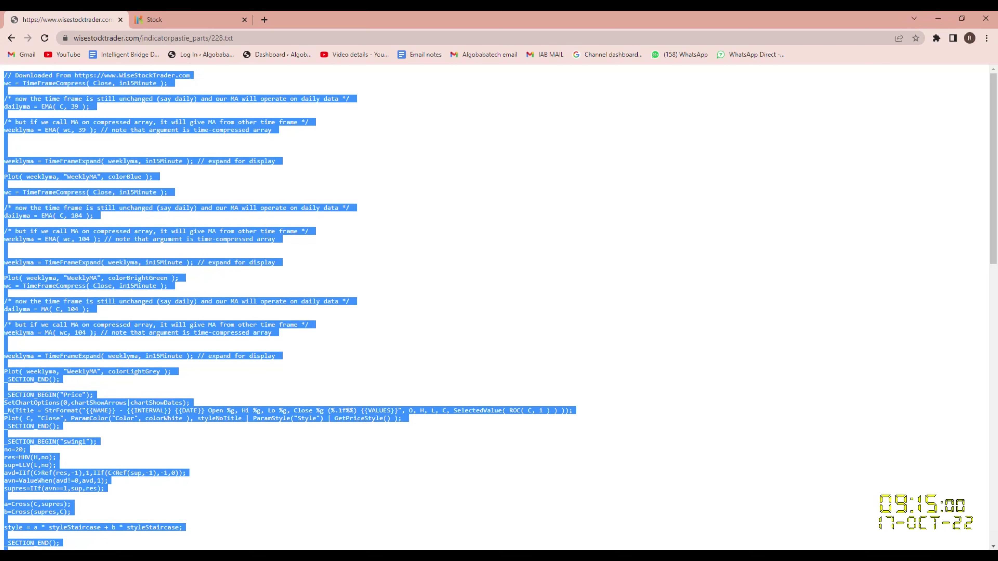
- Switch to AmiBroker and open a blank formula in the AFL Formula Editor, maximizing its window
{"action": "key", "text": "alt+Tab"}
{"action": "left_click", "coordinate": [158, 30]}
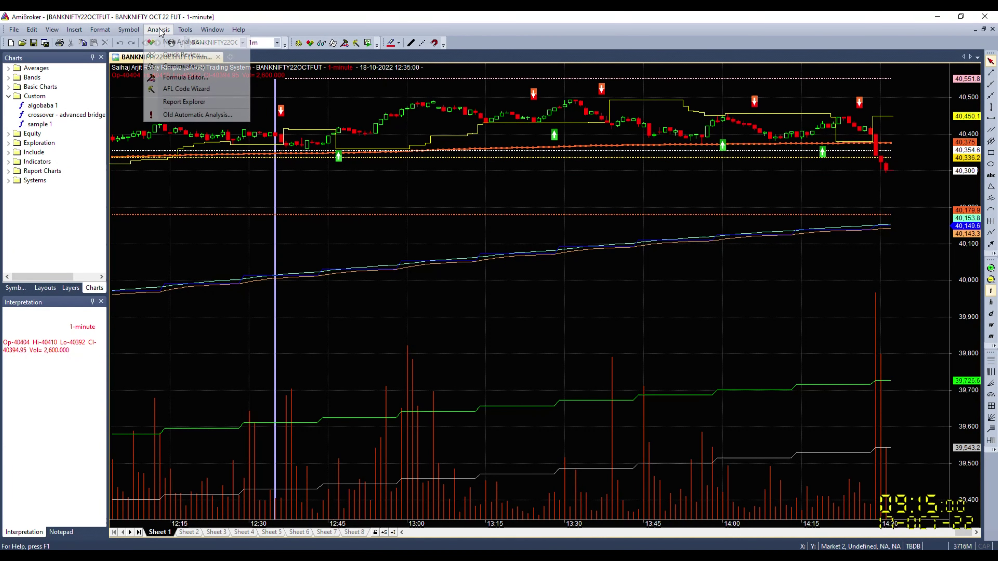
{"action": "left_click", "coordinate": [175, 80]}
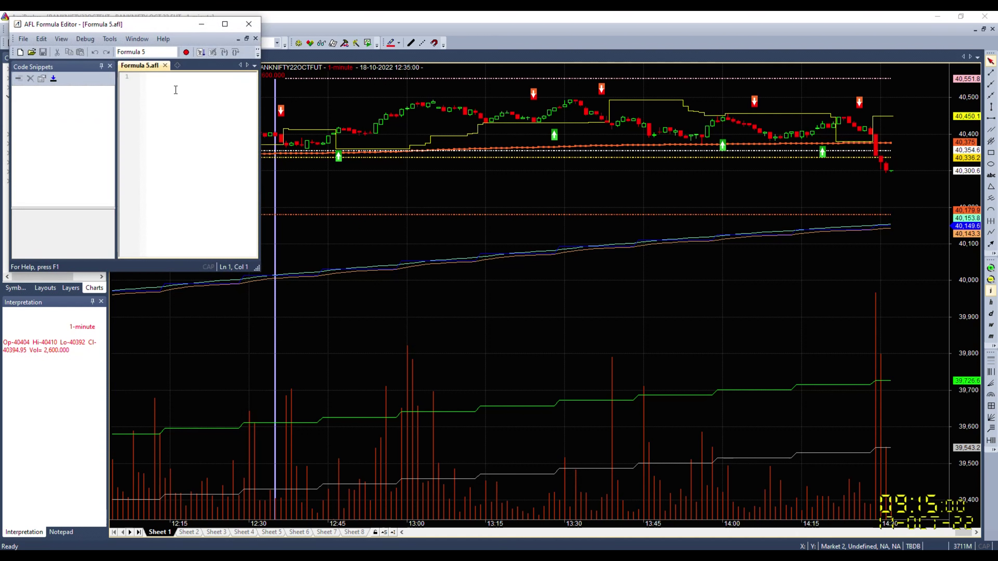
{"action": "left_click", "coordinate": [225, 24]}
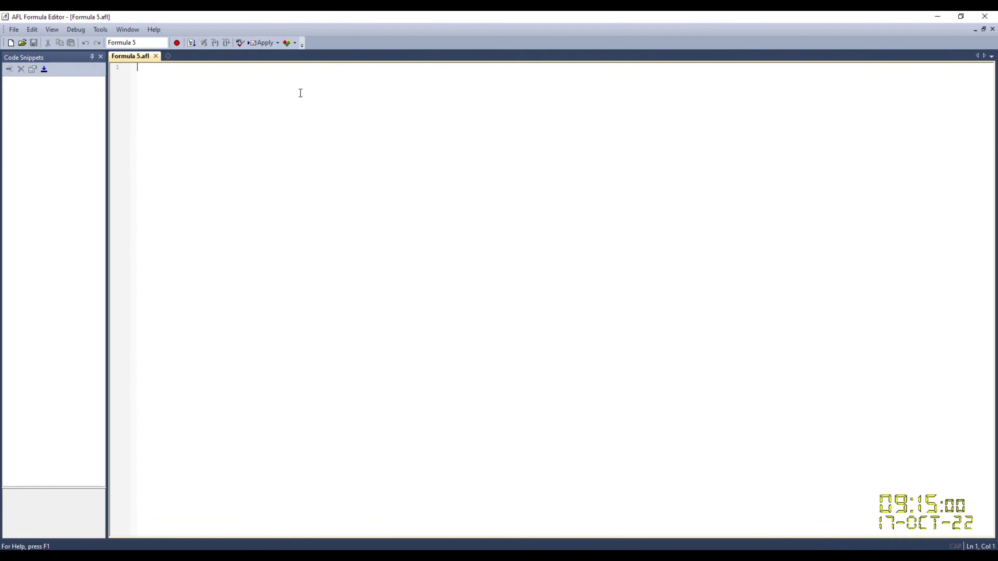
- Copy the selected indicator code from the WiseStockTrader page and paste it into the blank formula in the AFL Formula Editor
{"action": "right_click", "coordinate": [213, 107]}
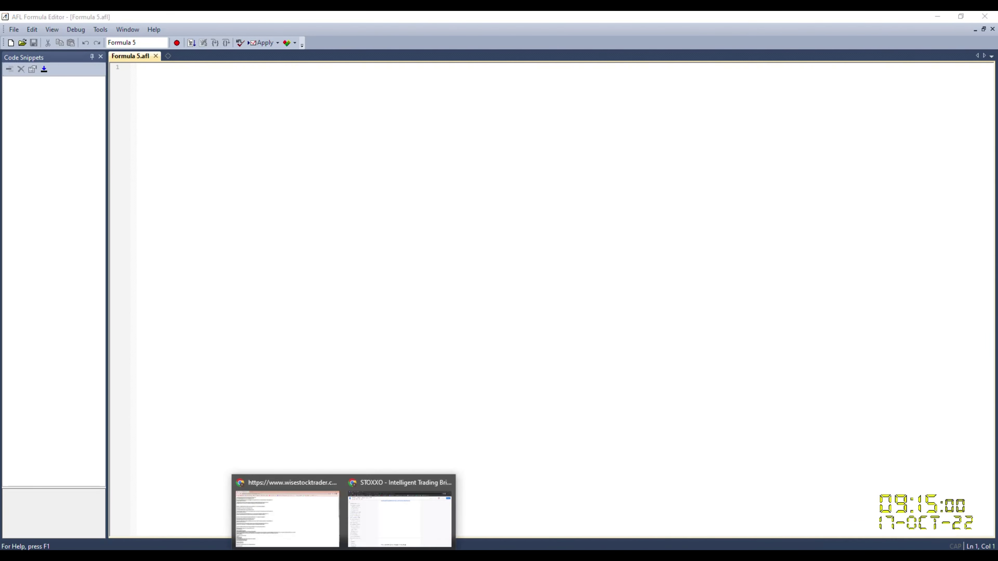
{"action": "left_click", "coordinate": [310, 523]}
{"action": "right_click", "coordinate": [183, 303]}
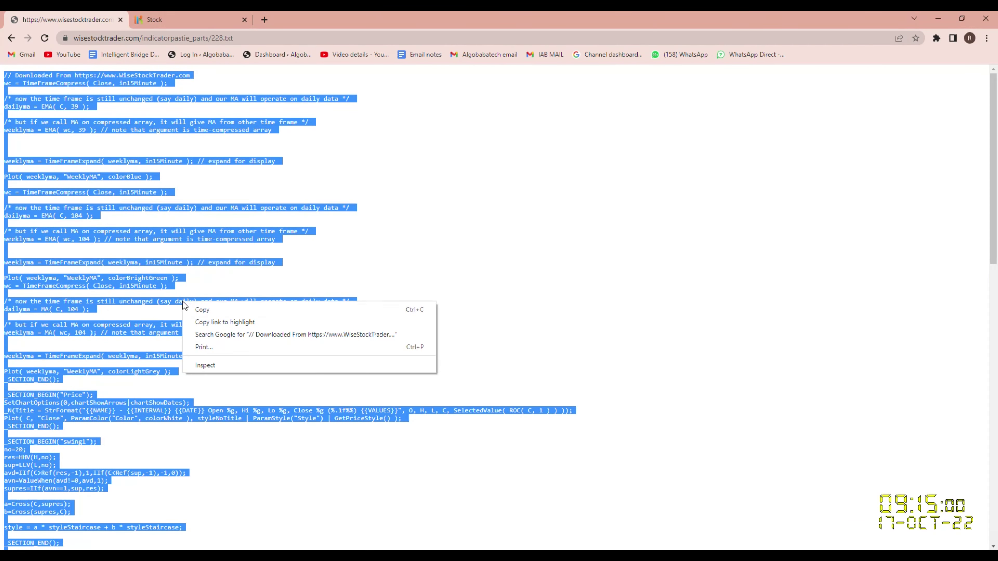
{"action": "left_click", "coordinate": [209, 310]}
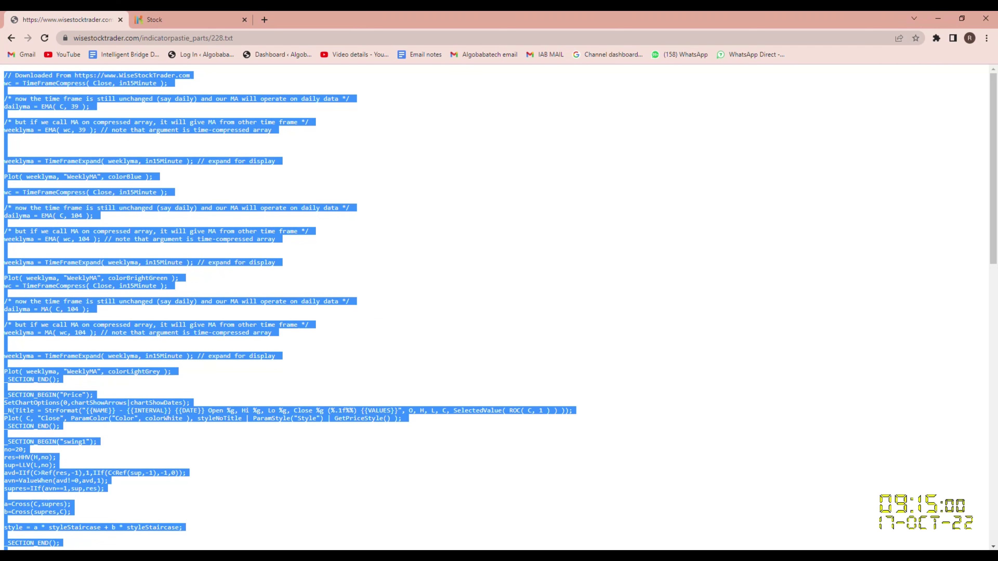
{"action": "mouse_move", "coordinate": [445, 540]}
{"action": "left_click", "coordinate": [491, 501]}
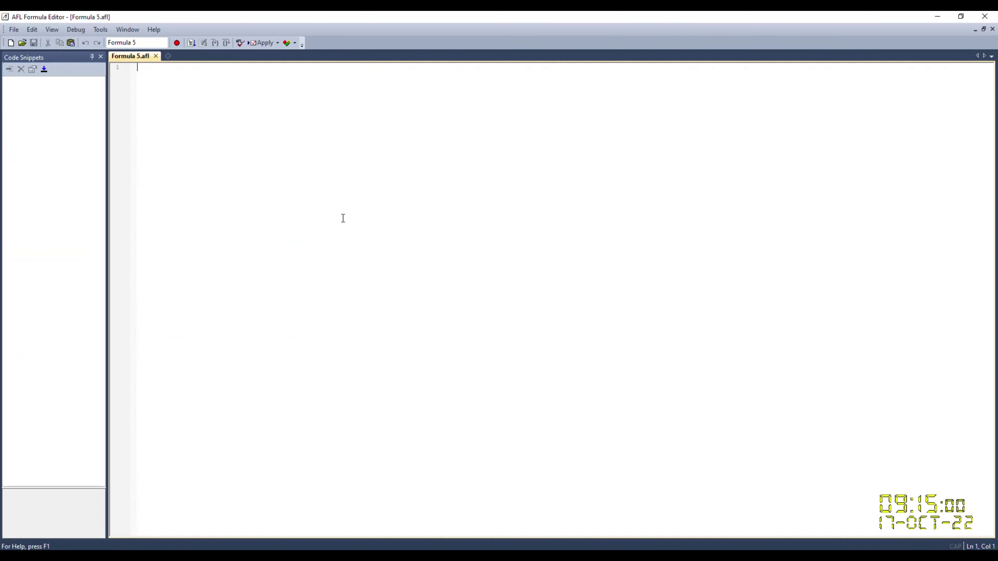
{"action": "right_click", "coordinate": [245, 79]}
{"action": "left_click", "coordinate": [272, 111]}
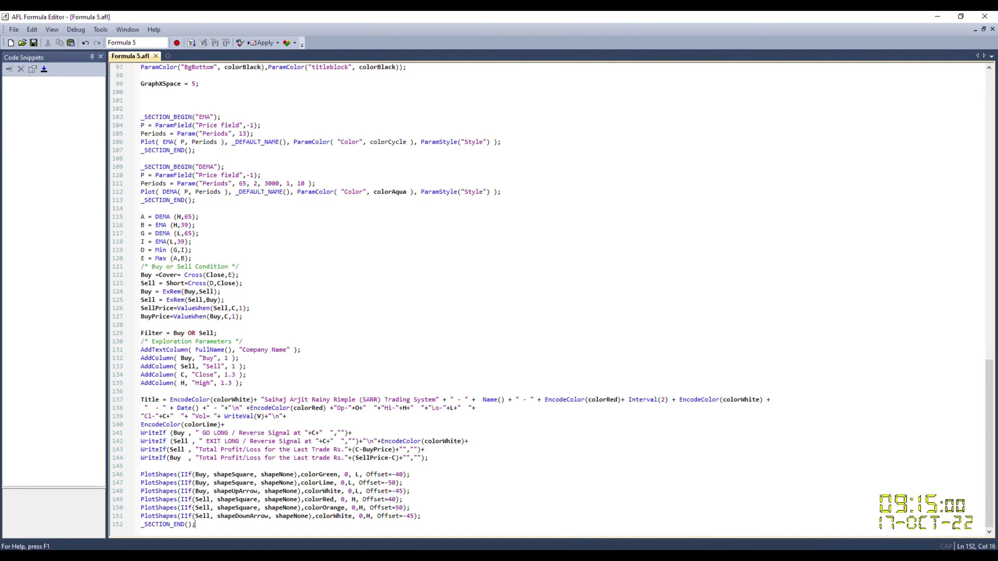
- Copy the AutoTrade snippet including AlgoBabaMultiLegGenericHeader.afl from Notepad and append it two lines below the formula's final _SECTION_END()
{"action": "key", "text": "alt+Tab"}
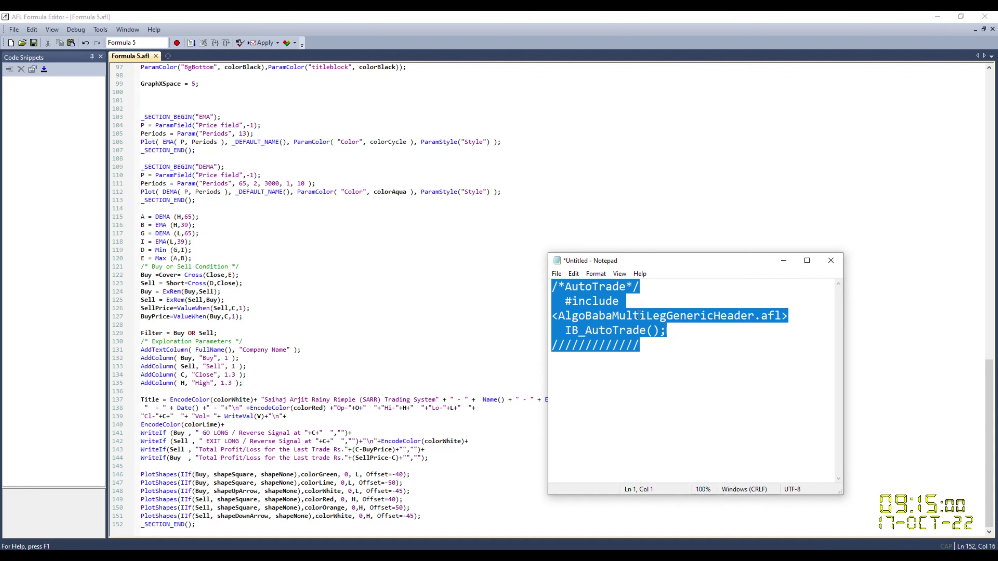
{"action": "left_click", "coordinate": [645, 354]}
{"action": "left_click_drag", "start_coordinate": [644, 354], "coordinate": [552, 286]}
{"action": "left_click", "coordinate": [242, 522]}
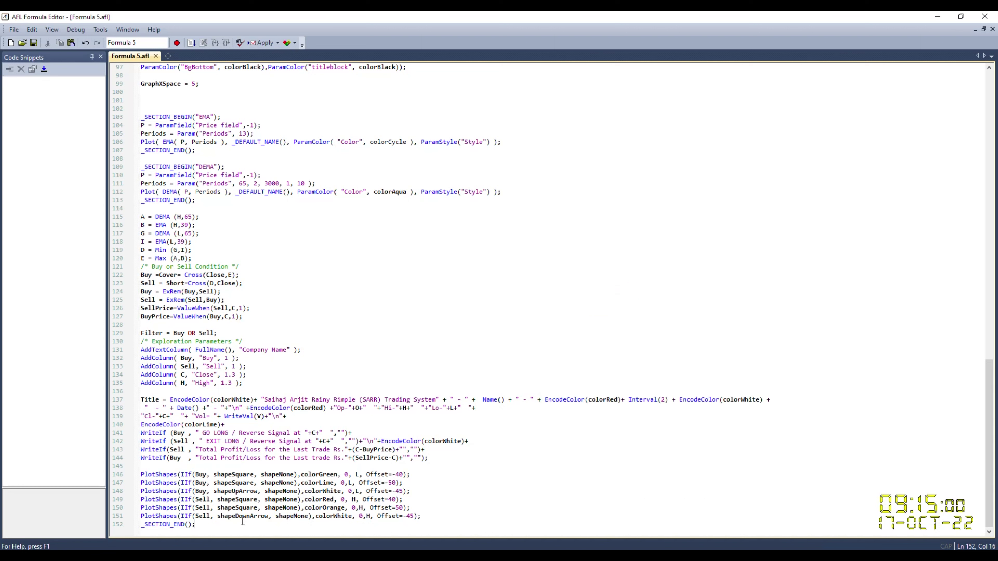
{"action": "key", "text": "Return"}
{"action": "key", "text": "Return"}
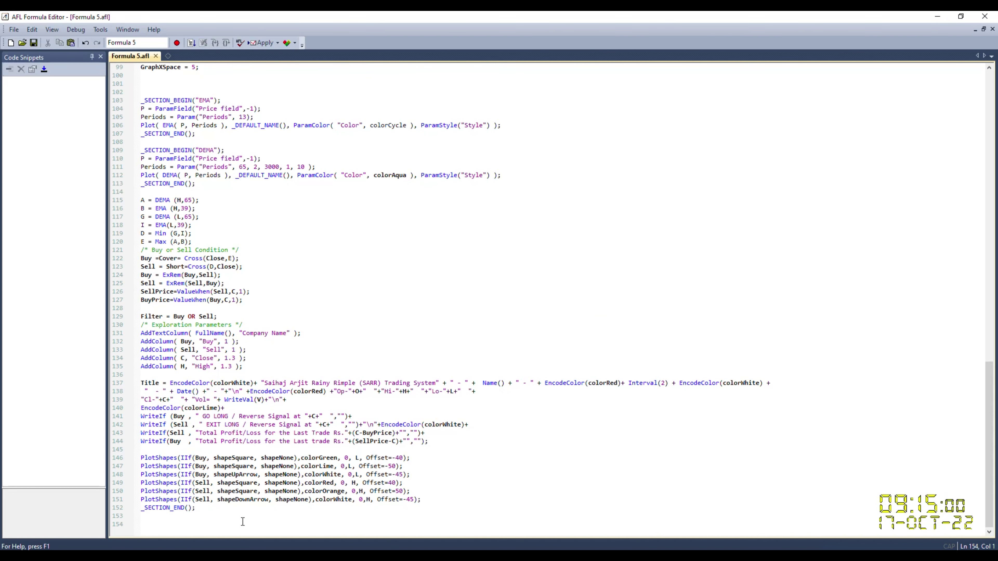
{"action": "key", "text": "ctrl+v"}
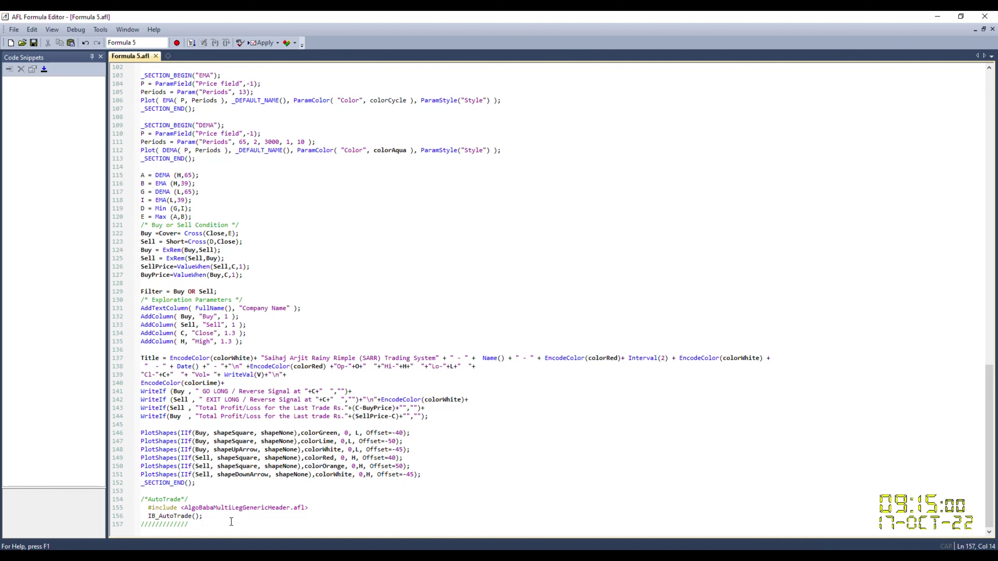
{"action": "left_click_drag", "start_coordinate": [185, 510], "coordinate": [288, 510]}
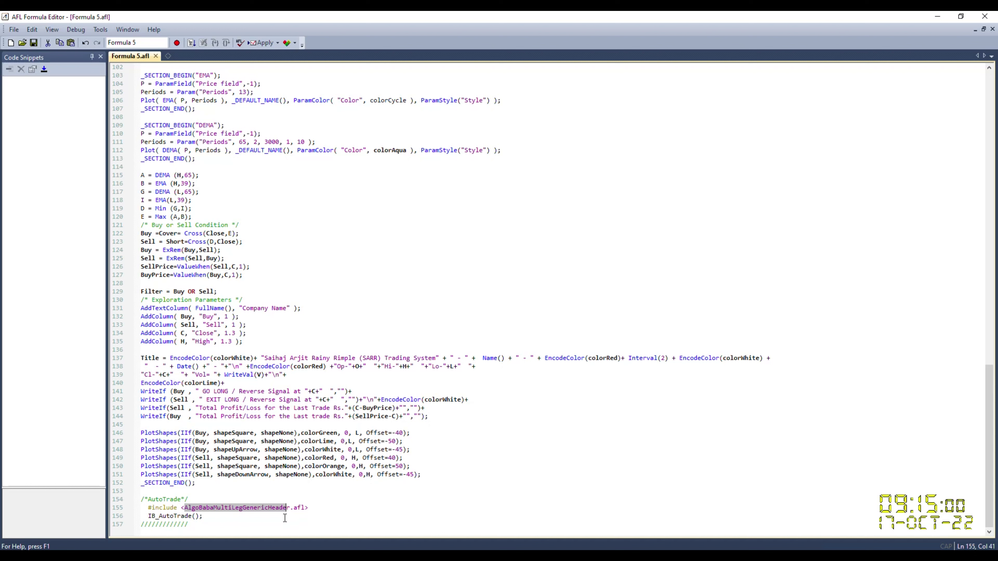
{"action": "left_click", "coordinate": [356, 519]}
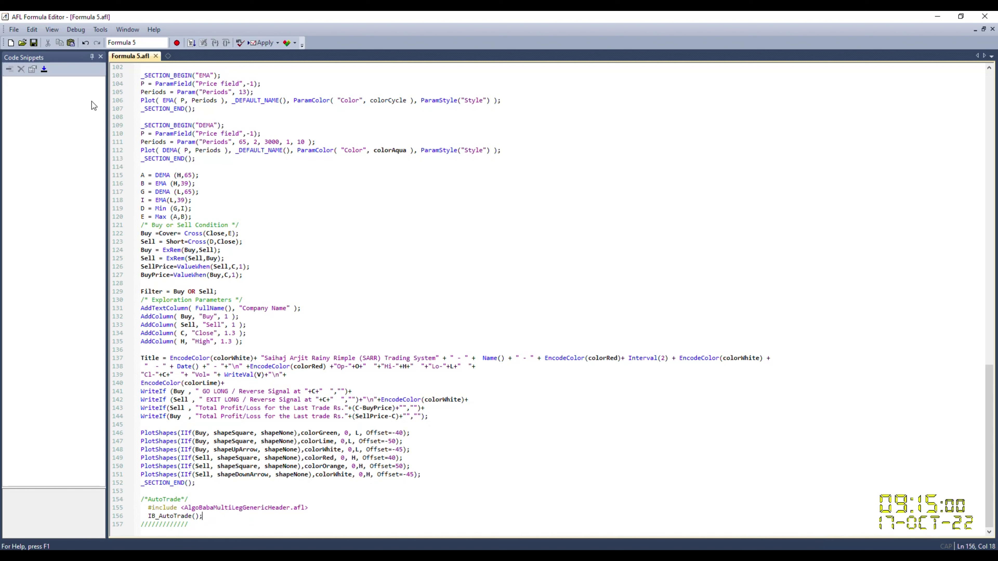
- Rename the formula as agb1 and save it
{"action": "left_click", "coordinate": [142, 44]}
{"action": "type", "text": "agb1"}
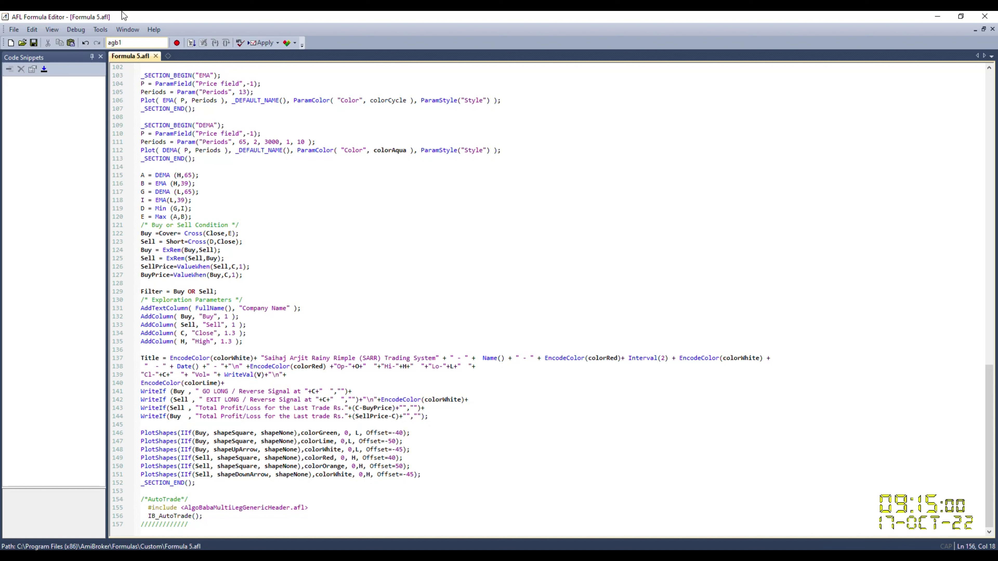
{"action": "left_click", "coordinate": [35, 46]}
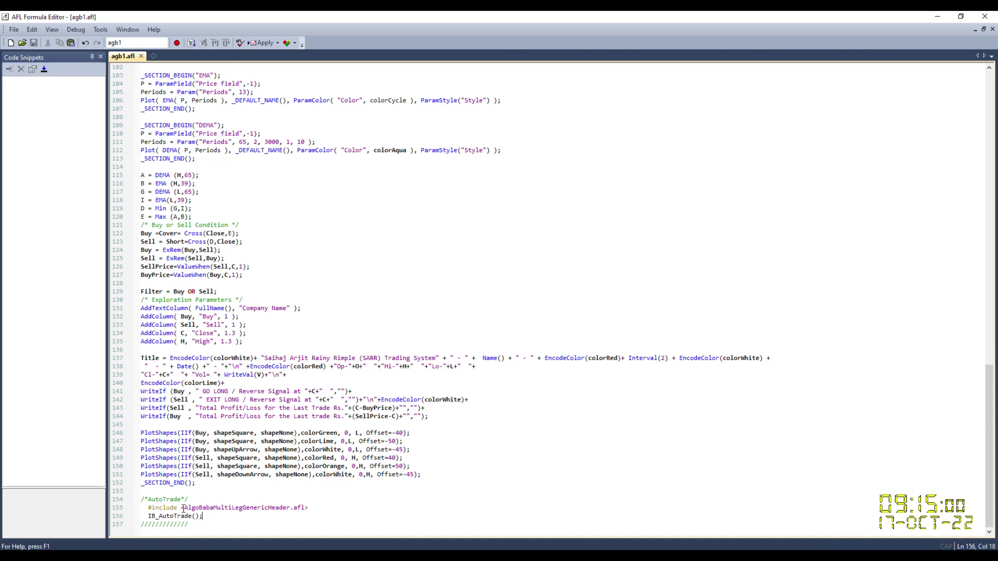
- Highlight the AlgoBabaMultiLegGenericHeader name in the include line and select the matching AFL file on the desktop
{"action": "left_click_drag", "start_coordinate": [184, 508], "coordinate": [282, 508]}
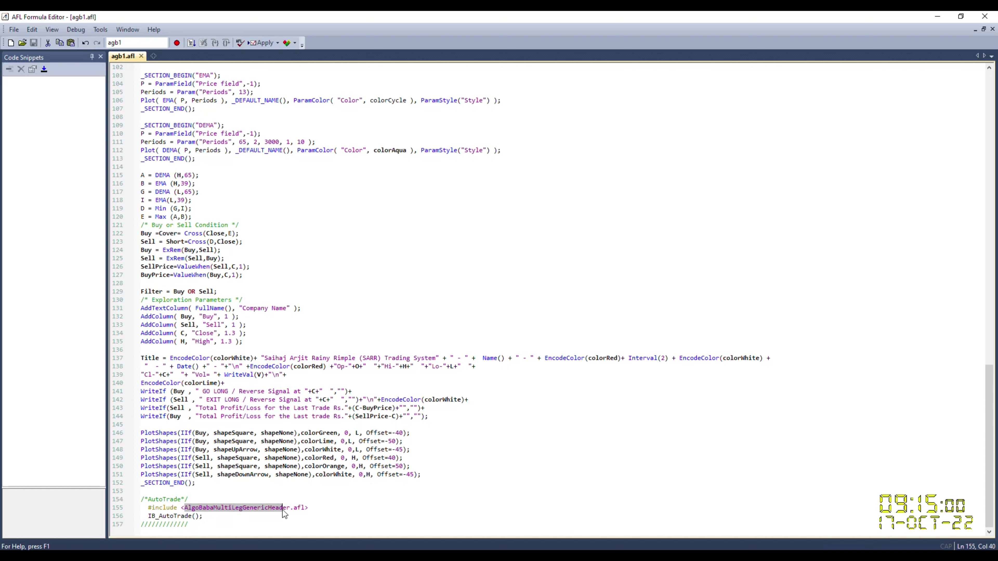
{"action": "left_click", "coordinate": [345, 519]}
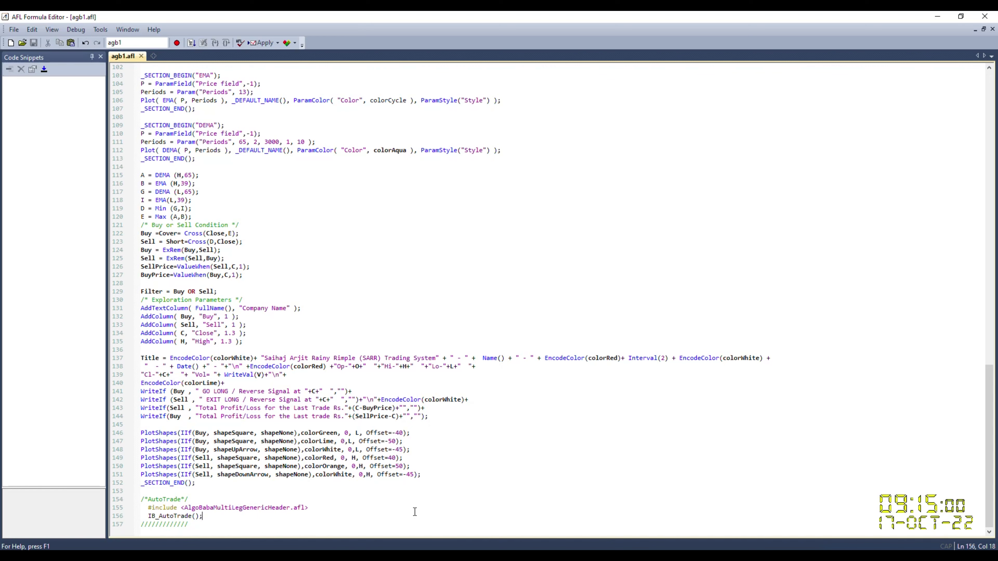
{"action": "key", "text": "super+d"}
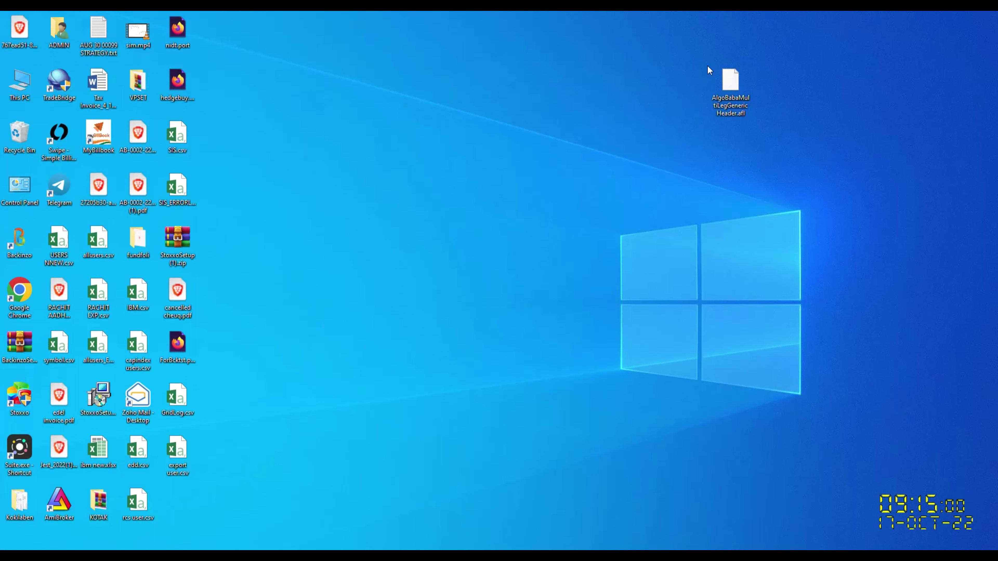
{"action": "left_click", "coordinate": [730, 88]}
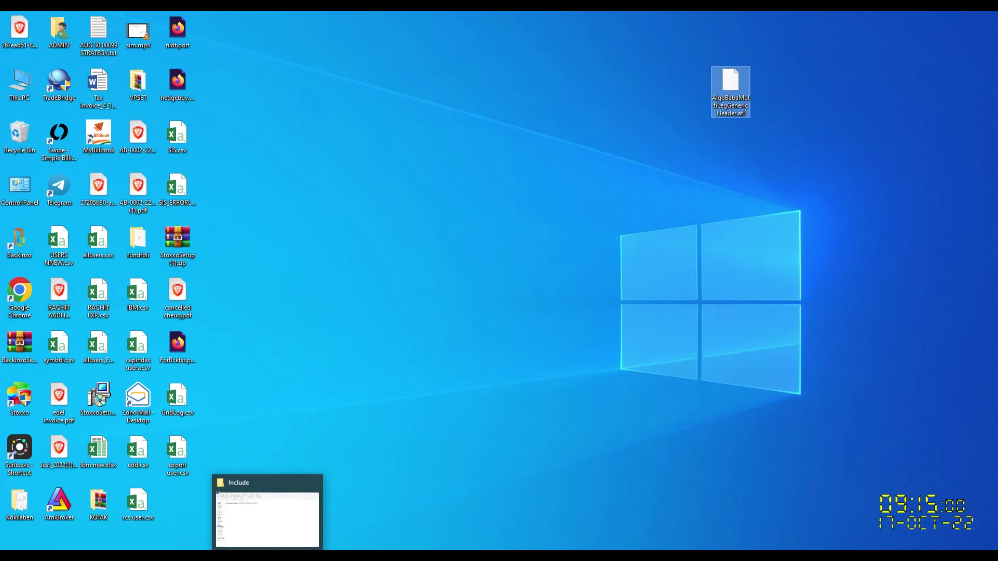
- Browse in File Explorer to the AmiBroker Formulas folder under C:\Program Files (x86)
{"action": "left_click", "coordinate": [267, 556]}
{"action": "left_click", "coordinate": [31, 254]}
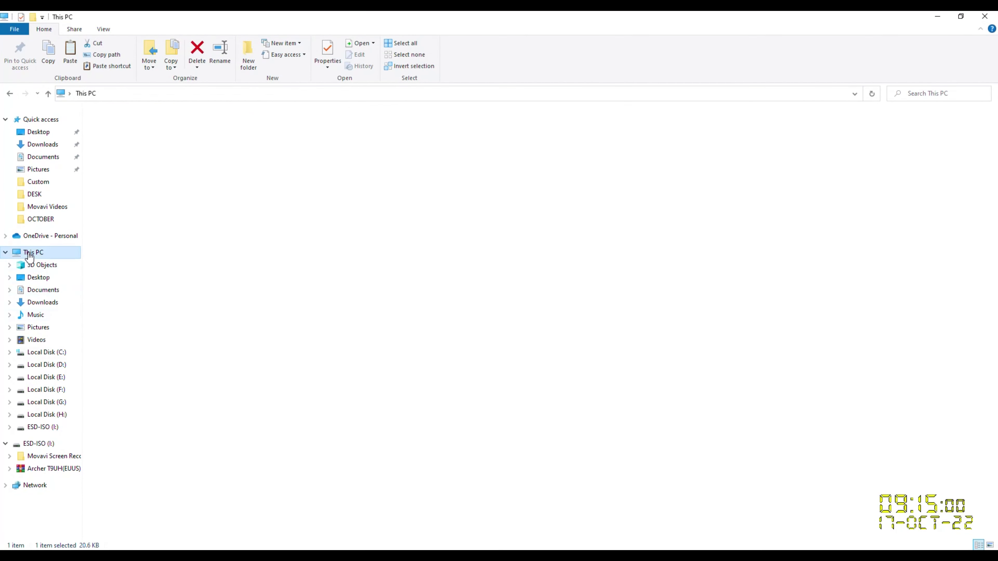
{"action": "left_click", "coordinate": [151, 213]}
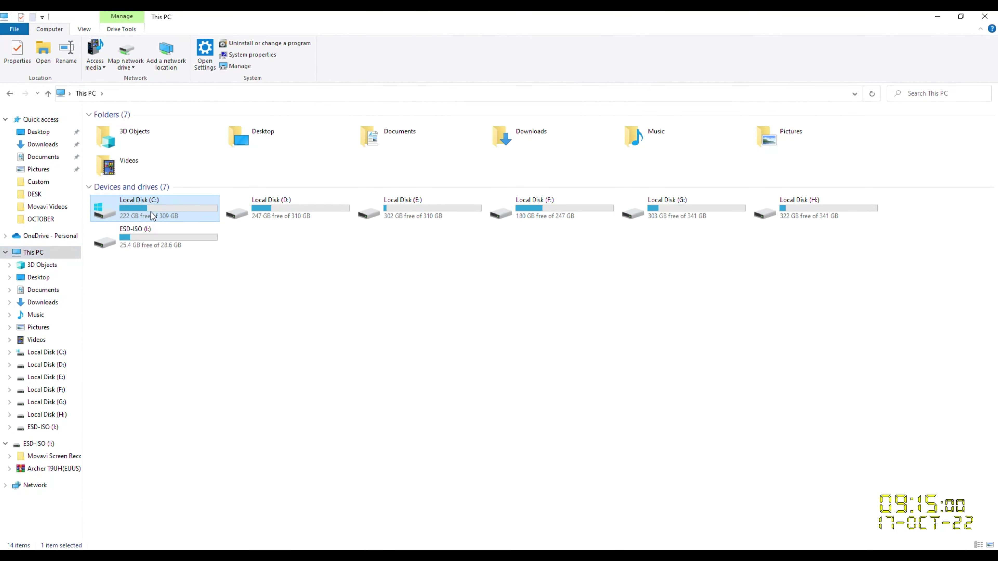
{"action": "double_click", "coordinate": [150, 212]}
{"action": "left_click", "coordinate": [144, 174]}
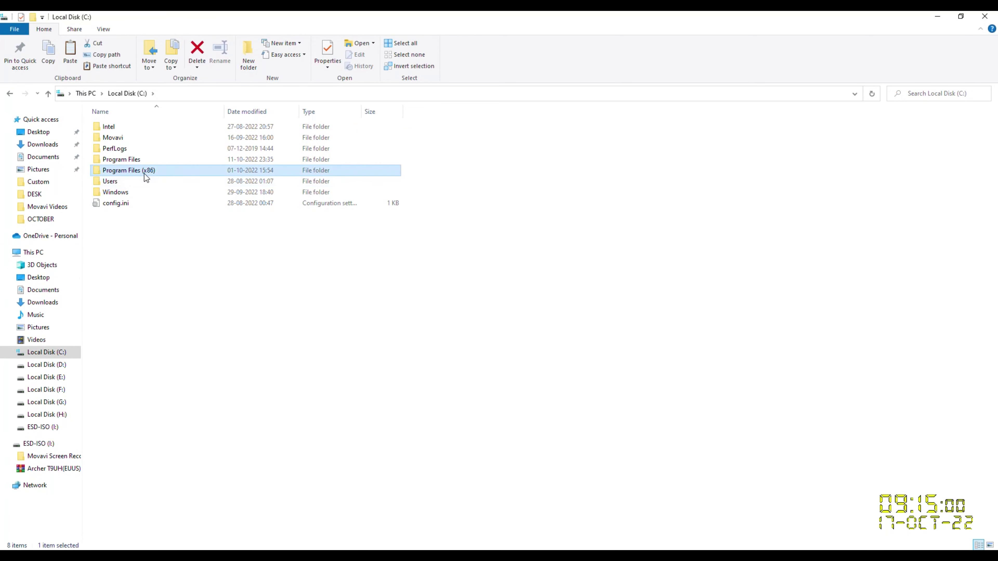
{"action": "double_click", "coordinate": [144, 173]}
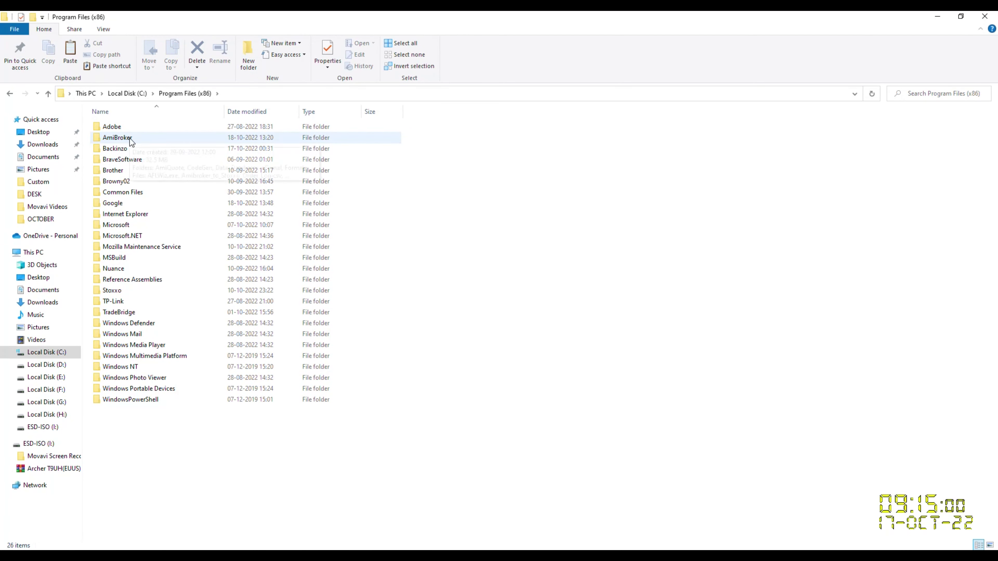
{"action": "left_click", "coordinate": [128, 93]}
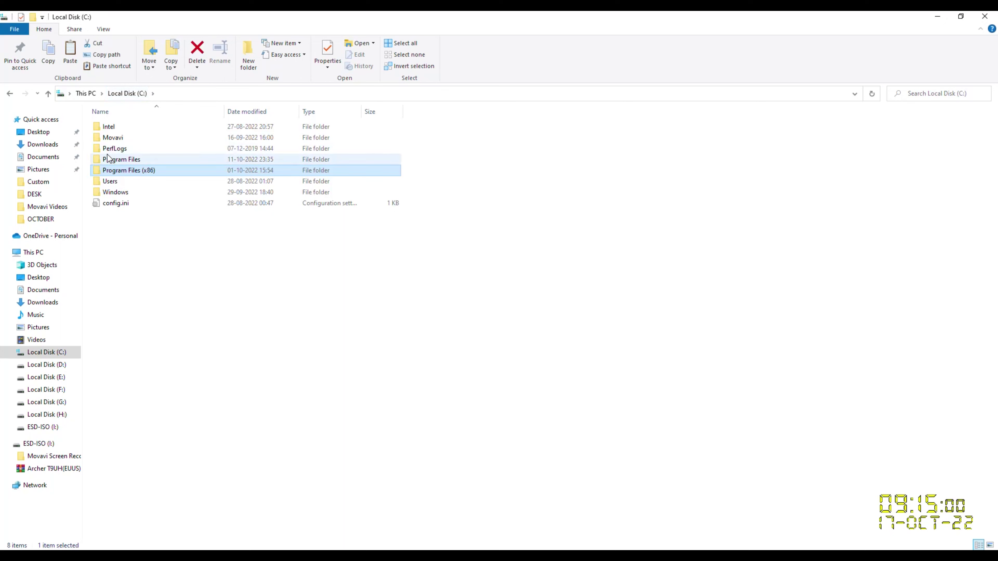
{"action": "double_click", "coordinate": [119, 173]}
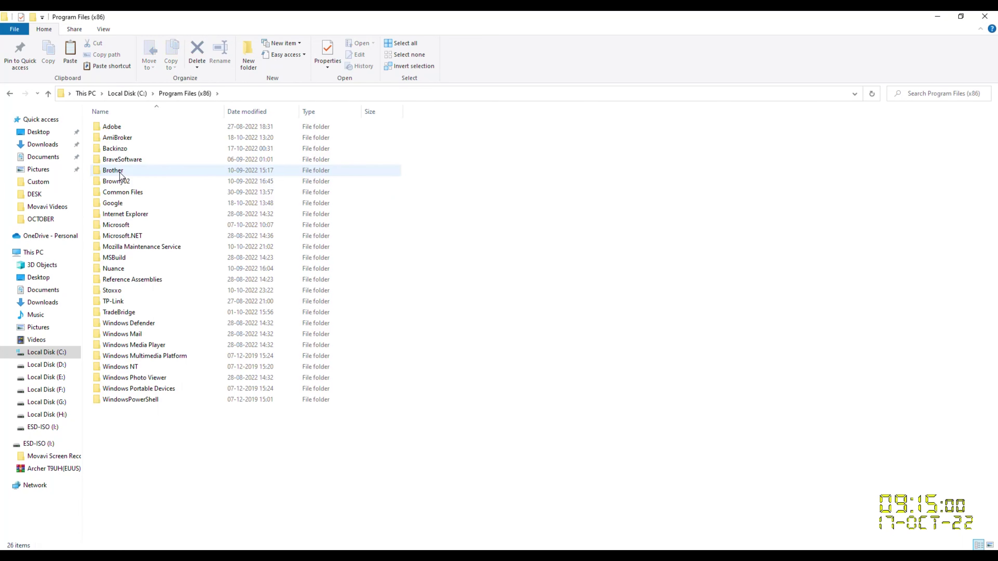
{"action": "double_click", "coordinate": [120, 140]}
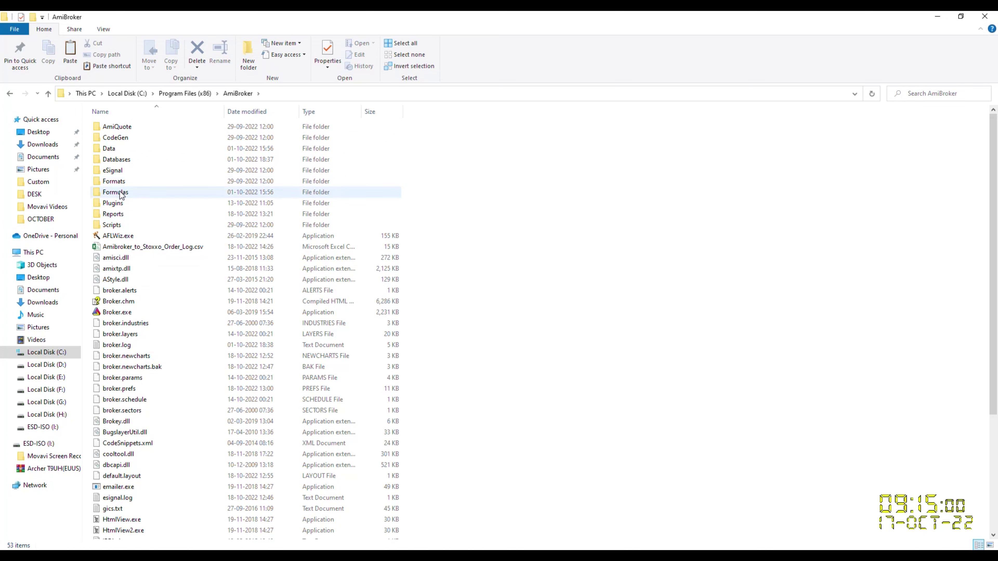
{"action": "double_click", "coordinate": [116, 193]}
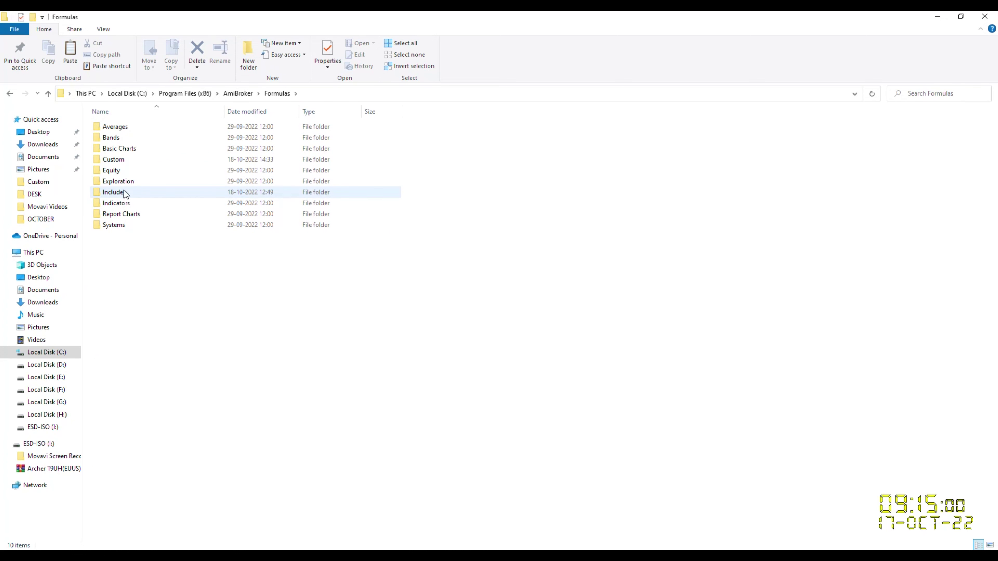
- Show the full path of the Formulas folder and open its Include subfolder
{"action": "left_click", "coordinate": [119, 194]}
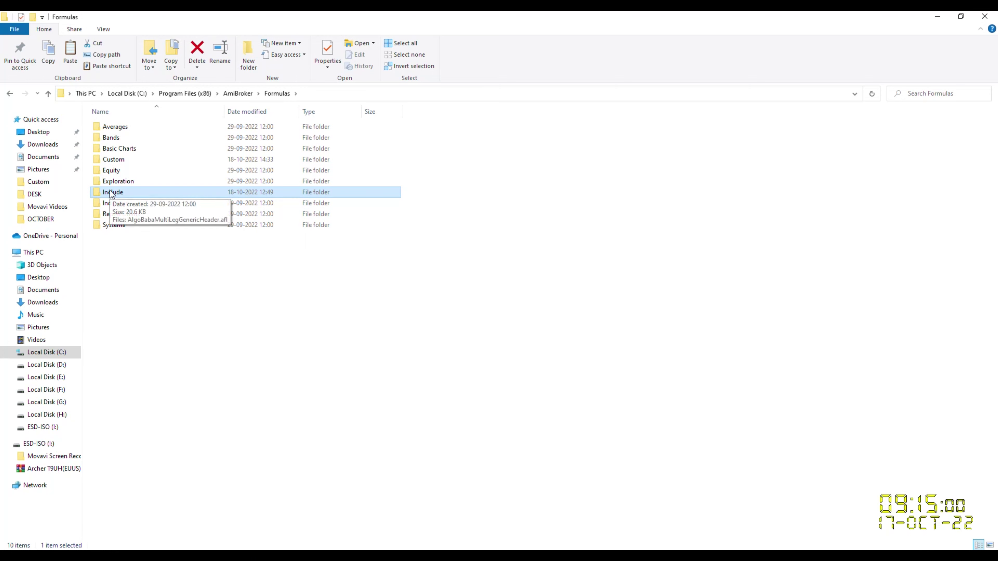
{"action": "left_click", "coordinate": [340, 91]}
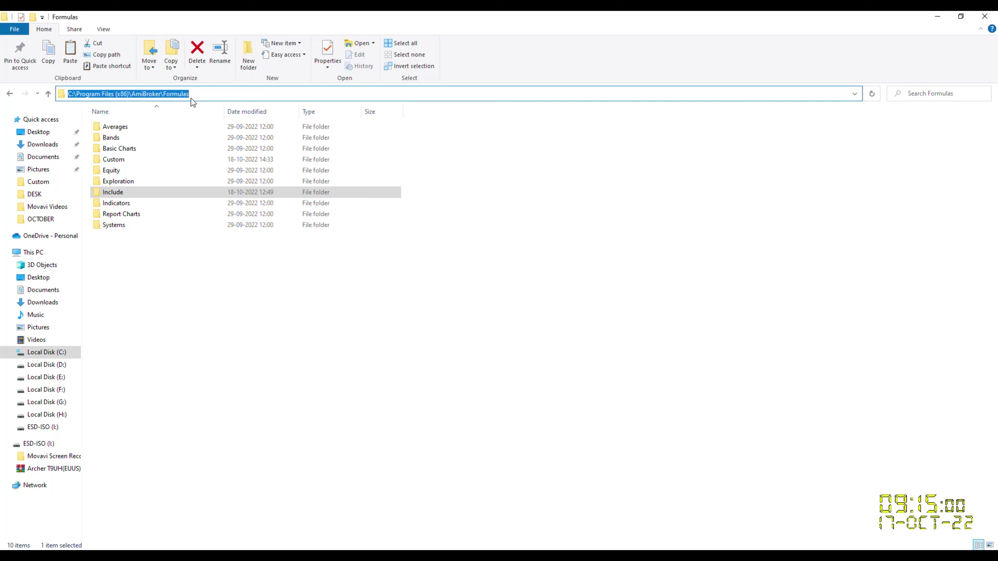
{"action": "left_click", "coordinate": [205, 88]}
{"action": "left_click", "coordinate": [139, 283]}
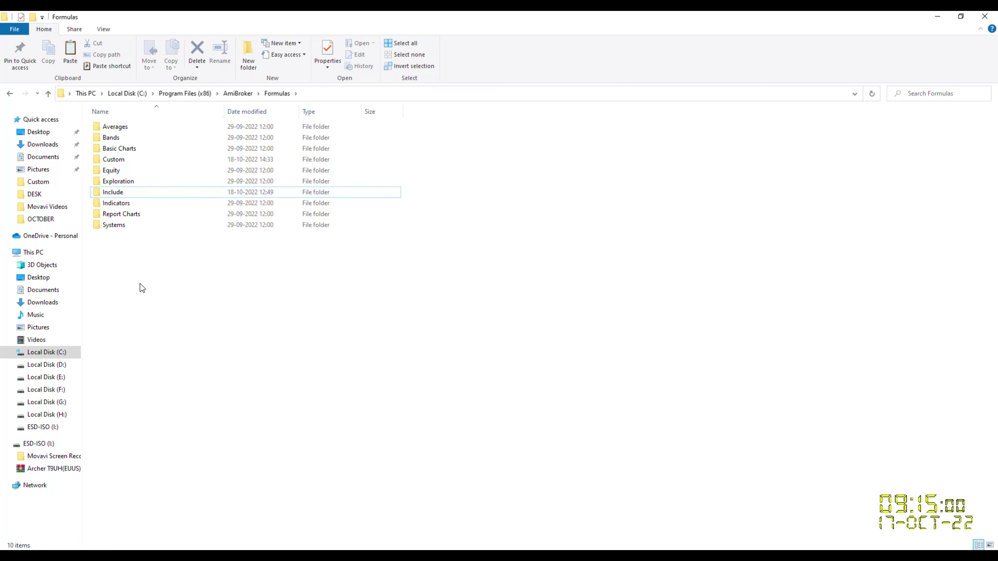
{"action": "double_click", "coordinate": [160, 192]}
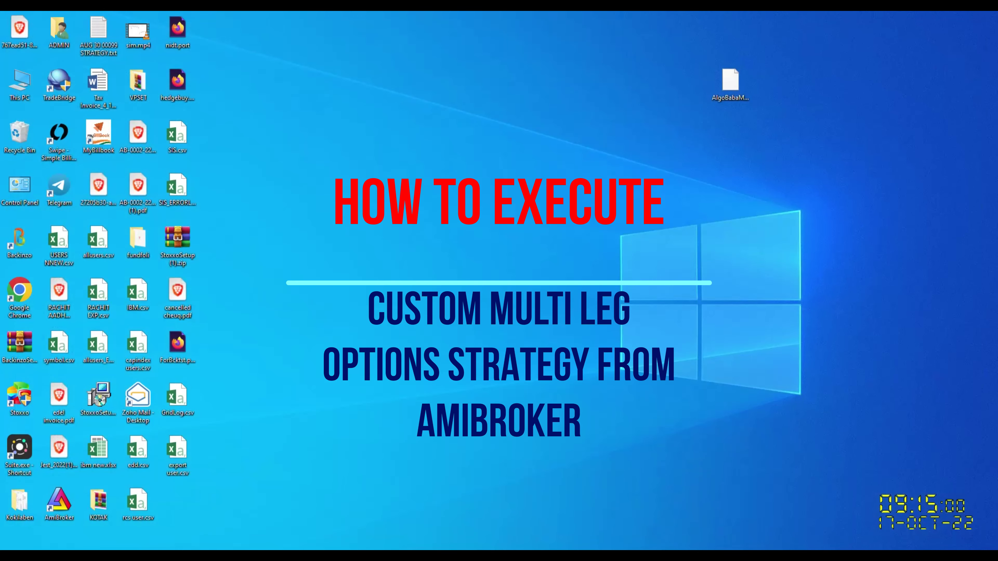
- Return to the BANKNIFTY22OCTFUT chart in AmiBroker to view its bar data, and switch to Stoxxo
{"action": "left_click", "coordinate": [421, 523]}
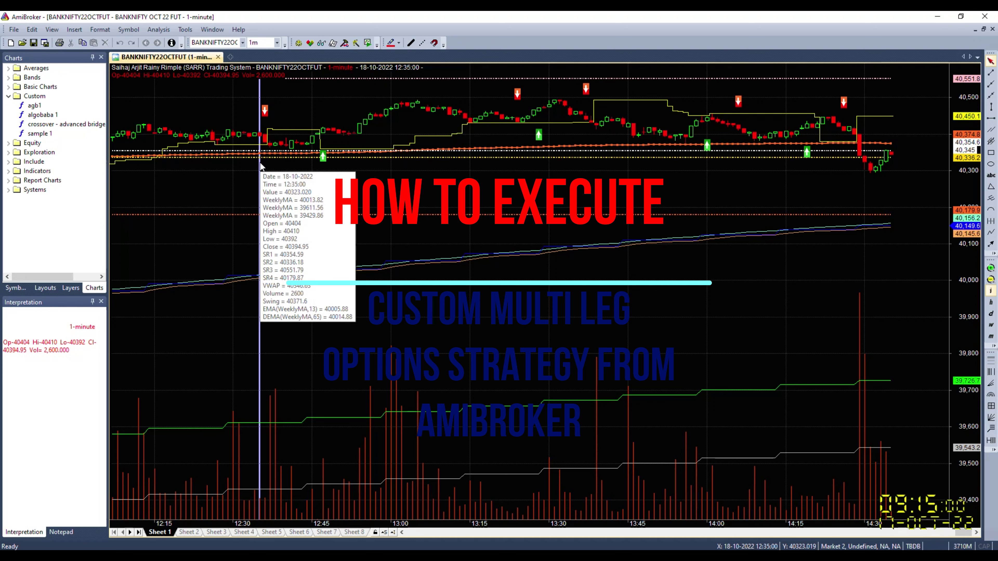
{"action": "mouse_move", "coordinate": [275, 298]}
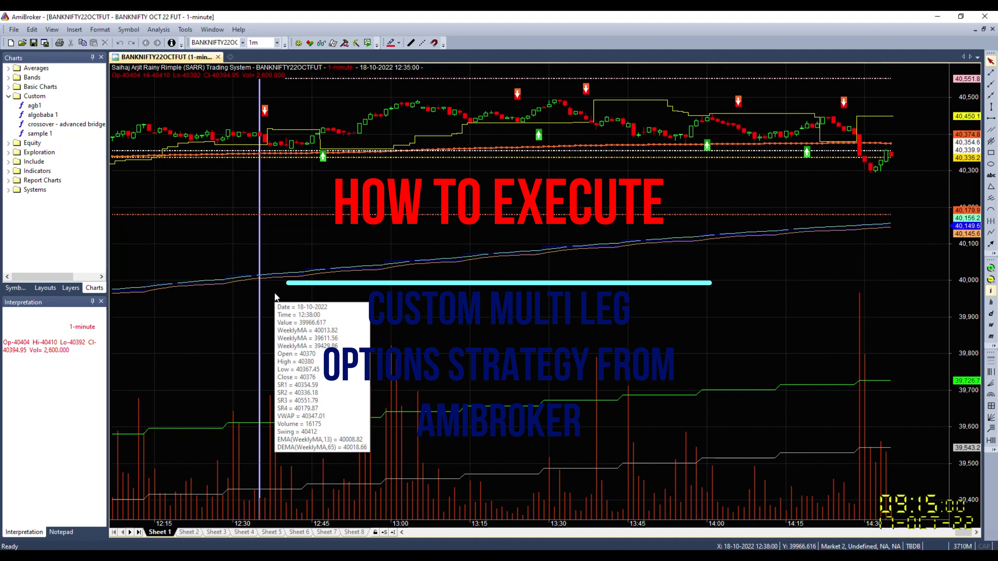
{"action": "key", "text": "alt+Tab"}
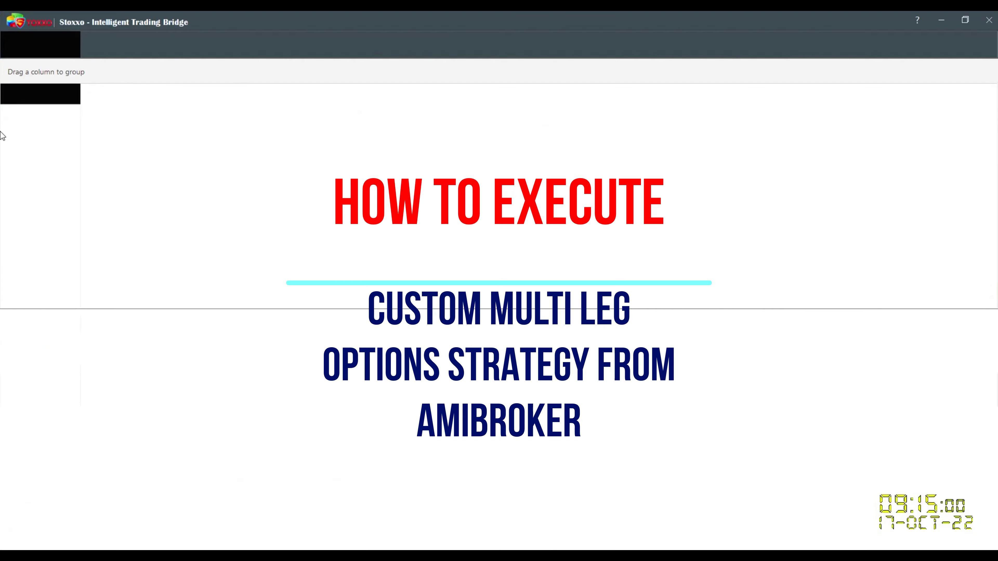
- Browse the Symbol Mapping, Orders Summary and Positions grids and bring up the Multi-Leg portfolio grid
{"action": "left_click", "coordinate": [46, 42]}
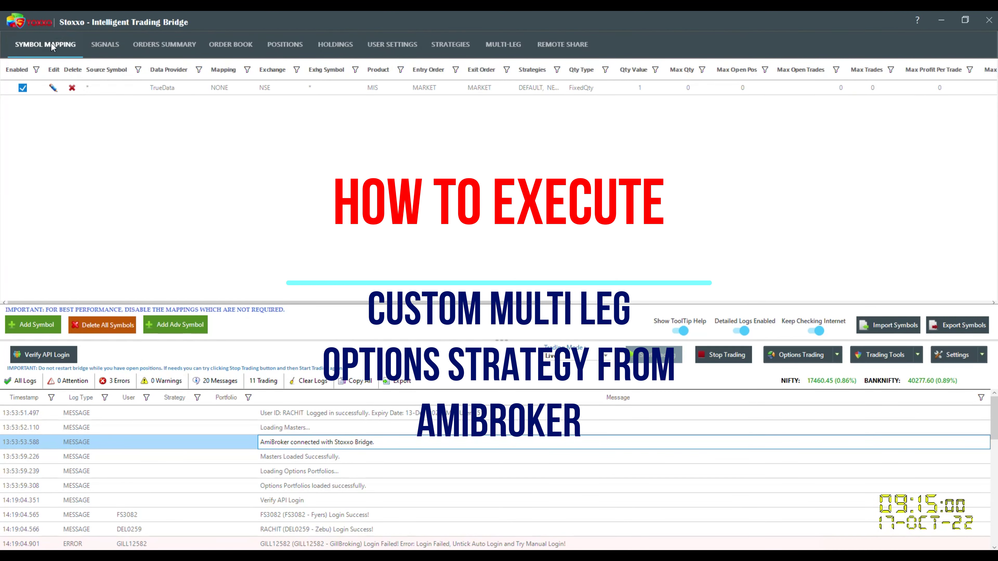
{"action": "left_click", "coordinate": [144, 39]}
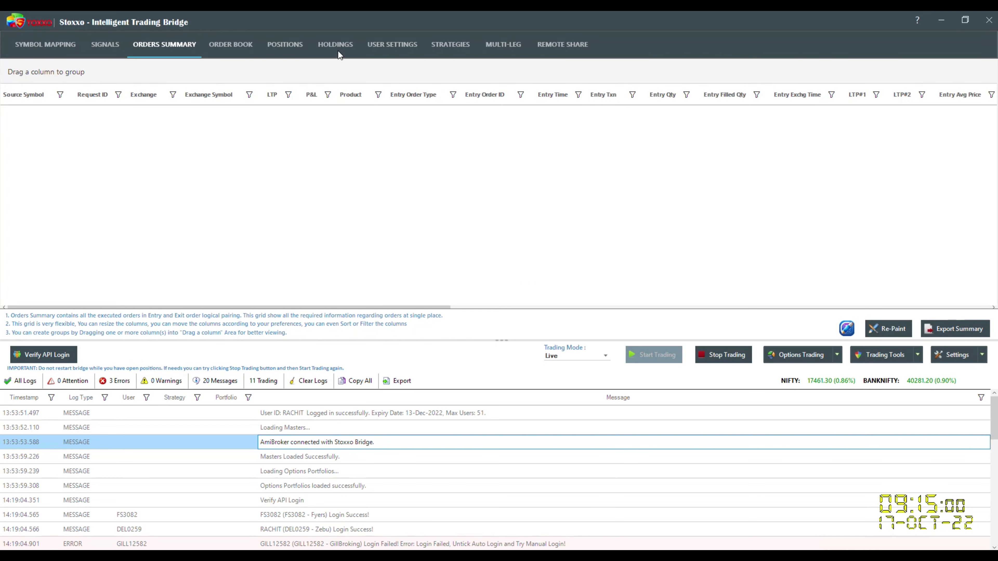
{"action": "left_click", "coordinate": [294, 44]}
{"action": "left_click", "coordinate": [504, 46]}
- Hide the Symbol Mapping, Signals, Order Summary, Holdings and Remote Share grids in the bridge's appearance settings and save
{"action": "left_click", "coordinate": [955, 354]}
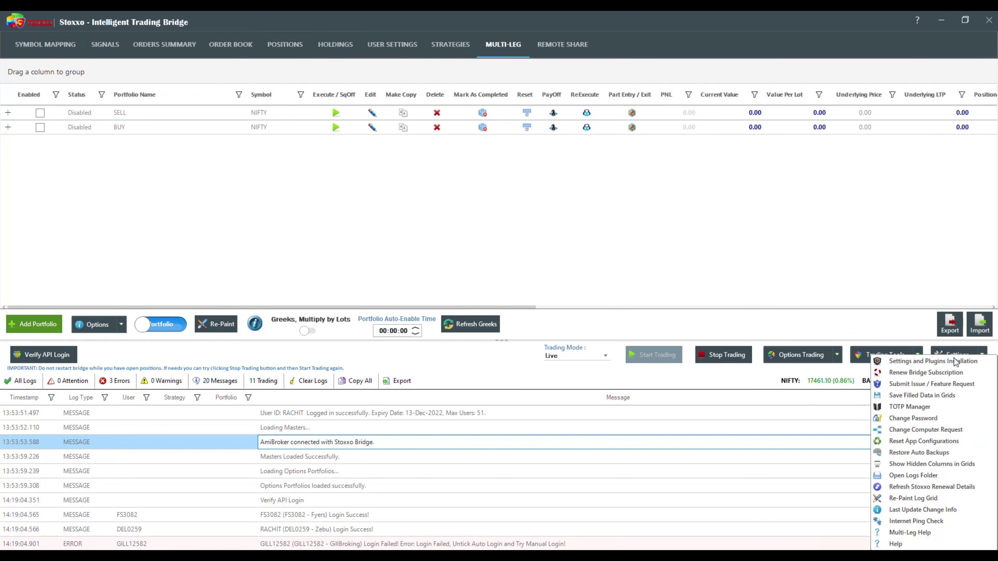
{"action": "left_click", "coordinate": [939, 362]}
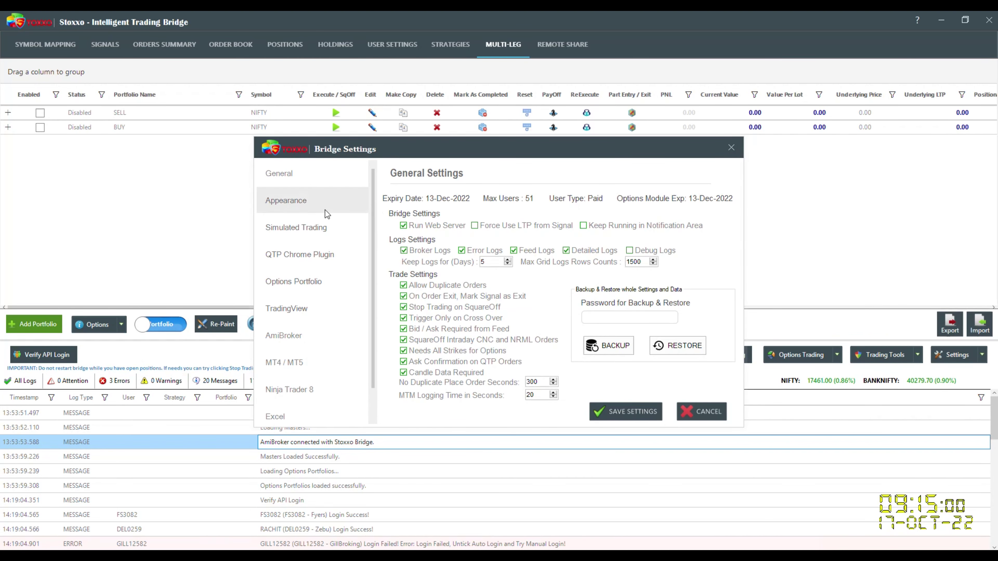
{"action": "left_click", "coordinate": [325, 210]}
{"action": "left_click", "coordinate": [423, 226]}
{"action": "left_click", "coordinate": [422, 237]}
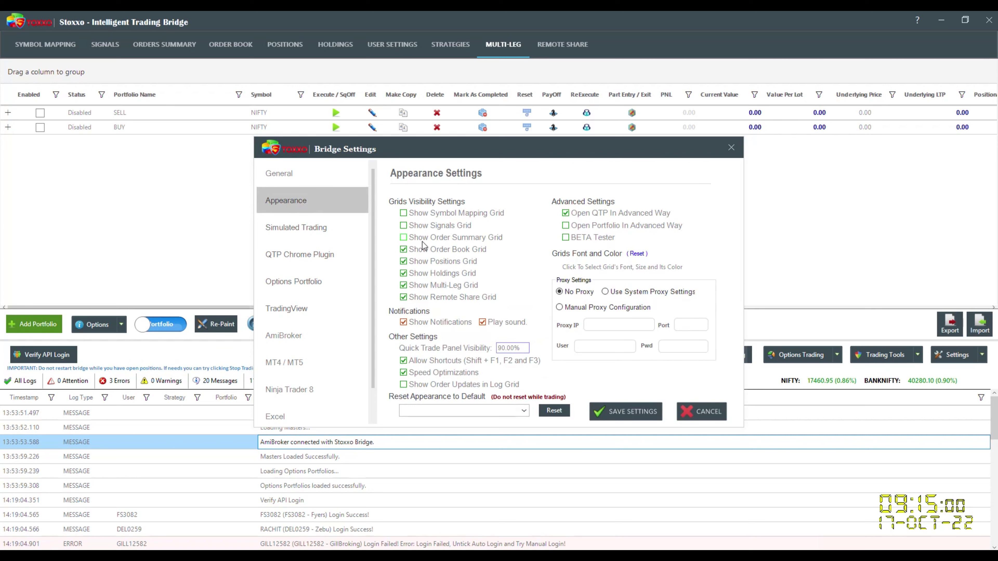
{"action": "left_click", "coordinate": [418, 273]}
{"action": "left_click", "coordinate": [417, 286]}
{"action": "left_click", "coordinate": [417, 286]}
{"action": "left_click", "coordinate": [418, 298]}
{"action": "left_click", "coordinate": [628, 411]}
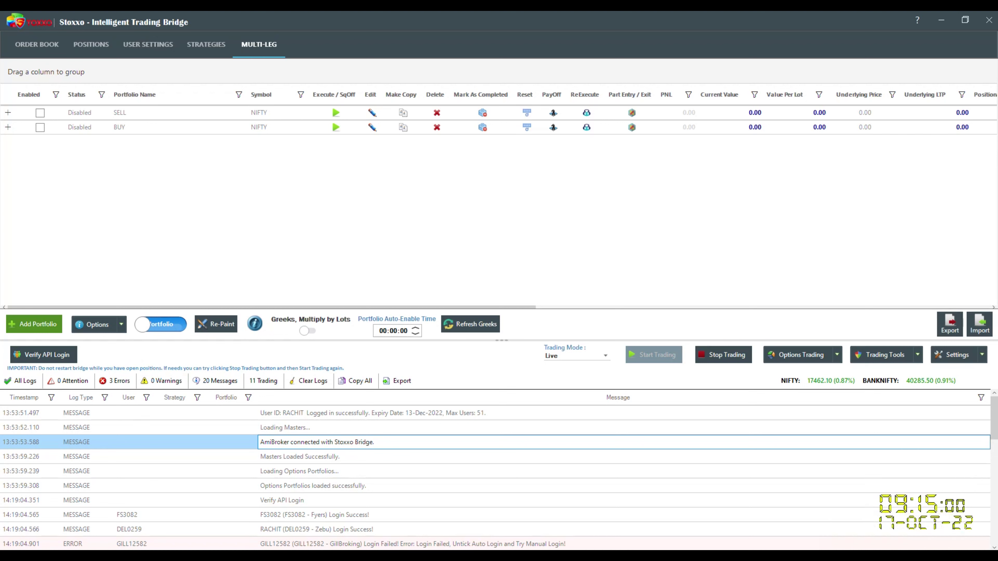
{"action": "right_click", "coordinate": [847, 521]}
{"action": "left_click", "coordinate": [867, 505]}
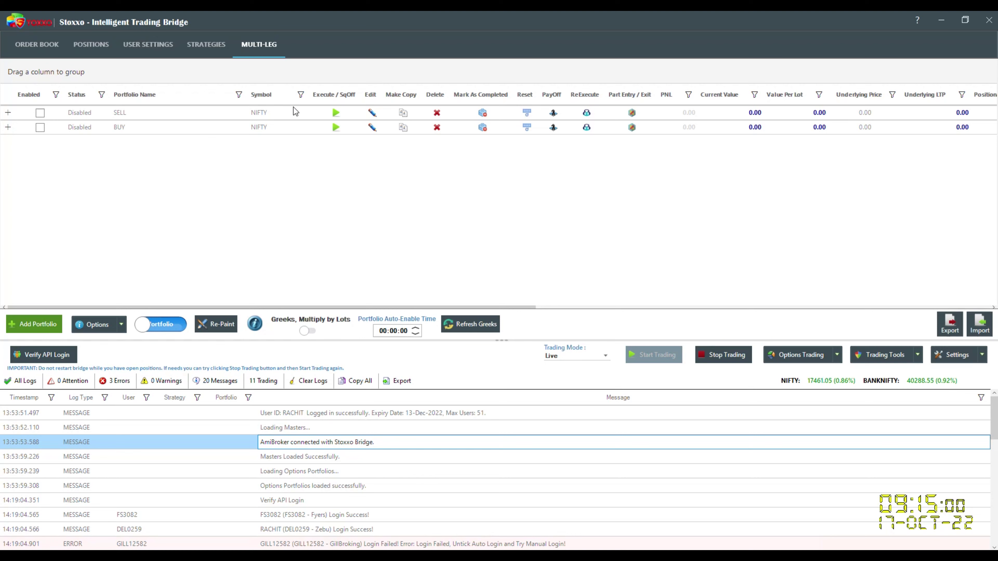
- Look at the SELL portfolio, and try the predefined ShortStraddle strategy in a new portfolio without saving it
{"action": "left_click", "coordinate": [374, 113]}
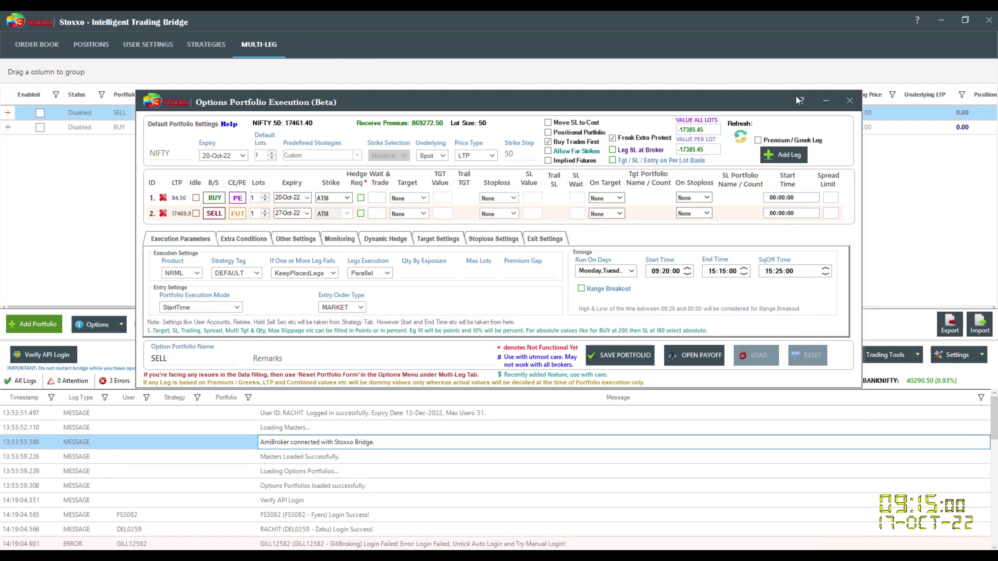
{"action": "key", "text": "Escape"}
{"action": "left_click", "coordinate": [32, 331]}
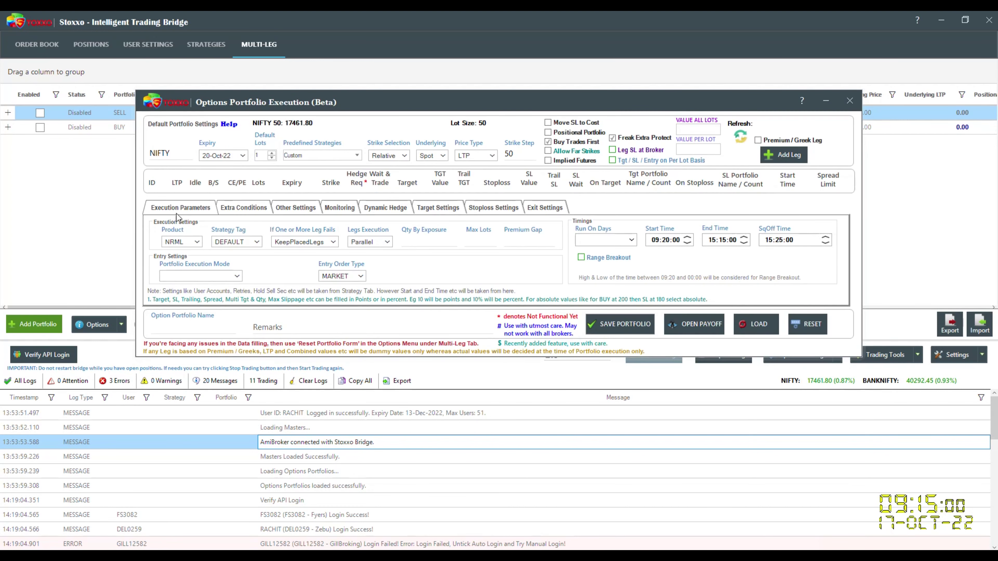
{"action": "left_click", "coordinate": [357, 156]}
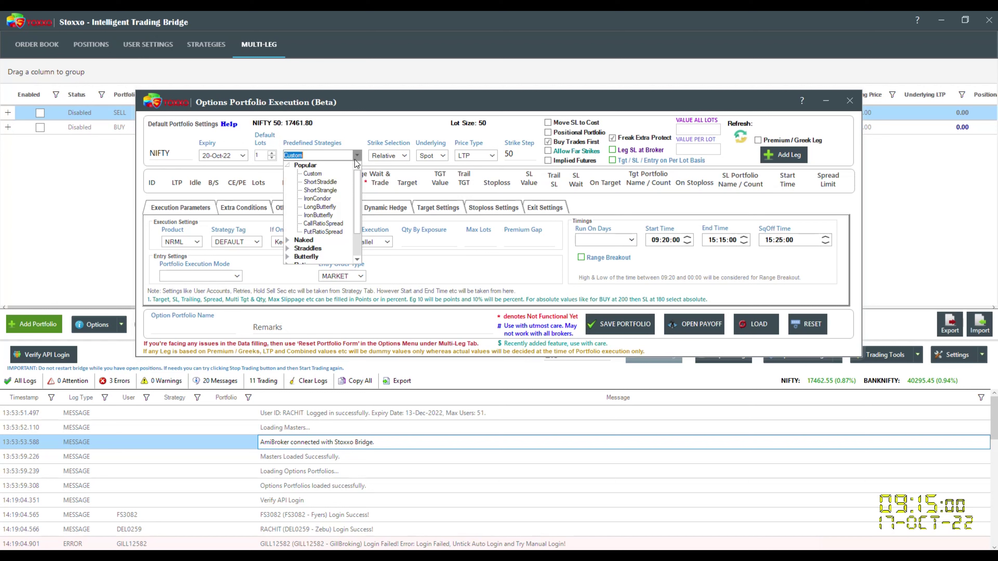
{"action": "left_click", "coordinate": [330, 184]}
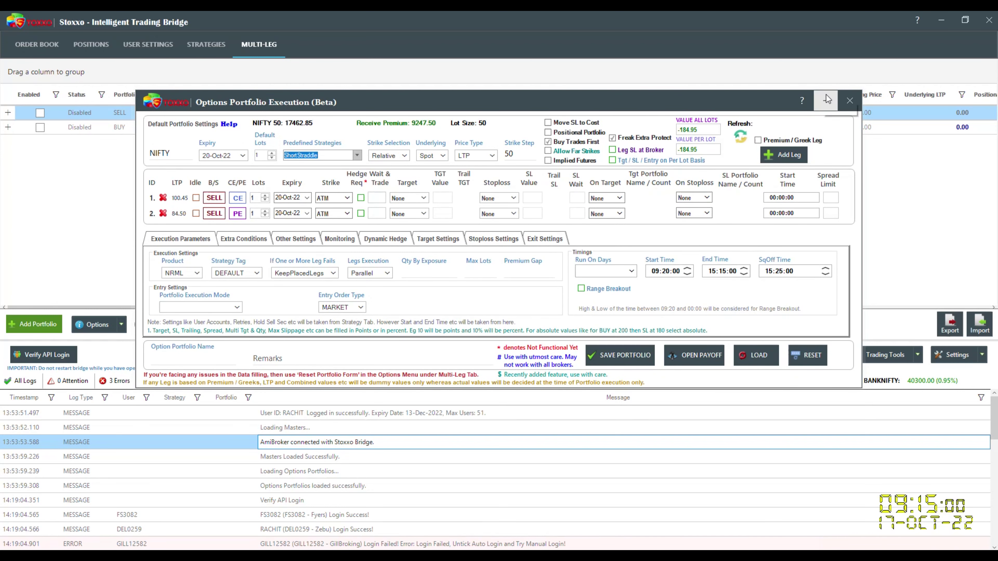
{"action": "left_click", "coordinate": [850, 101]}
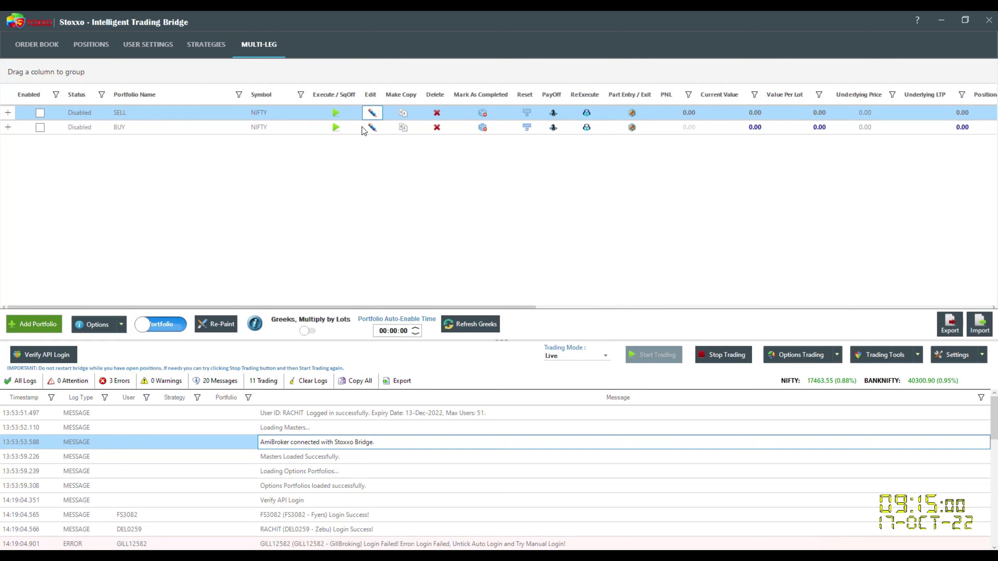
- Open the SELL portfolio and review its target and stoploss settings before returning to the execution parameters
{"action": "left_click", "coordinate": [372, 112]}
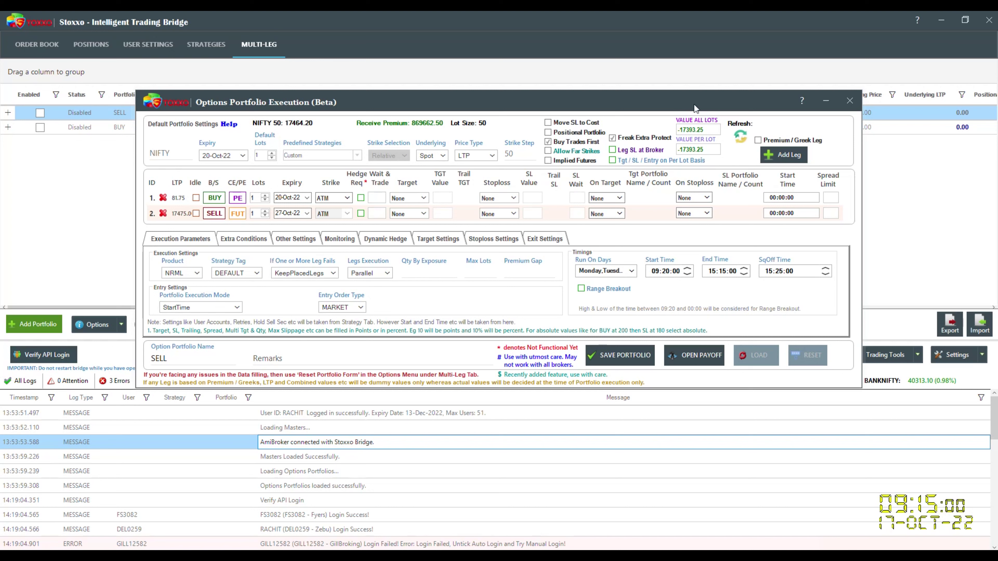
{"action": "left_click", "coordinate": [428, 242]}
{"action": "left_click", "coordinate": [492, 236]}
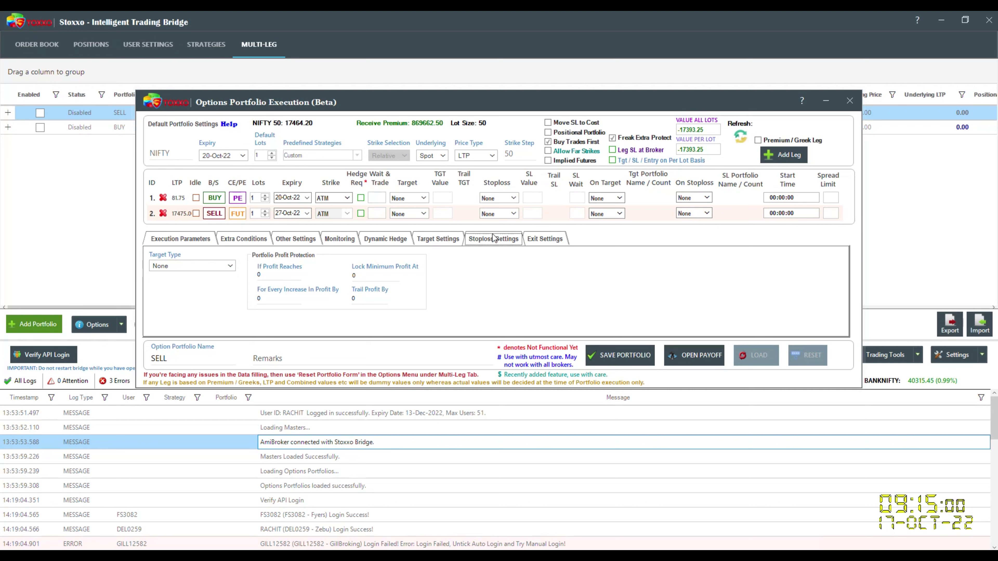
{"action": "left_click", "coordinate": [168, 239]}
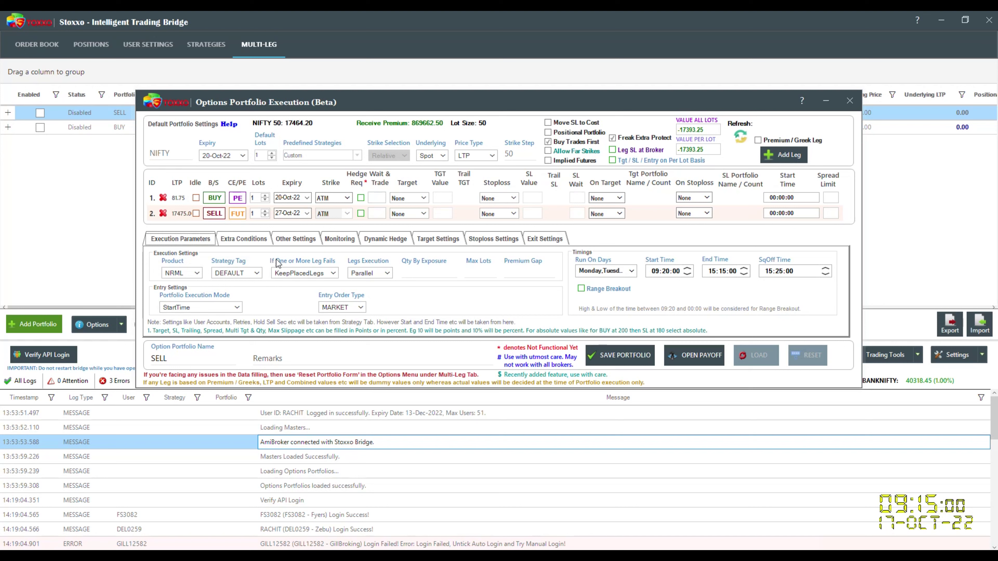
- Set both legs of the SELL portfolio to 100 lots and save the portfolio
{"action": "left_click", "coordinate": [256, 198]}
{"action": "type", "text": "00"}
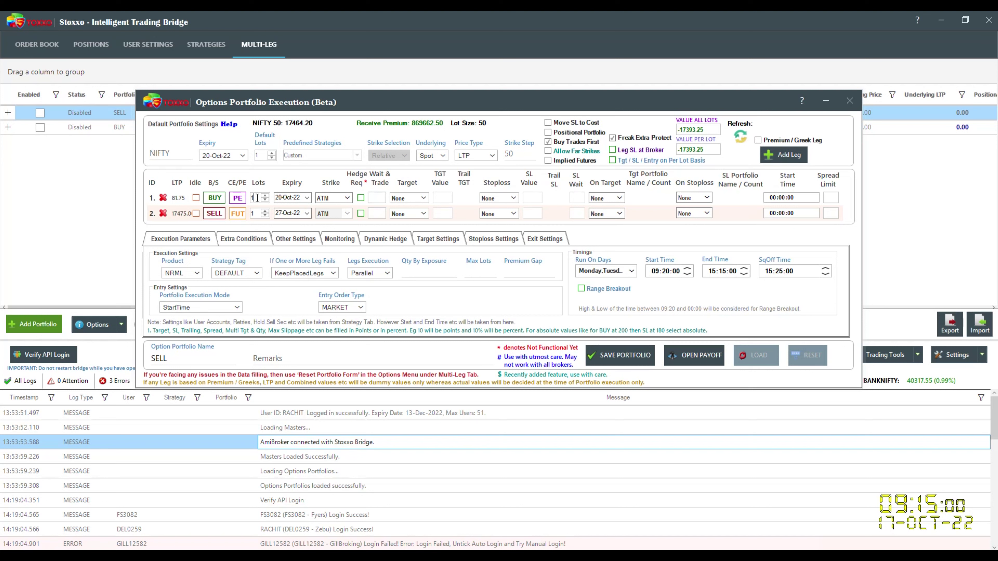
{"action": "left_click", "coordinate": [259, 213]}
{"action": "type", "text": "00"}
{"action": "left_click", "coordinate": [596, 350]}
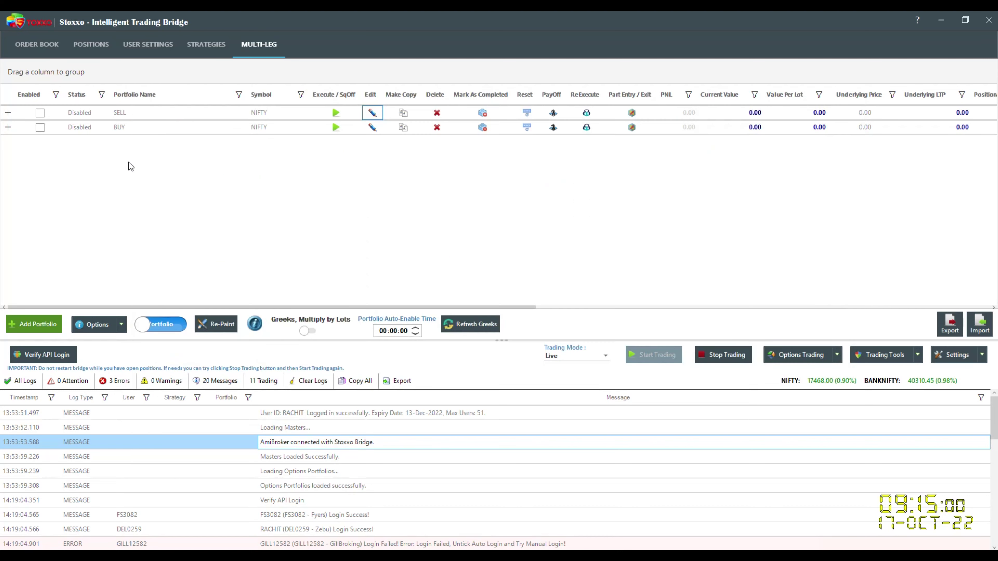
- Reopen the SELL portfolio, reduce both legs to 10 lots and save it
{"action": "left_click", "coordinate": [373, 114]}
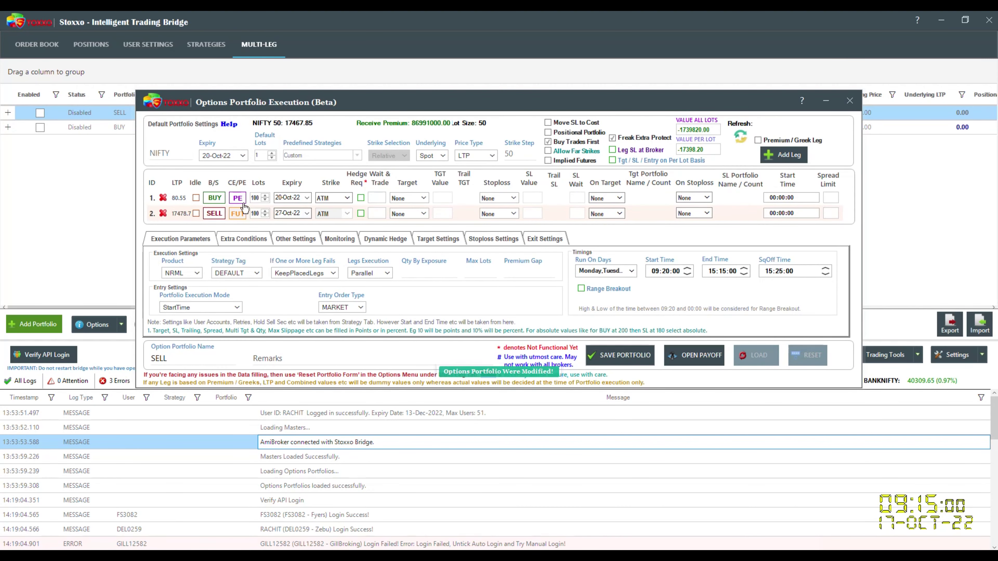
{"action": "key", "text": "BackSpace"}
{"action": "left_click", "coordinate": [257, 214]}
{"action": "key", "text": "BackSpace"}
{"action": "left_click", "coordinate": [637, 356]}
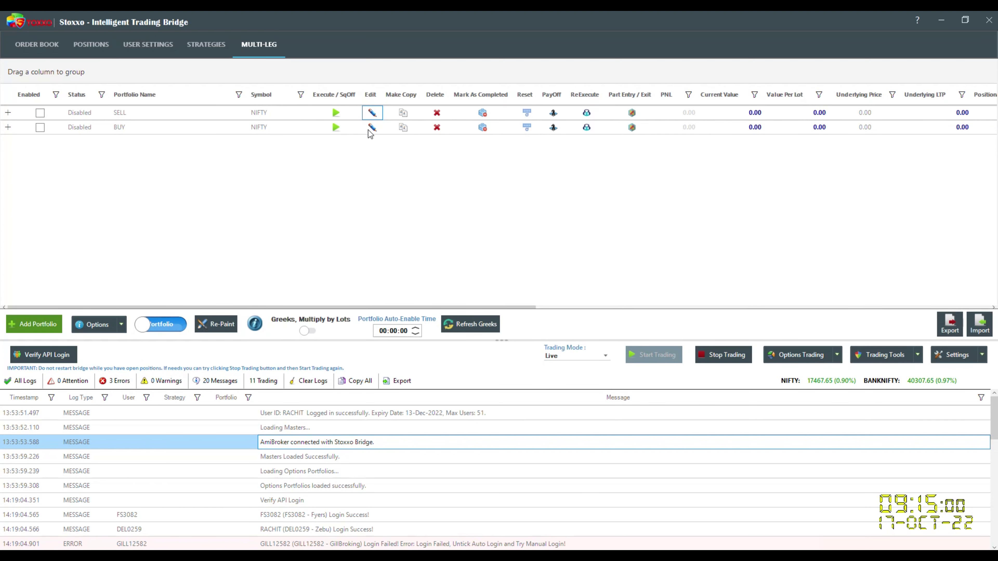
- Open the BUY portfolio for editing and set both of its legs to 10 lots
{"action": "left_click", "coordinate": [369, 129]}
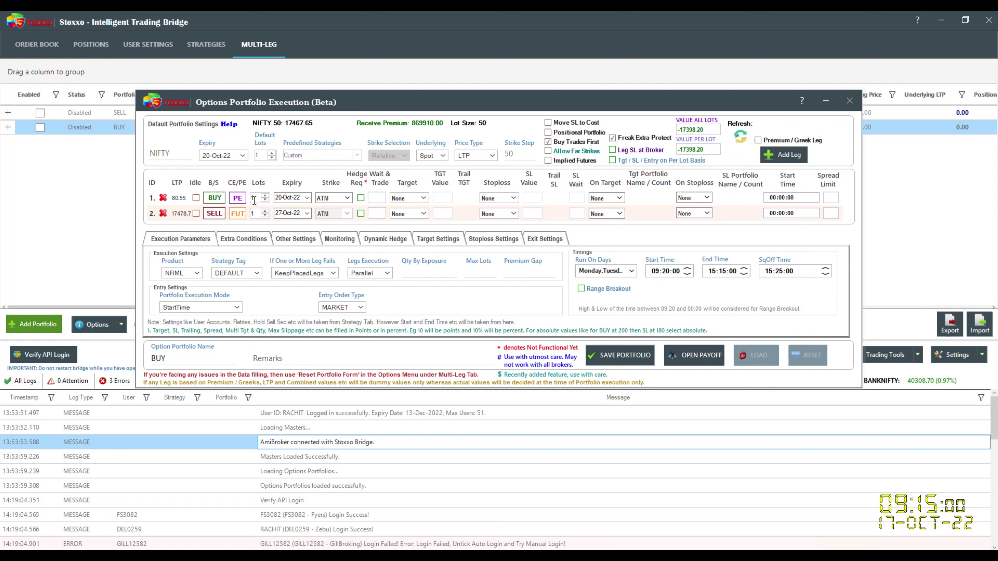
{"action": "left_click", "coordinate": [262, 199]}
{"action": "type", "text": "0"}
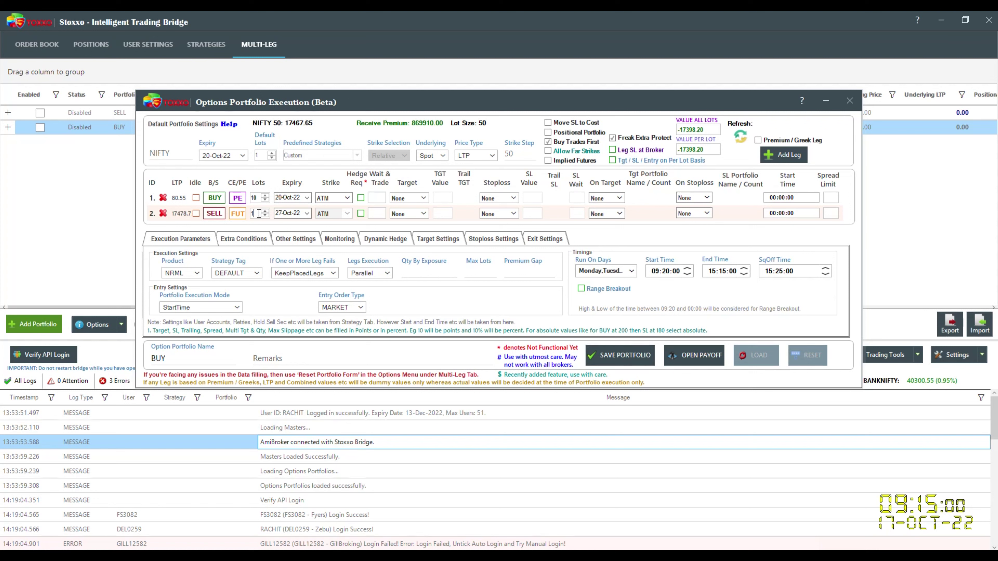
{"action": "left_click", "coordinate": [259, 213]}
{"action": "type", "text": "0"}
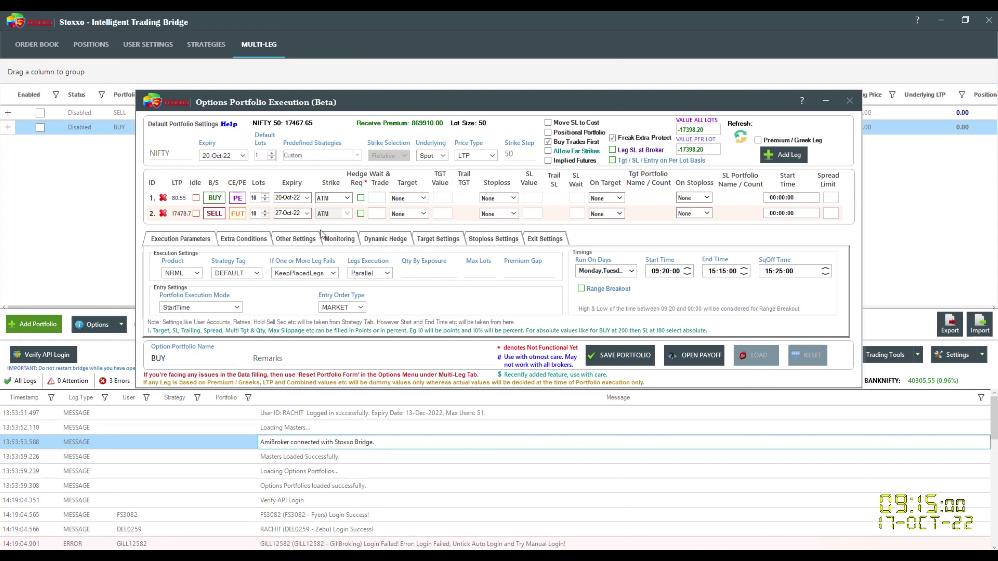
- Switch the BUY portfolio's first leg to CE and save it, and reopen the SELL portfolio to check and save it
{"action": "left_click", "coordinate": [242, 199]}
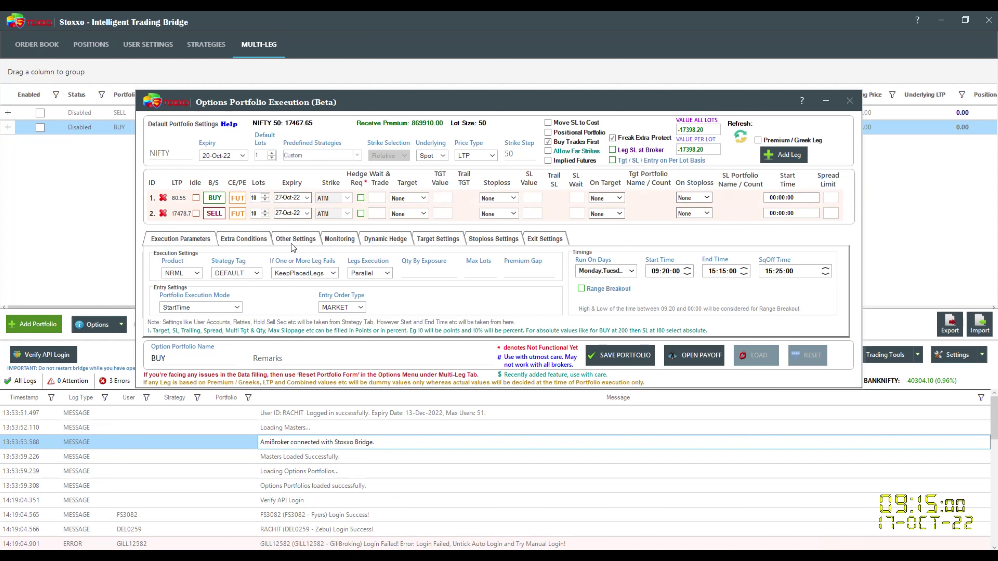
{"action": "left_click", "coordinate": [238, 199]}
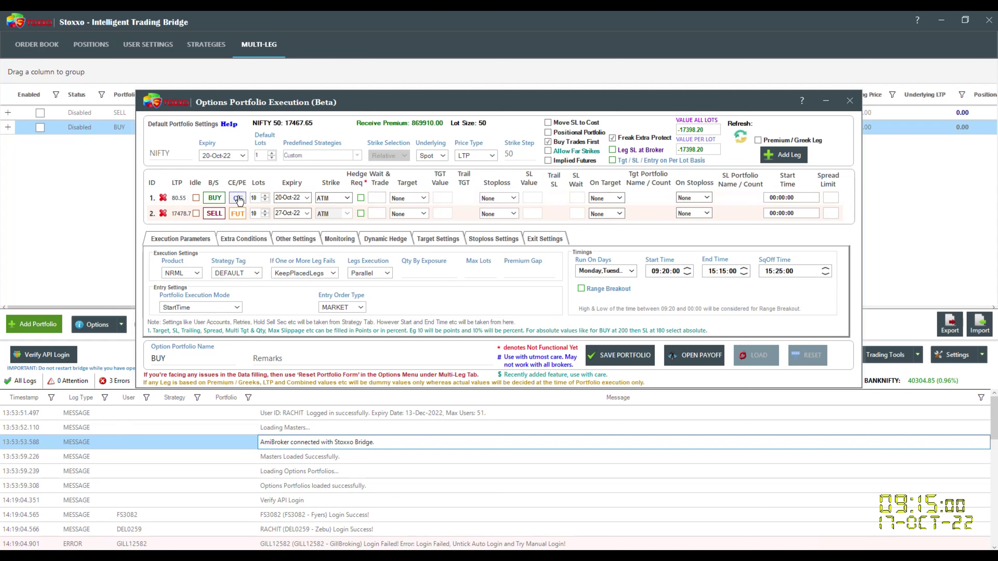
{"action": "left_click", "coordinate": [618, 348]}
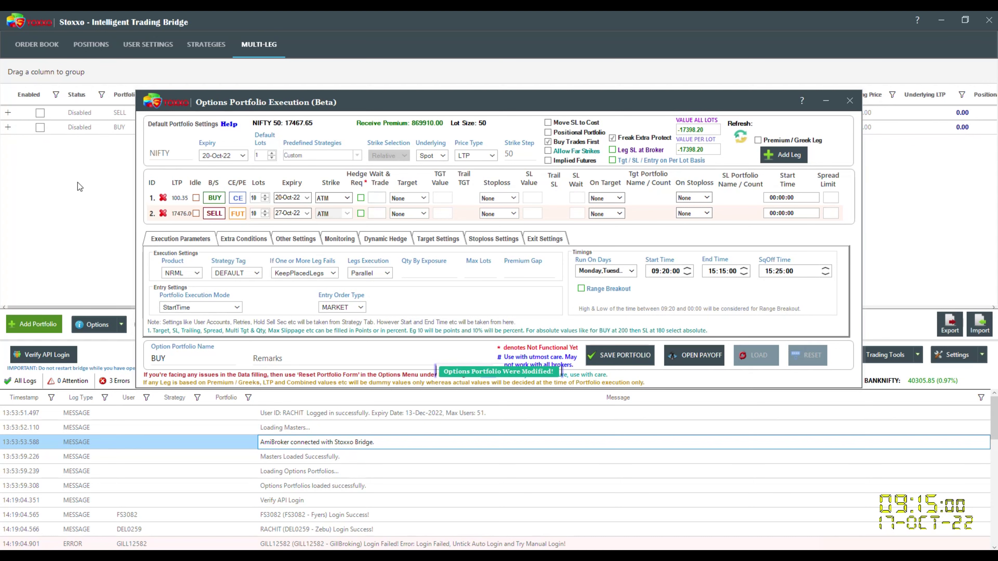
{"action": "left_click", "coordinate": [372, 113]}
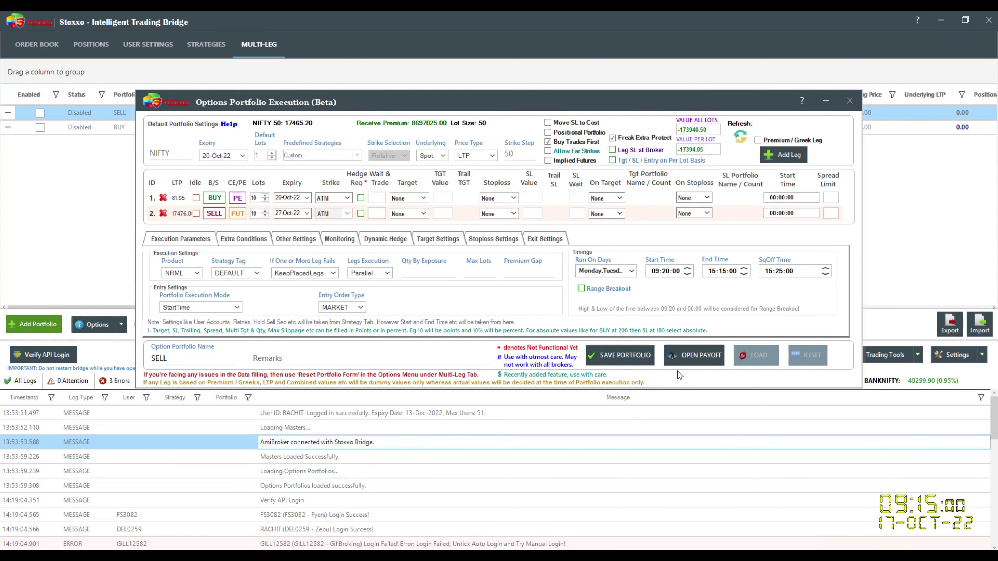
{"action": "left_click", "coordinate": [624, 357]}
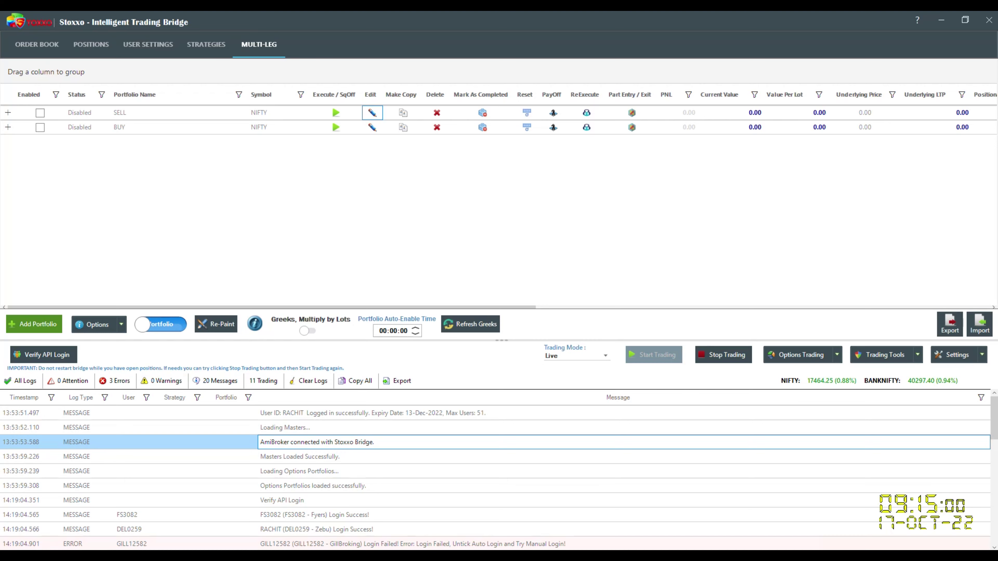
- Switch to AmiBroker and open the chart's sample 1 parameters at the [Algobaba] Multi-Leg Settings section
{"action": "mouse_move", "coordinate": [423, 554]}
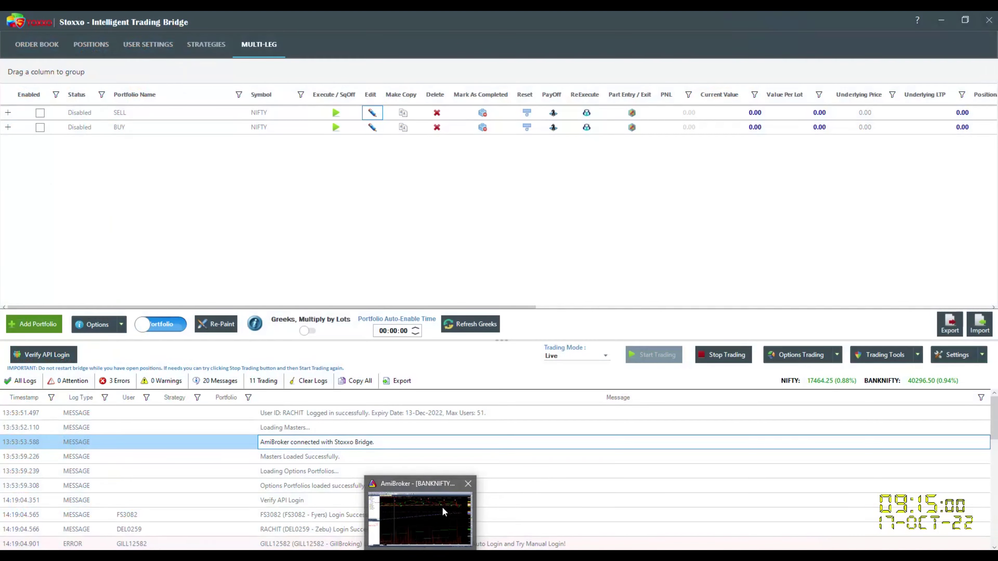
{"action": "left_click", "coordinate": [442, 507]}
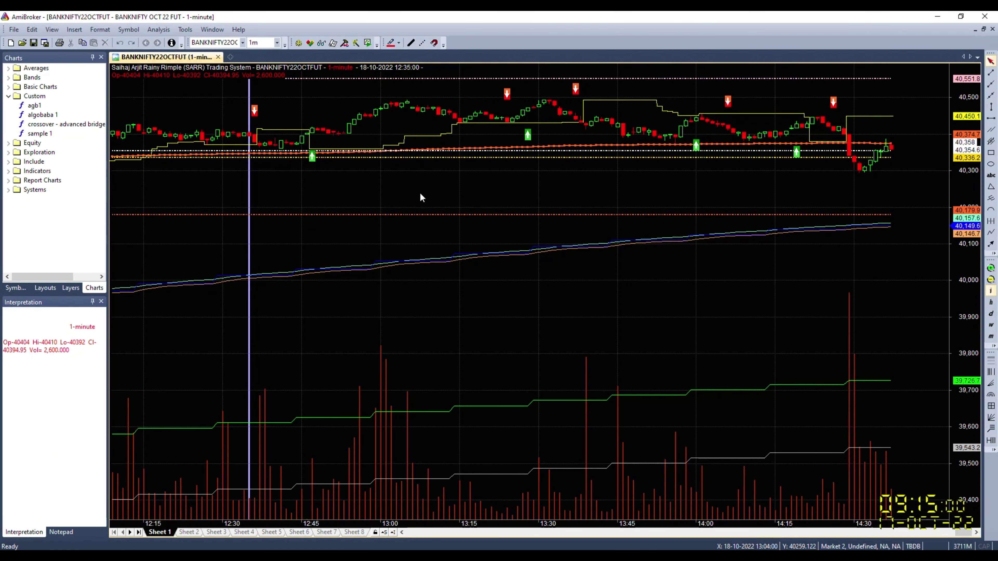
{"action": "right_click", "coordinate": [480, 149]}
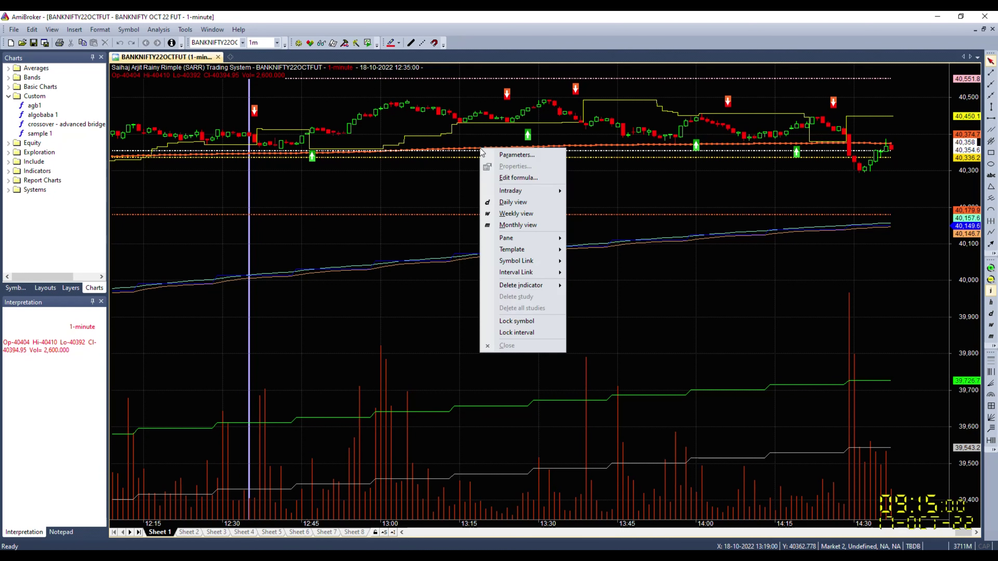
{"action": "left_click", "coordinate": [506, 157]}
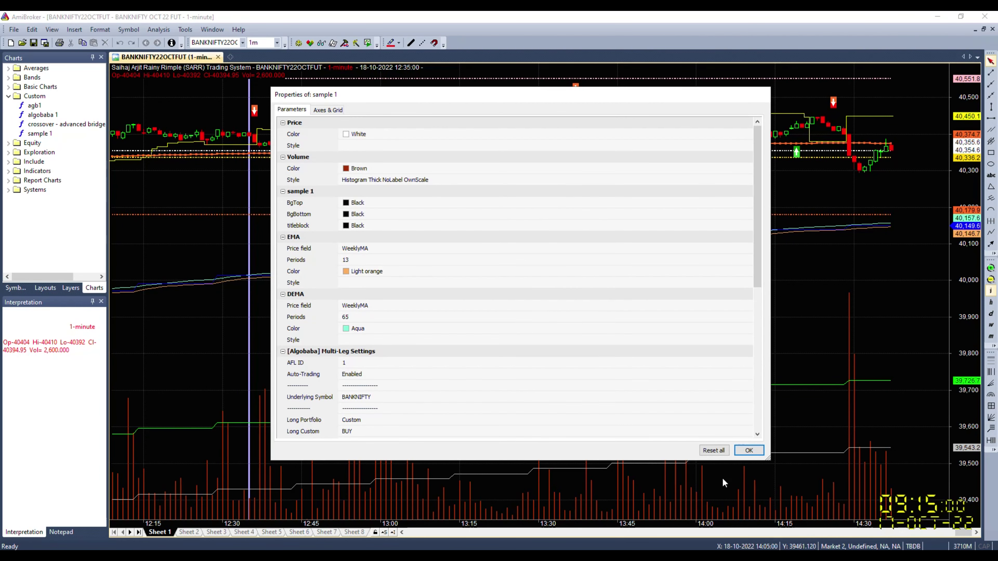
{"action": "scroll", "coordinate": [455, 362], "scroll_direction": "down", "scroll_amount": 4}
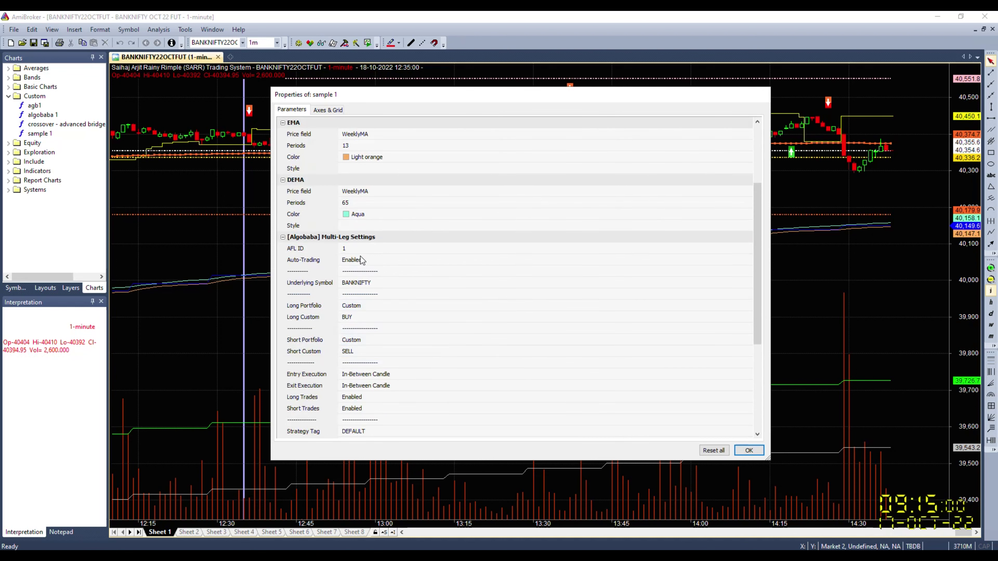
- Switch Auto-Trading to Disabled and back to Enabled, and open the Underlying Symbol value for editing
{"action": "double_click", "coordinate": [365, 260]}
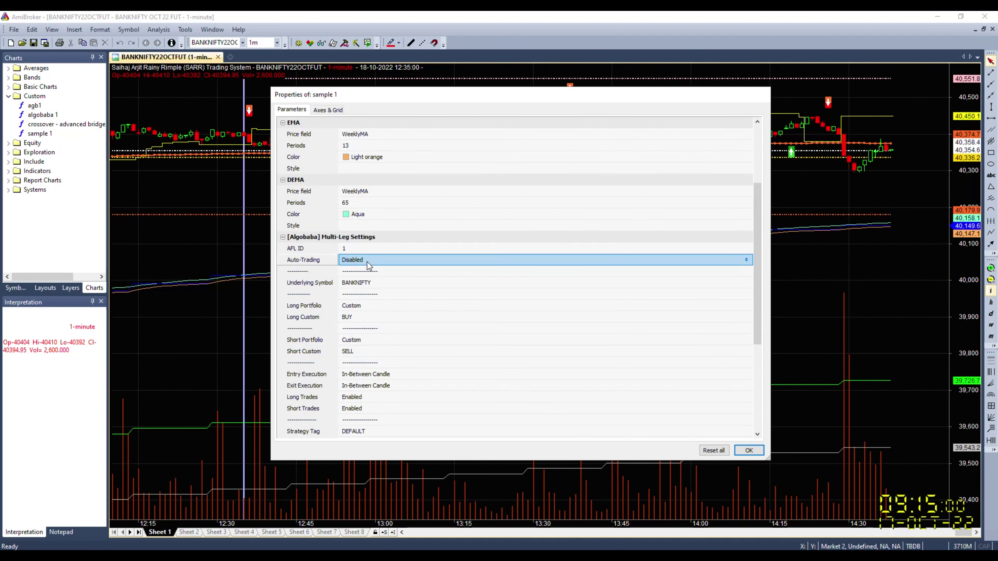
{"action": "double_click", "coordinate": [366, 261]}
{"action": "left_click", "coordinate": [379, 283]}
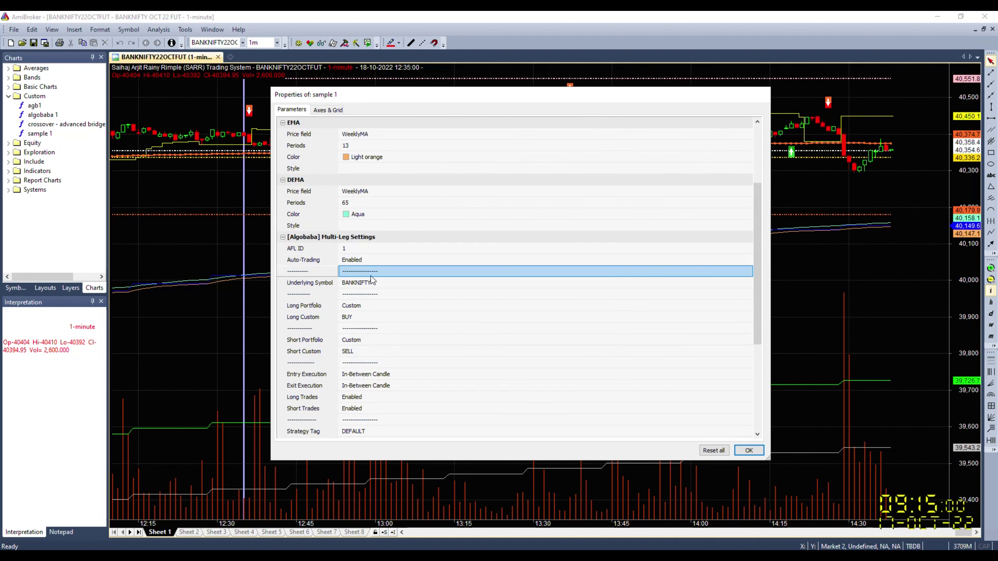
{"action": "double_click", "coordinate": [379, 283]}
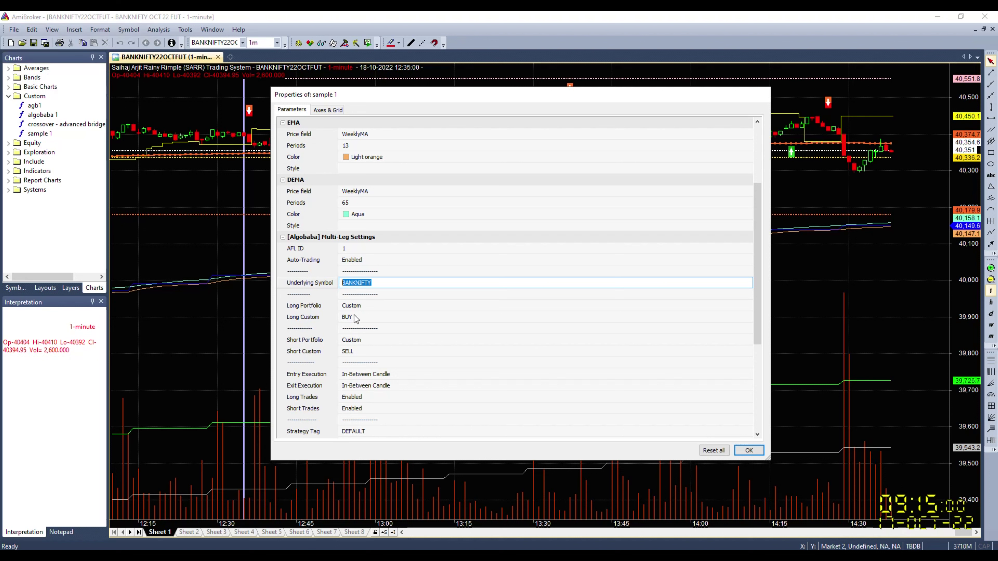
- Review the available Long Portfolio choices in the Multi-Leg Settings and keep it set to Custom
{"action": "scroll", "coordinate": [380, 315], "scroll_direction": "down", "scroll_amount": 2}
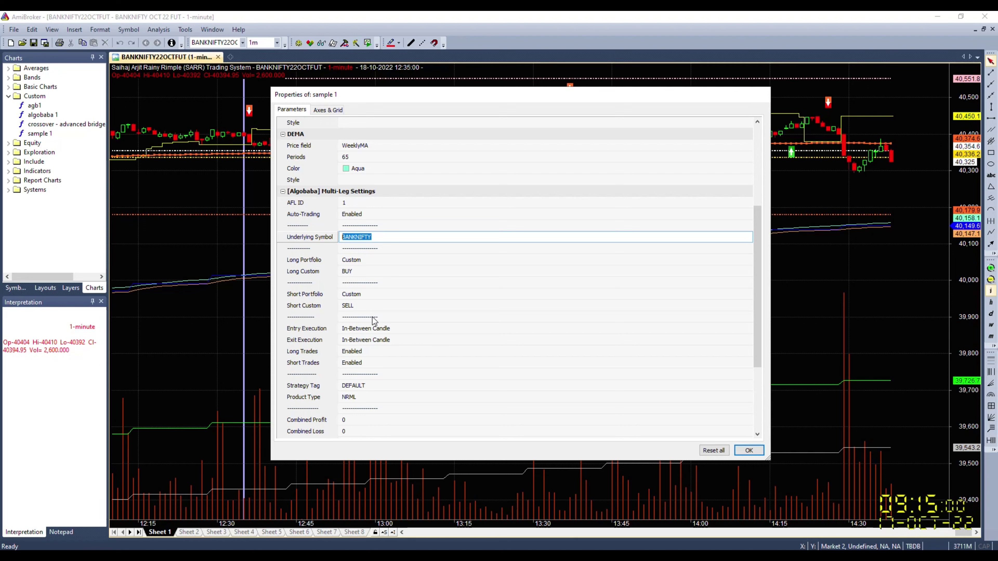
{"action": "left_click", "coordinate": [364, 265]}
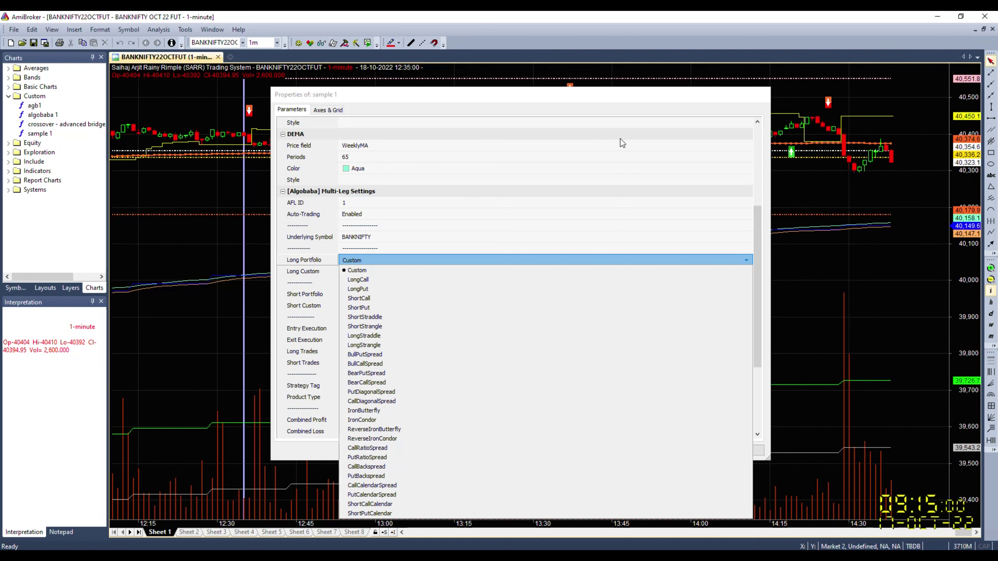
{"action": "left_click", "coordinate": [376, 272]}
{"action": "left_click", "coordinate": [376, 272]}
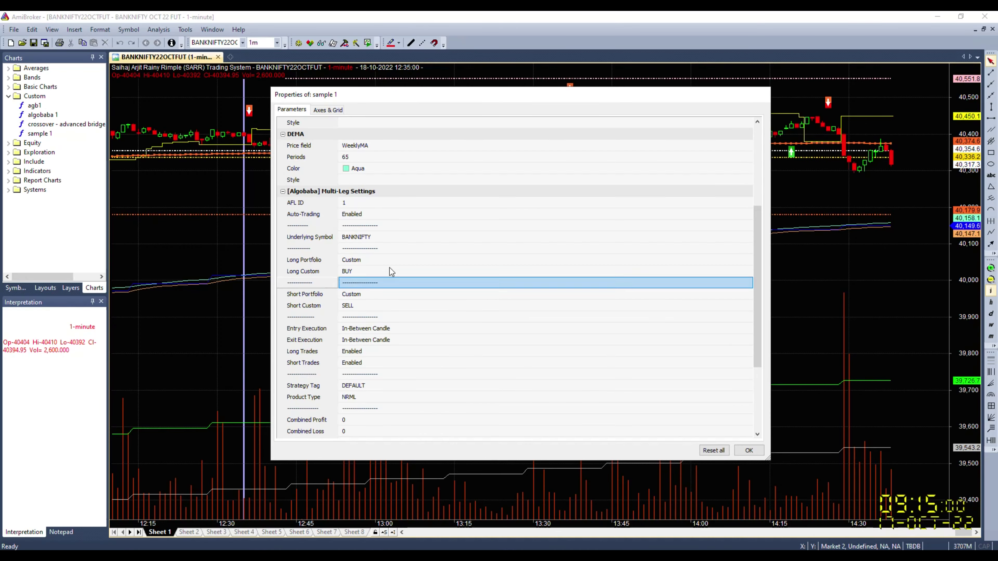
{"action": "left_click", "coordinate": [383, 296]}
- Open the Long Custom value and the Short Custom value to check the portfolio names BUY and SELL
{"action": "left_click", "coordinate": [359, 271]}
{"action": "left_click", "coordinate": [359, 271]}
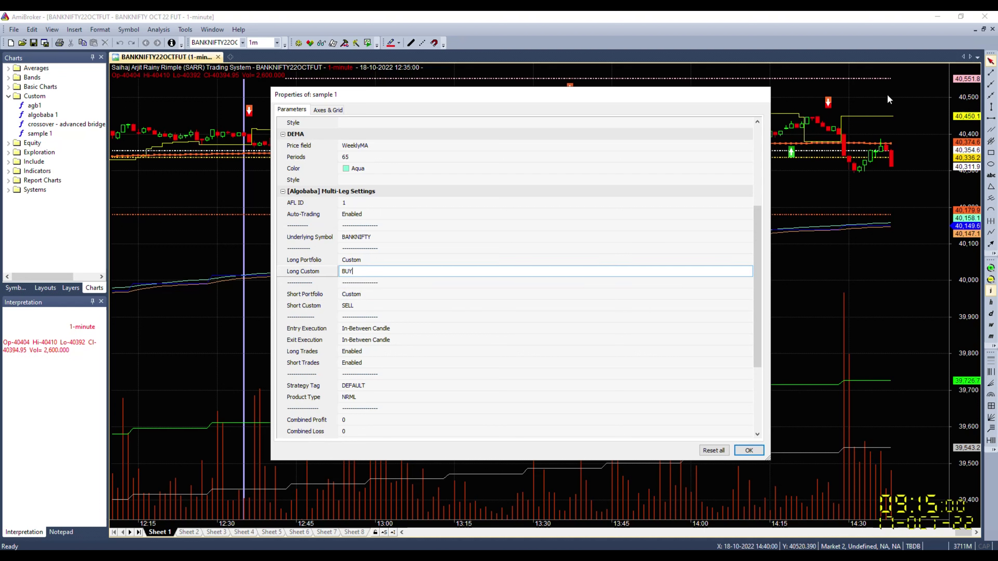
{"action": "left_click", "coordinate": [365, 306]}
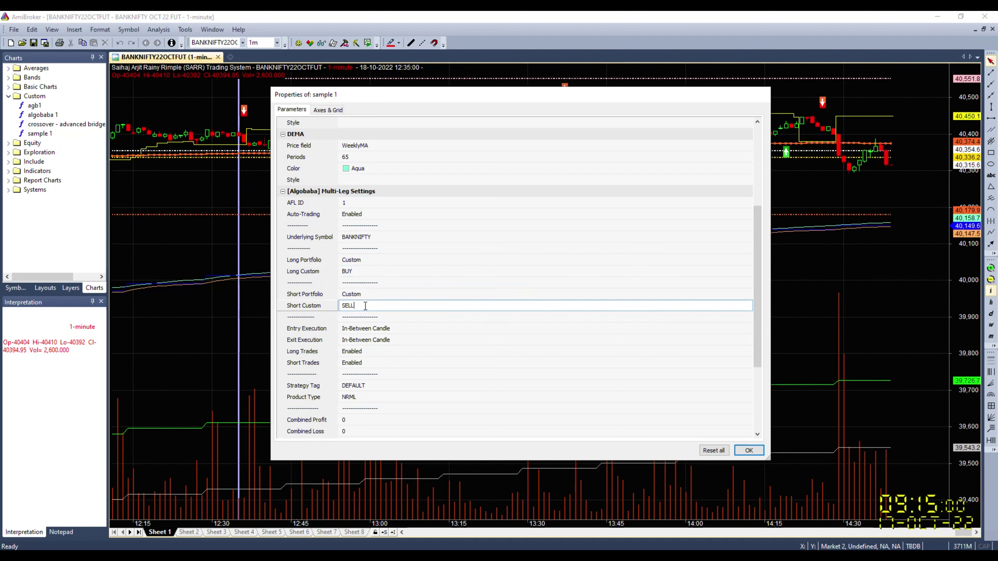
{"action": "double_click", "coordinate": [364, 306]}
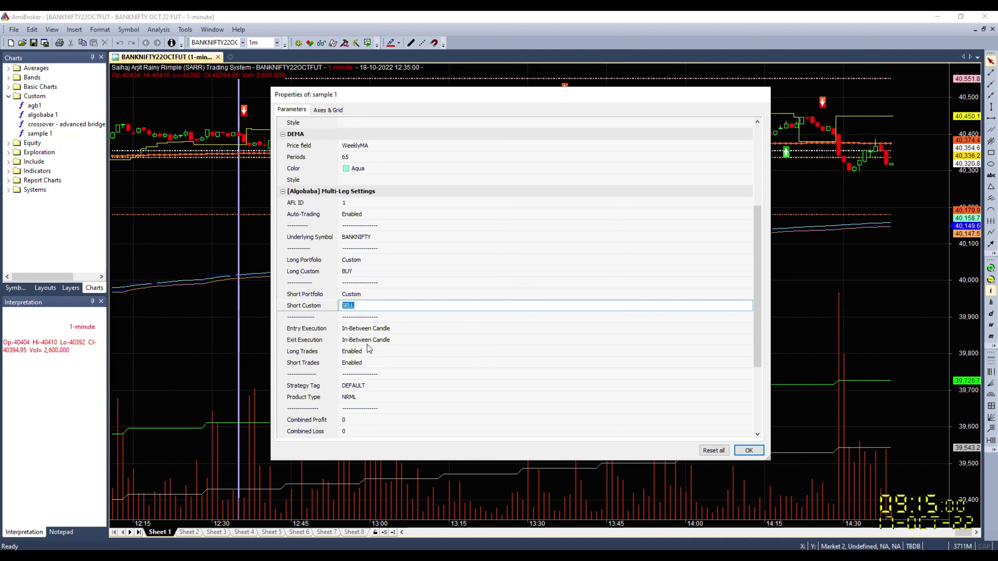
- Switch Entry Execution to End of Candle and back to In-Between Candle, and check the Long Trades and Short Trades settings
{"action": "left_click", "coordinate": [375, 330]}
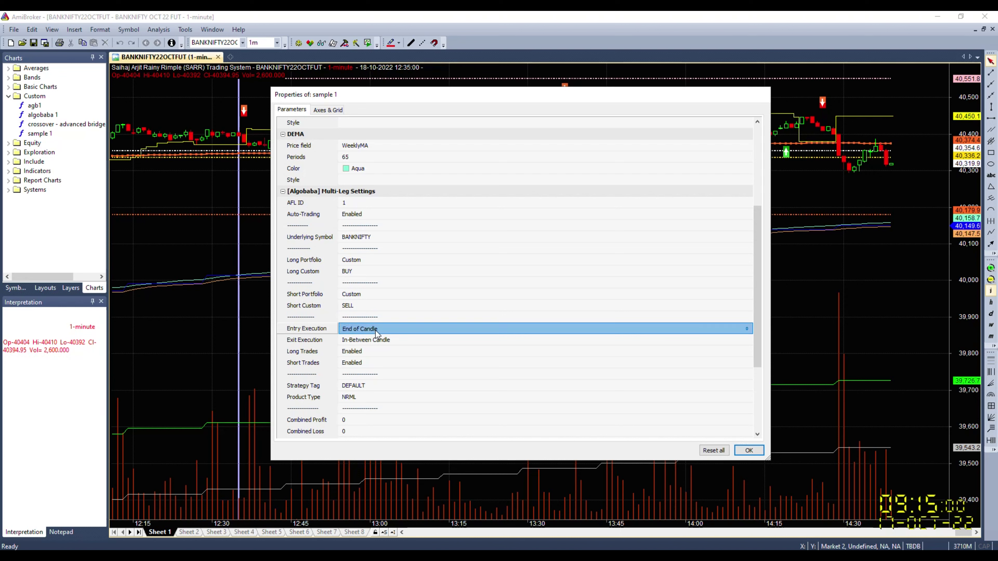
{"action": "left_click", "coordinate": [369, 352]}
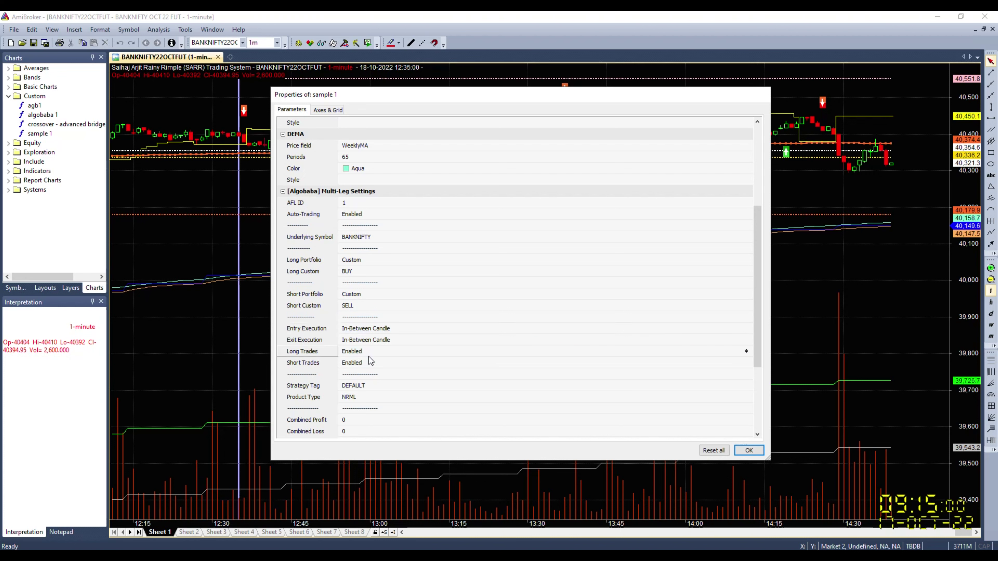
{"action": "left_click", "coordinate": [368, 351]}
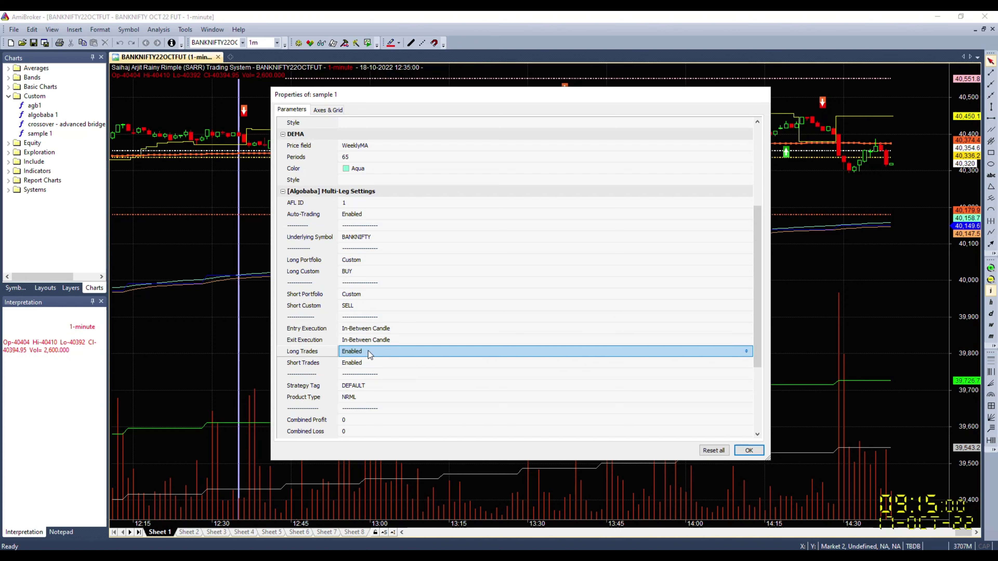
{"action": "left_click", "coordinate": [369, 361]}
- Open the Strategy Tag value, and switch to Stoxxo to locate the matching DEFAULT tag among its strategies
{"action": "left_click", "coordinate": [365, 388]}
{"action": "left_click", "coordinate": [328, 386]}
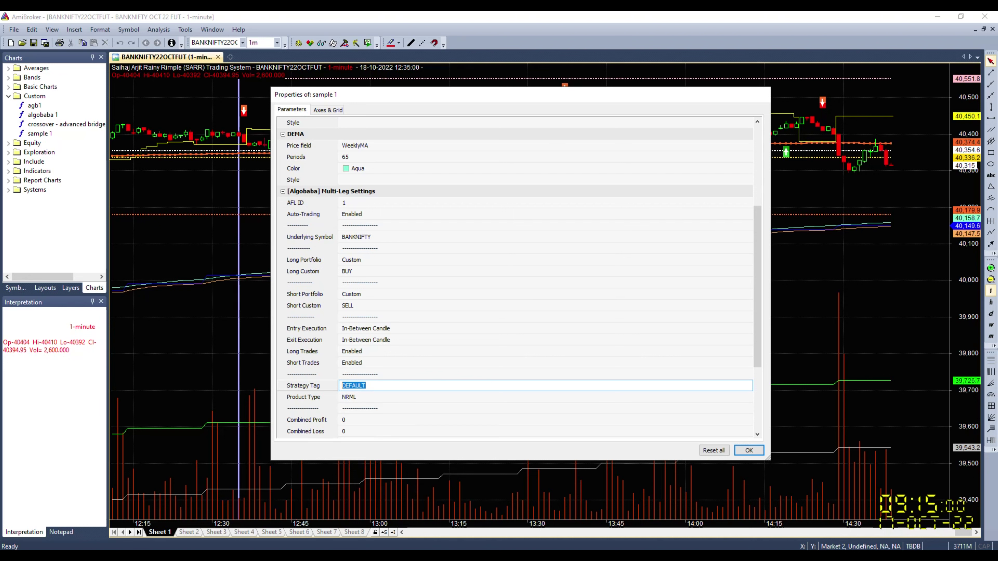
{"action": "key", "text": "alt+Tab"}
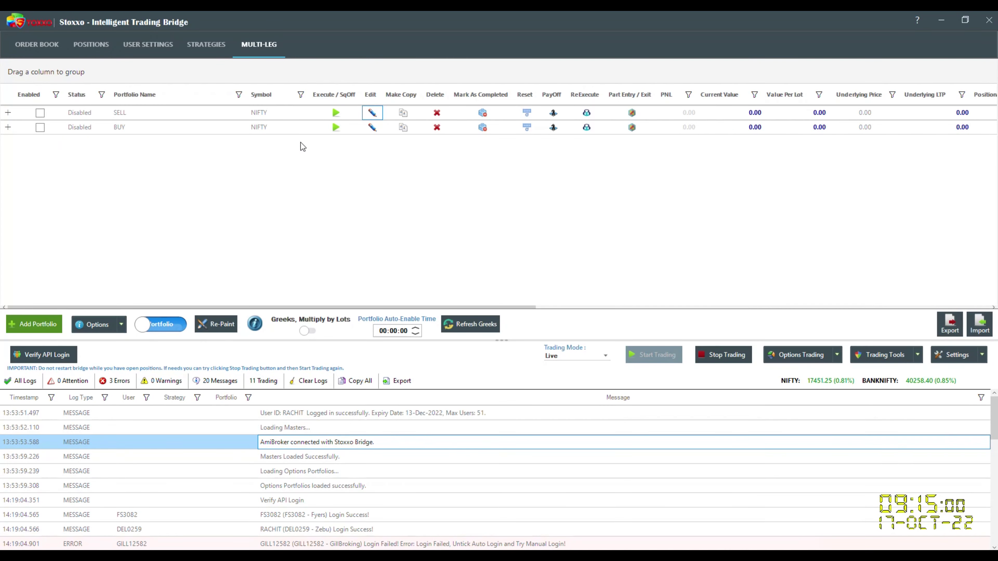
{"action": "left_click", "coordinate": [204, 43]}
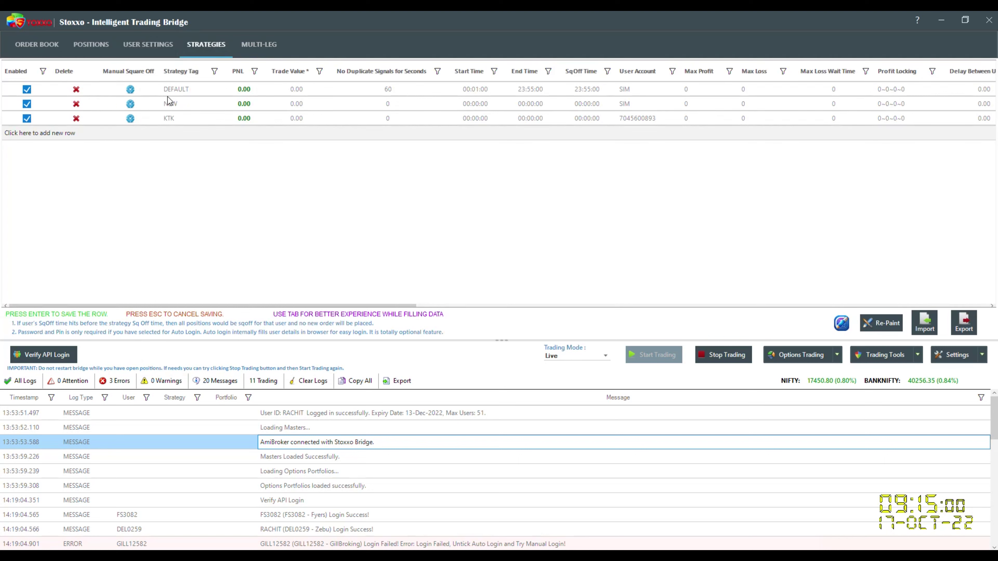
{"action": "left_click", "coordinate": [169, 88]}
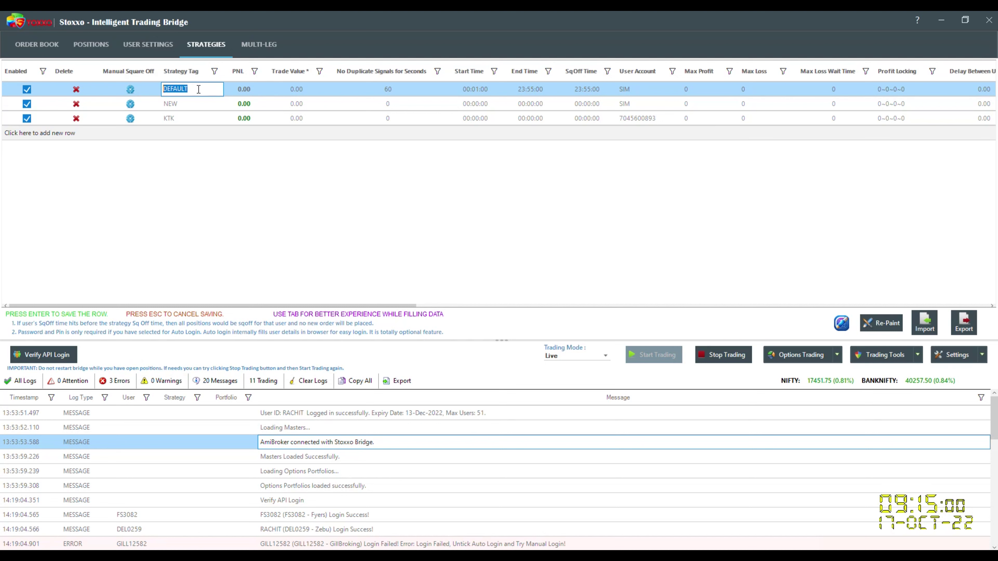
- Examine the DEFAULT strategy's Max Profit, Max Loss and Strategy Tag fields
{"action": "left_click", "coordinate": [698, 92]}
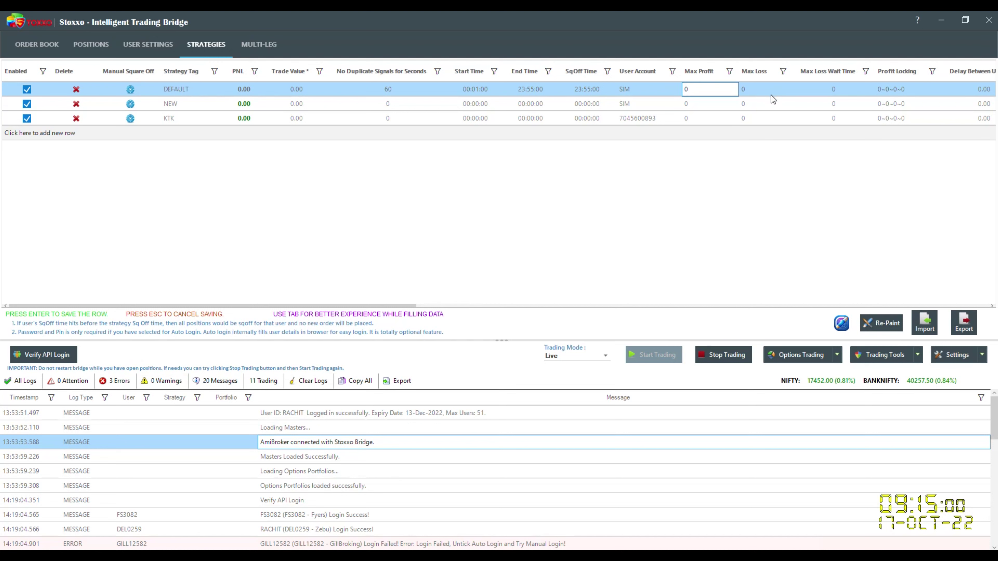
{"action": "left_click", "coordinate": [771, 95]}
{"action": "left_click", "coordinate": [696, 83]}
{"action": "left_click", "coordinate": [186, 90]}
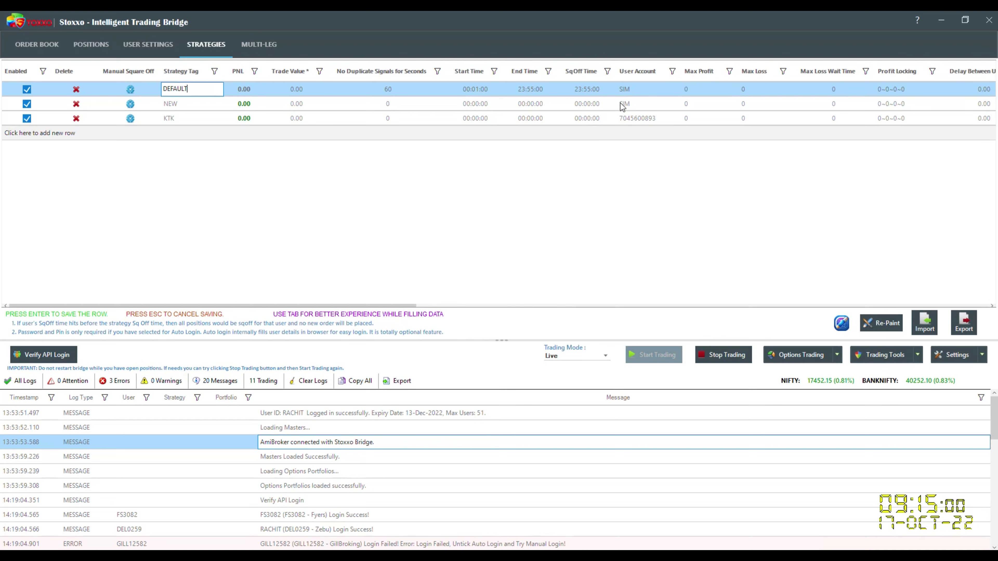
- In the DEFAULT strategy's user selection, tick the Zebu and Fyers accounts, clear both again, and apply with only SIM selected
{"action": "left_click", "coordinate": [635, 93]}
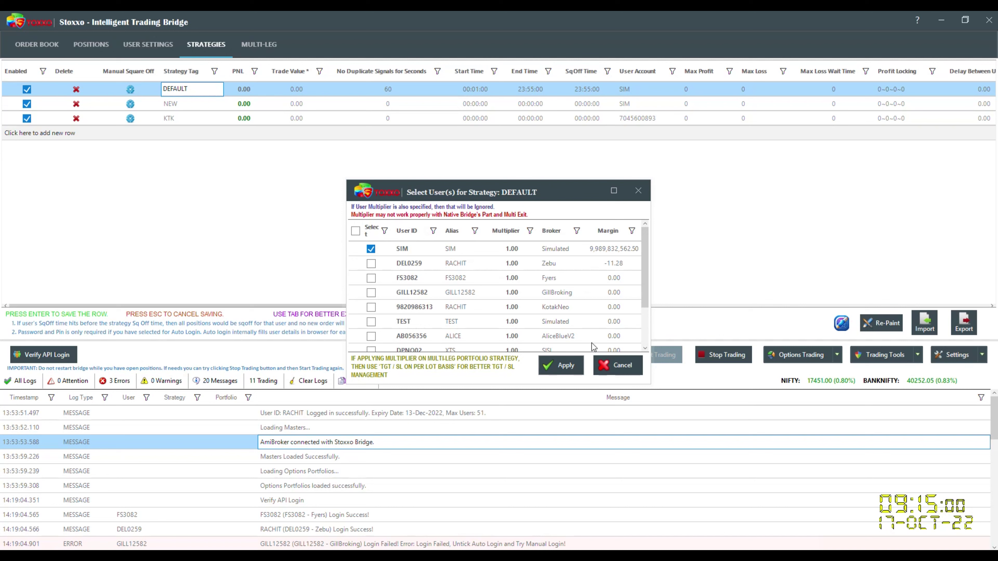
{"action": "left_click", "coordinate": [371, 264]}
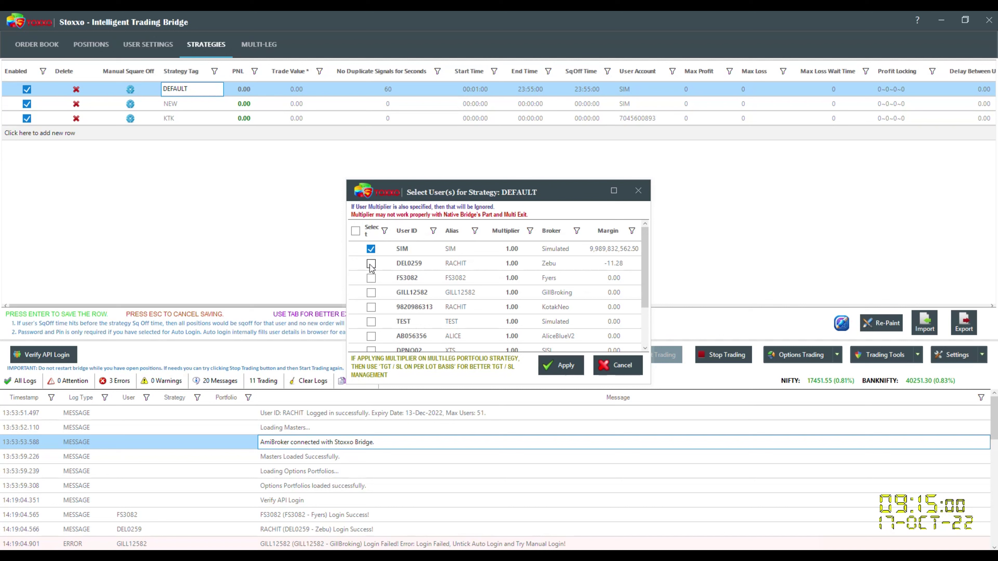
{"action": "left_click", "coordinate": [373, 277]}
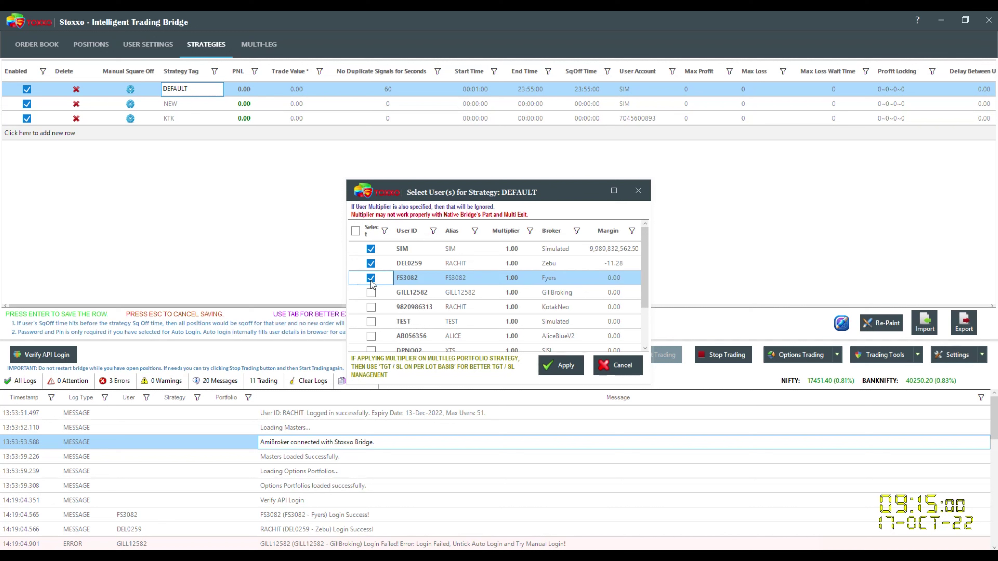
{"action": "left_click", "coordinate": [370, 279]}
{"action": "left_click", "coordinate": [371, 263]}
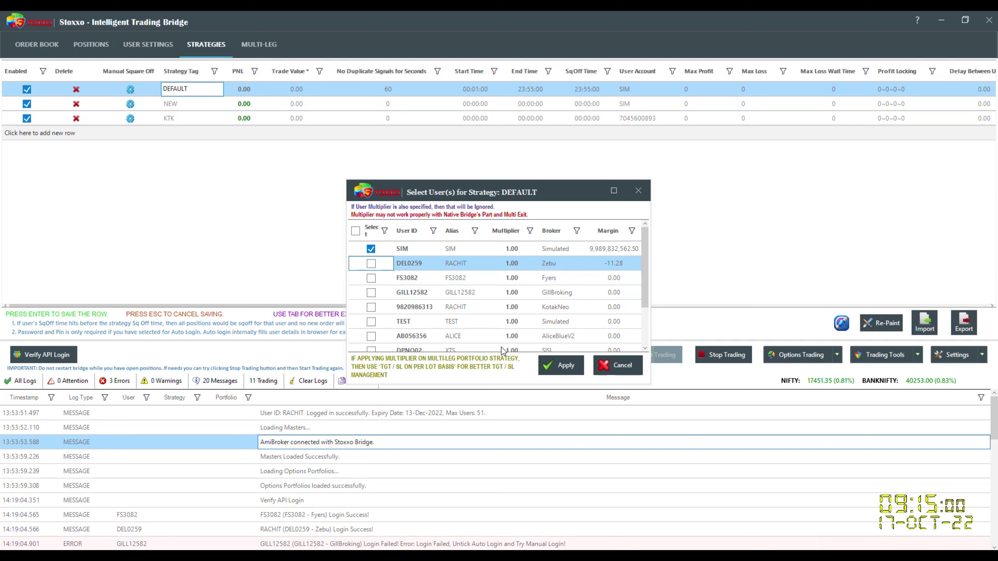
{"action": "left_click", "coordinate": [559, 364]}
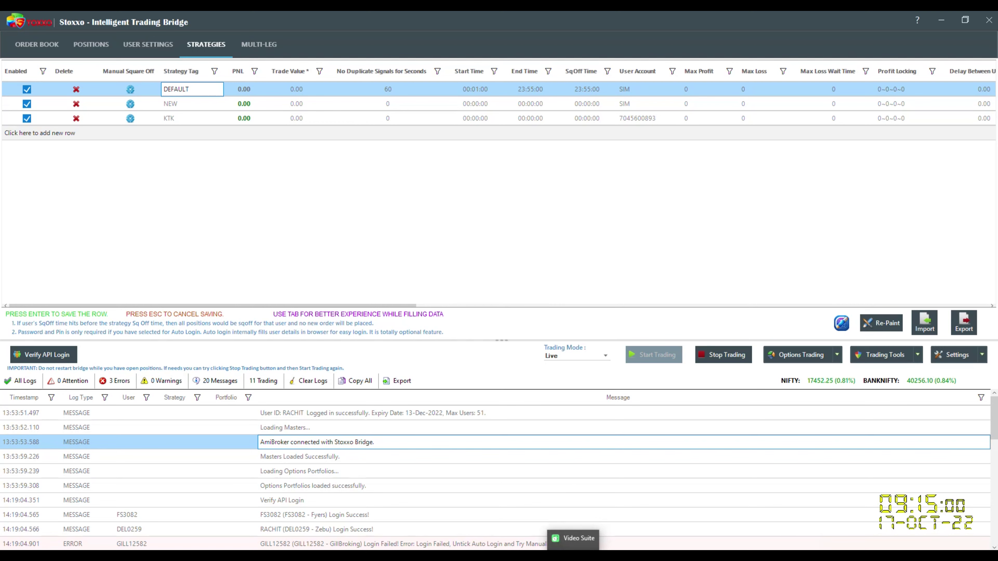
- Switch back to AmiBroker and set the Product Type in the Multi-Leg Settings to MIS
{"action": "left_click", "coordinate": [483, 495]}
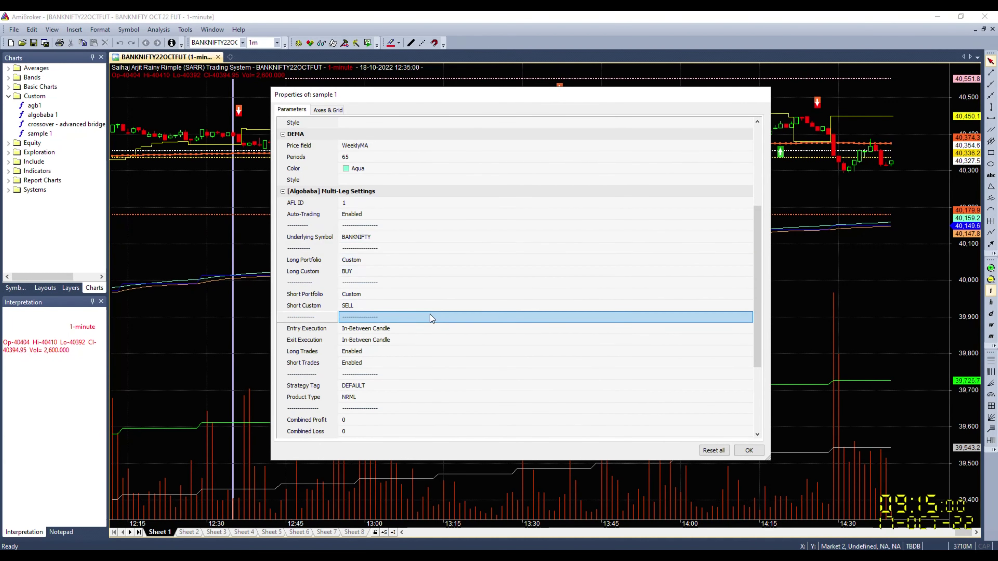
{"action": "scroll", "coordinate": [430, 319], "scroll_direction": "down", "scroll_amount": 2}
{"action": "left_click", "coordinate": [362, 351]}
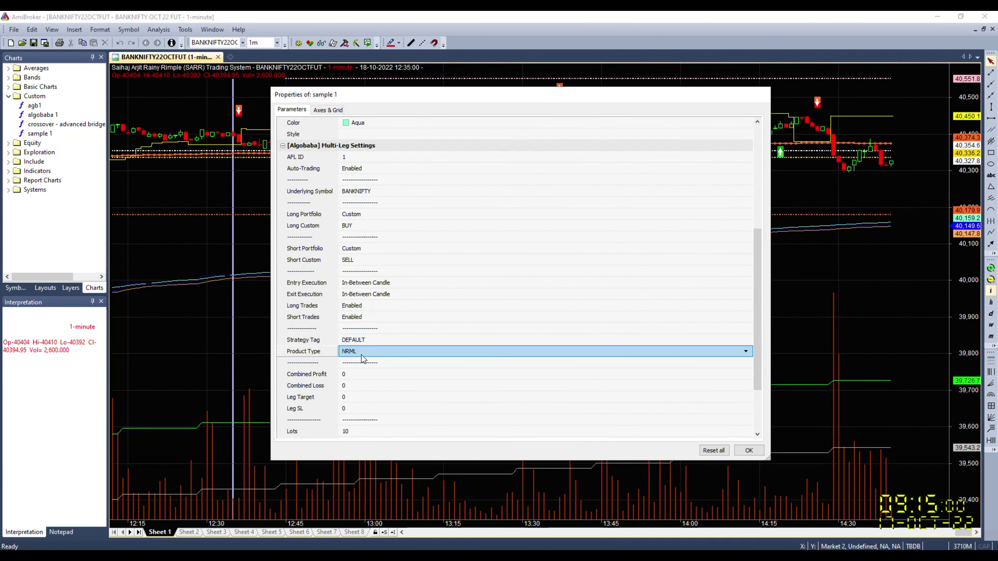
{"action": "left_click", "coordinate": [361, 354]}
{"action": "left_click", "coordinate": [358, 363]}
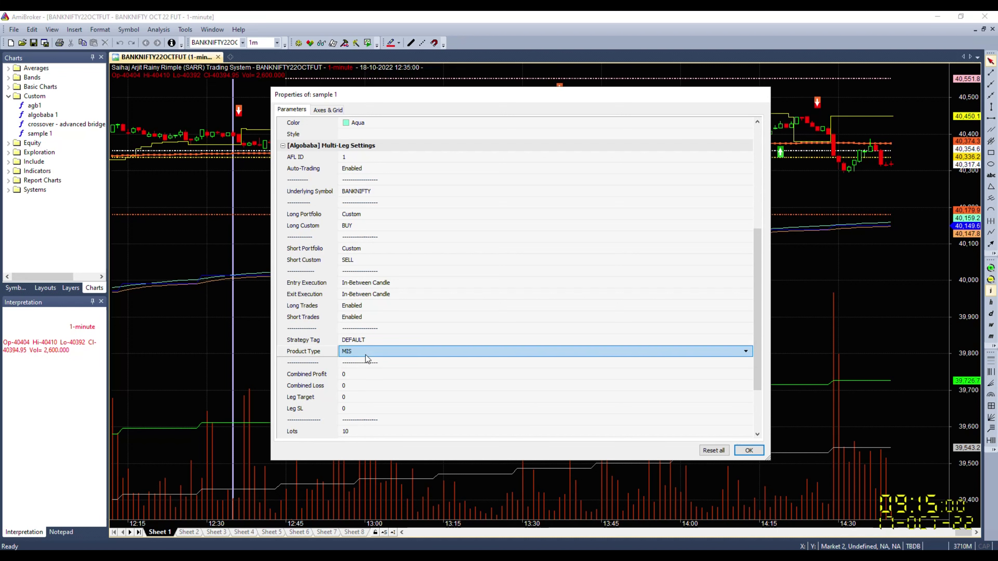
- Review the profit, loss, lots and trade time settings, and apply the sample 1 parameters
{"action": "scroll", "coordinate": [362, 354], "scroll_direction": "down", "scroll_amount": 2}
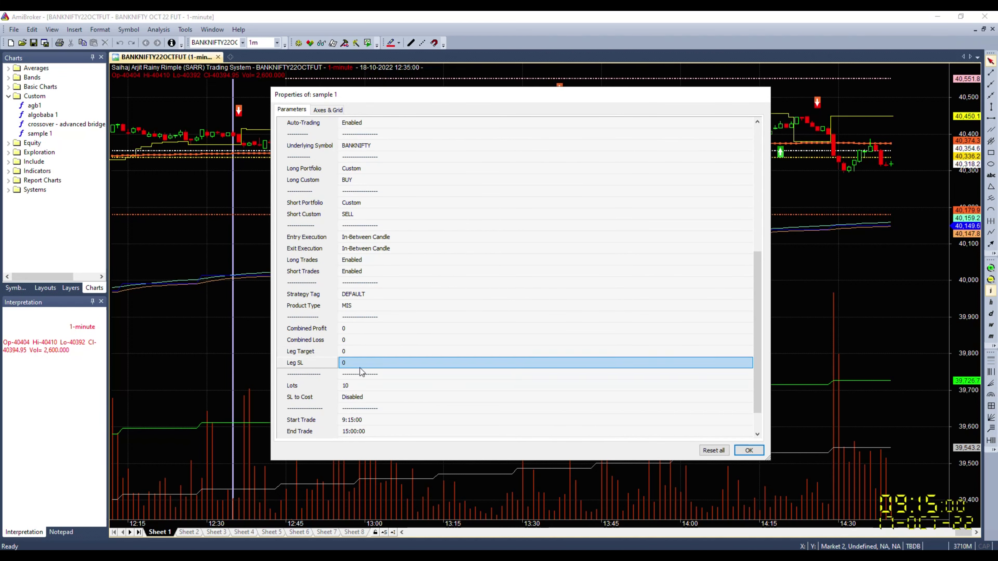
{"action": "left_click", "coordinate": [357, 385]}
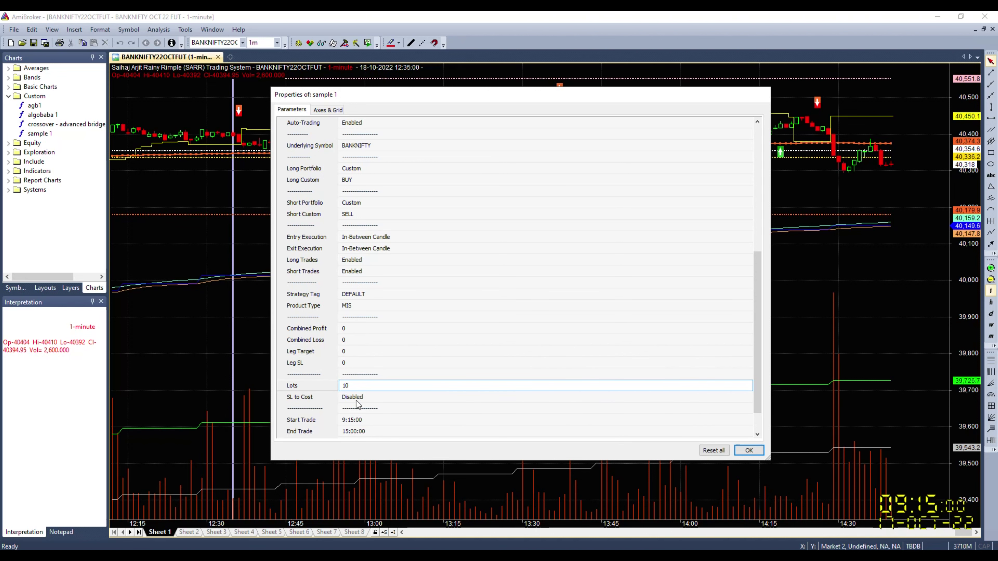
{"action": "scroll", "coordinate": [359, 403], "scroll_direction": "down", "scroll_amount": 1}
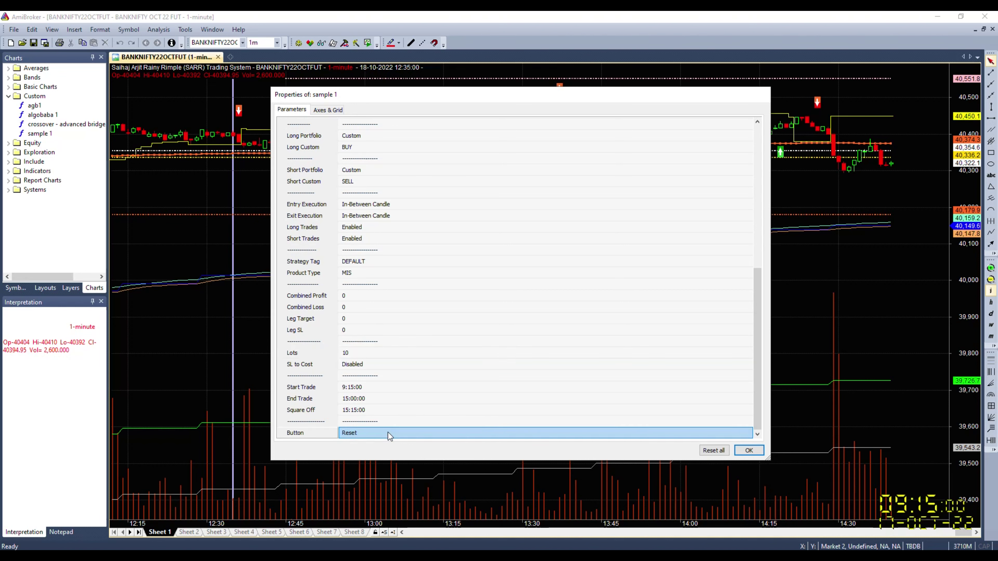
{"action": "scroll", "coordinate": [424, 383], "scroll_direction": "up", "scroll_amount": 2}
{"action": "scroll", "coordinate": [424, 377], "scroll_direction": "up", "scroll_amount": 1}
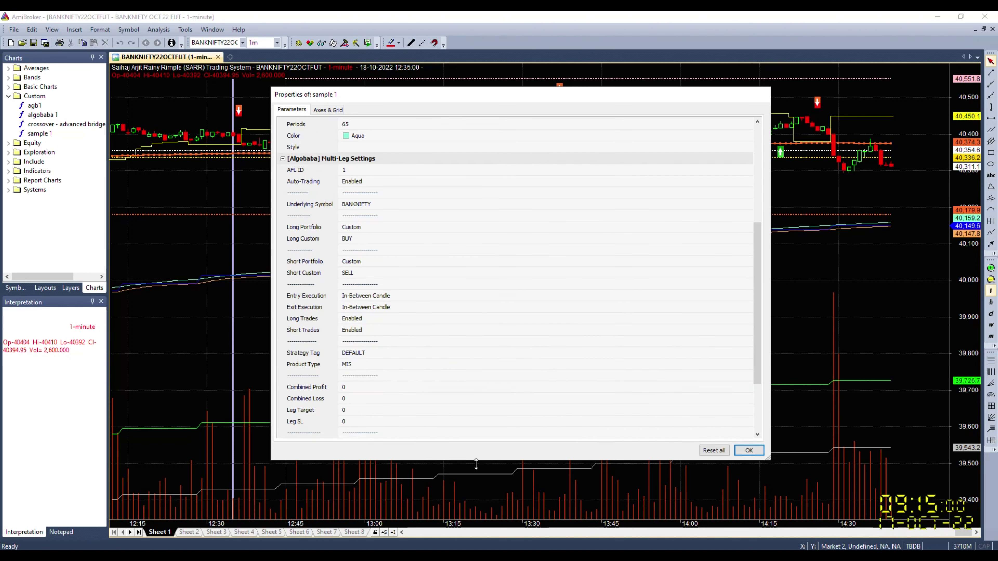
{"action": "left_click", "coordinate": [748, 450]}
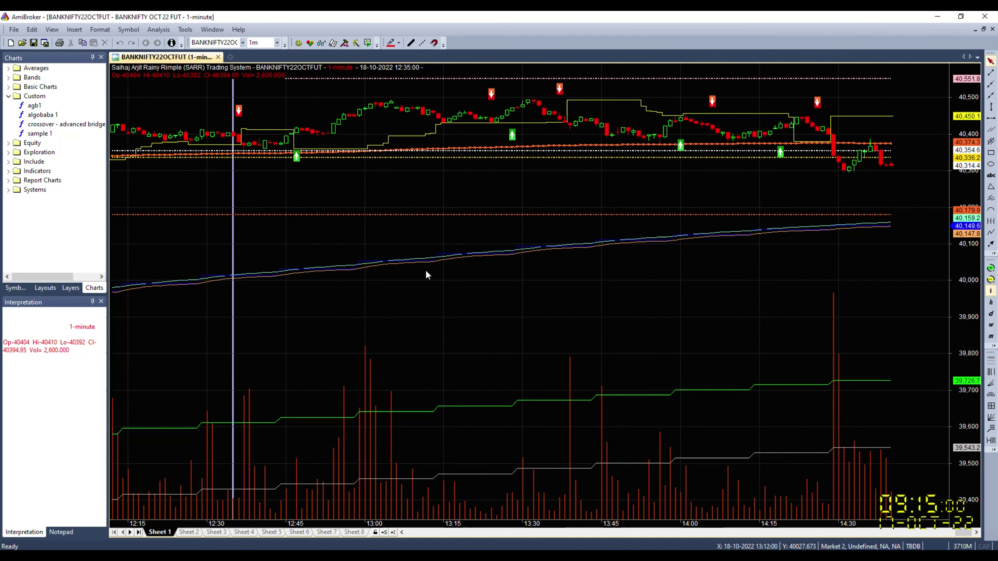
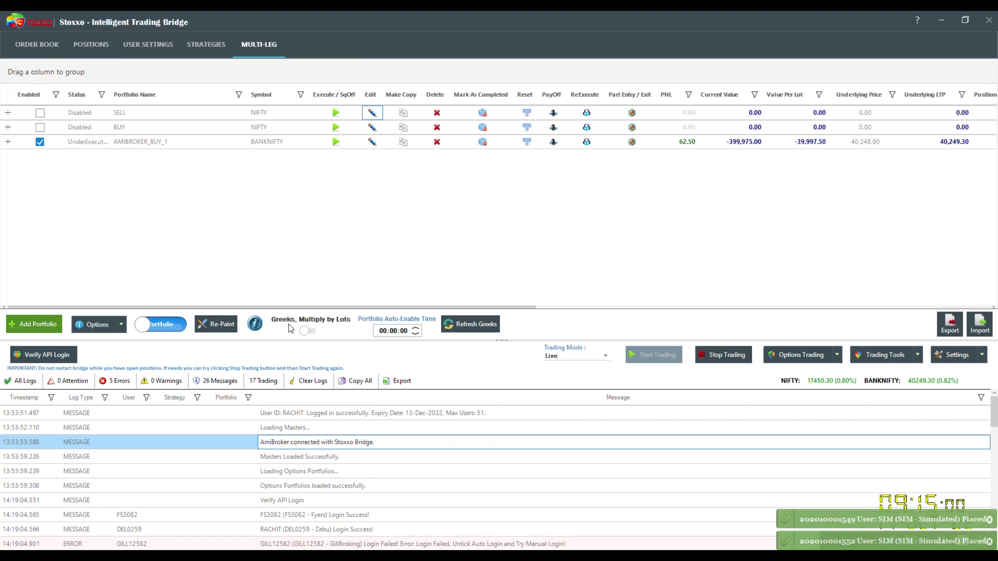
- In Stoxxo, expand AMIBROKER_BUY_1 down to its user-level executed legs to examine them, and collapse it
{"action": "left_click", "coordinate": [10, 144]}
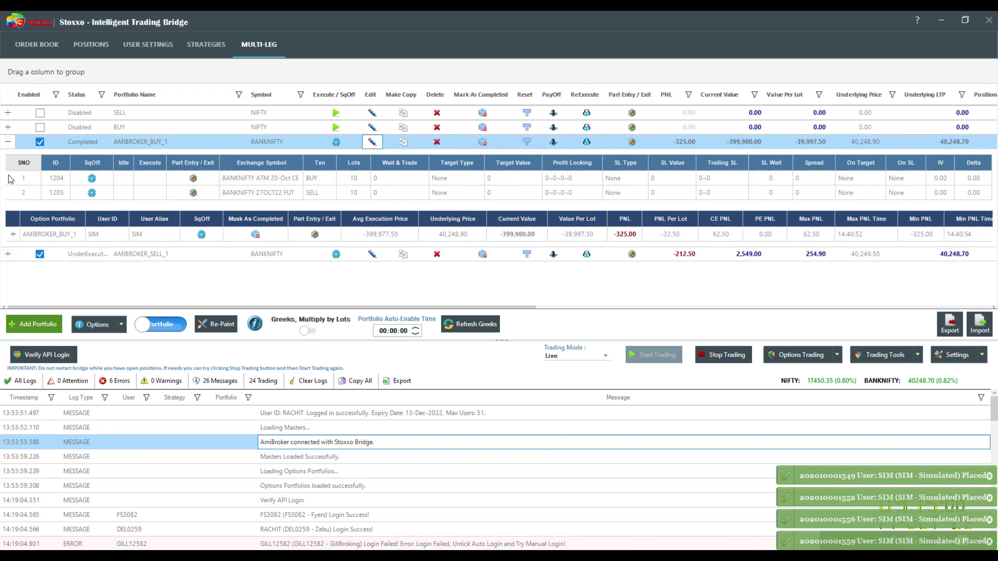
{"action": "left_click", "coordinate": [13, 234]}
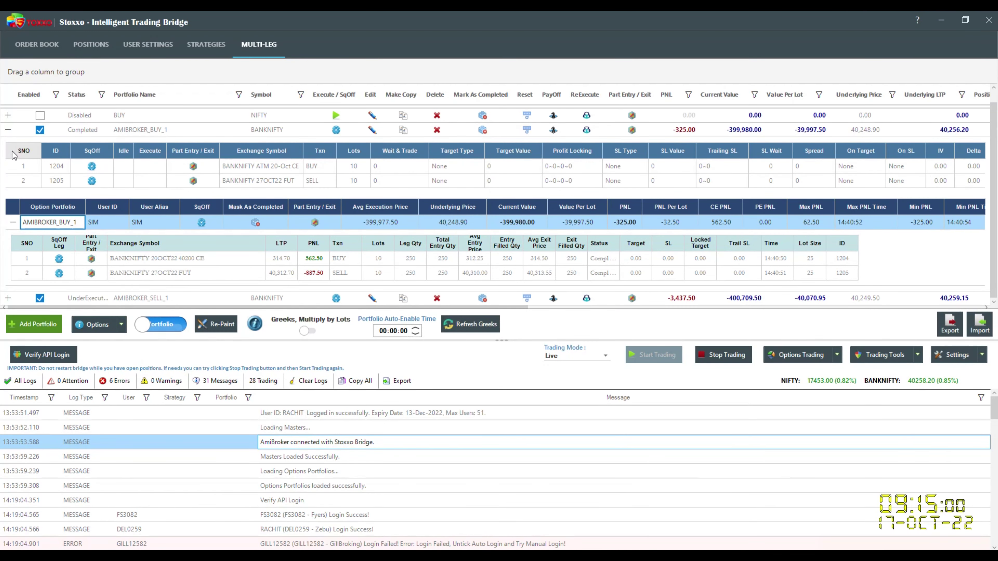
{"action": "left_click", "coordinate": [7, 129]}
- Expand AMIBROKER_SELL_1 down to its user-level executed legs to examine the PE and futures legs, and collapse it
{"action": "left_click", "coordinate": [7, 156]}
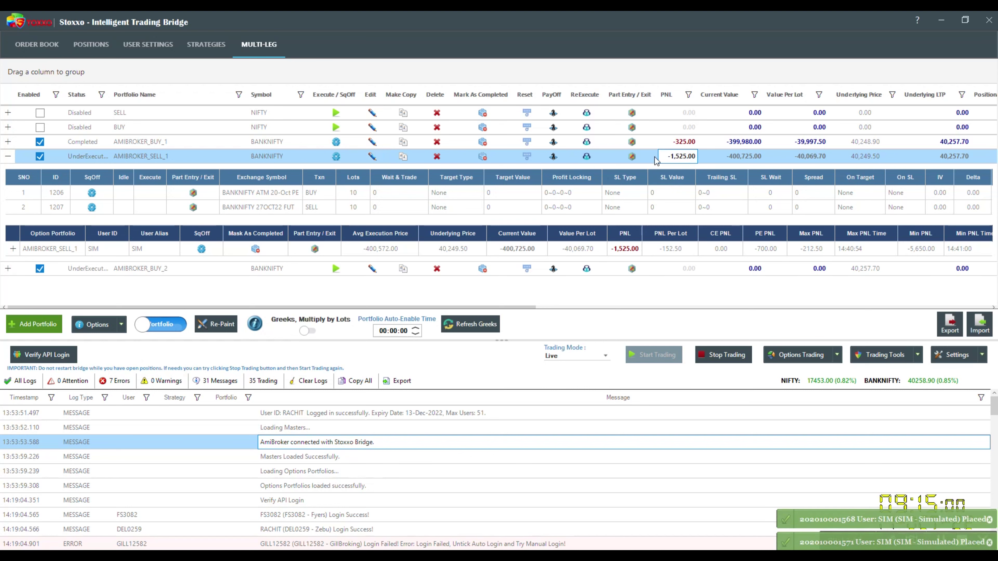
{"action": "left_click", "coordinate": [14, 249]}
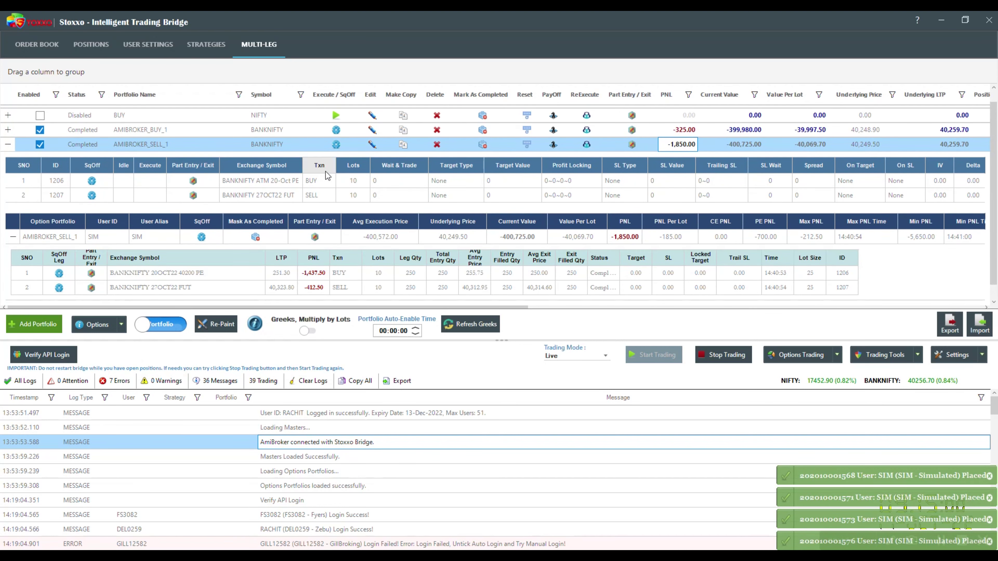
{"action": "left_click", "coordinate": [161, 277]}
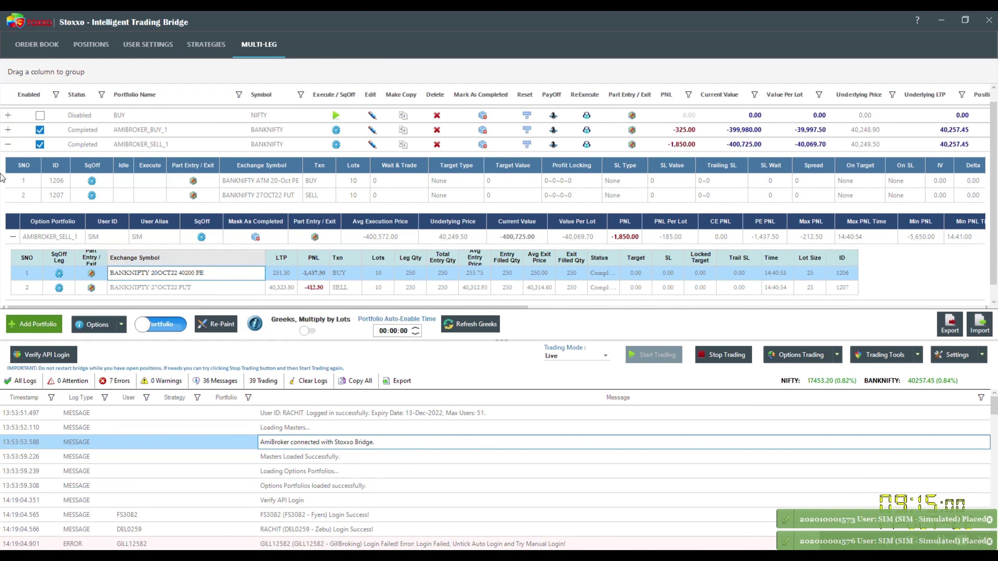
{"action": "left_click", "coordinate": [8, 145]}
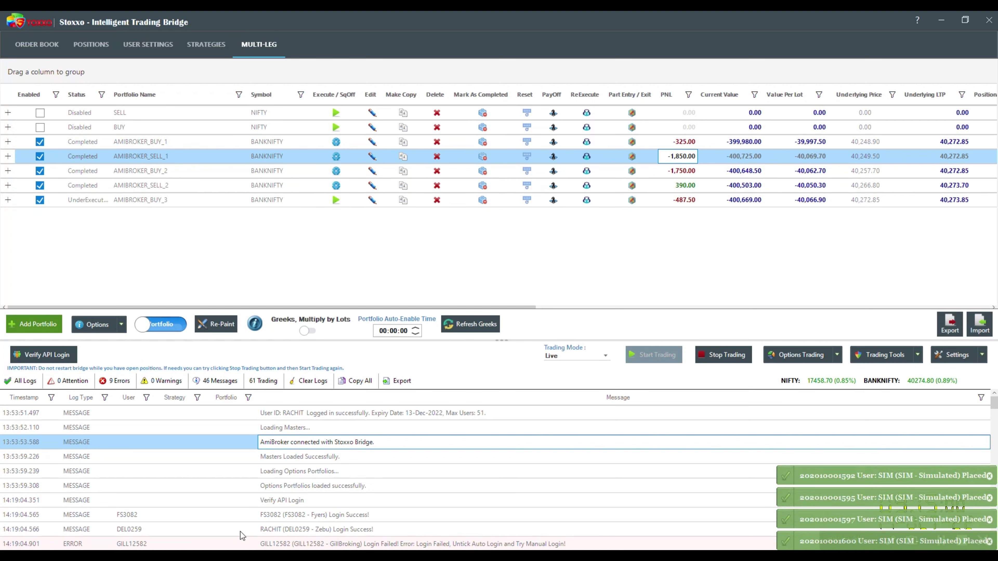
- Switch to AmiBroker and end the bar replay by closing its dialog
{"action": "key", "text": "alt+Tab"}
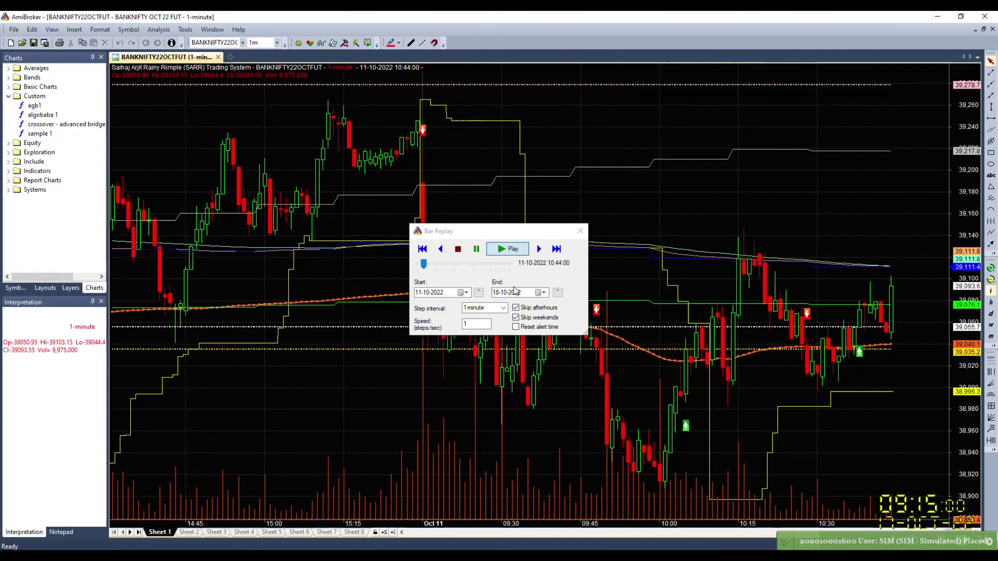
{"action": "left_click", "coordinate": [580, 232]}
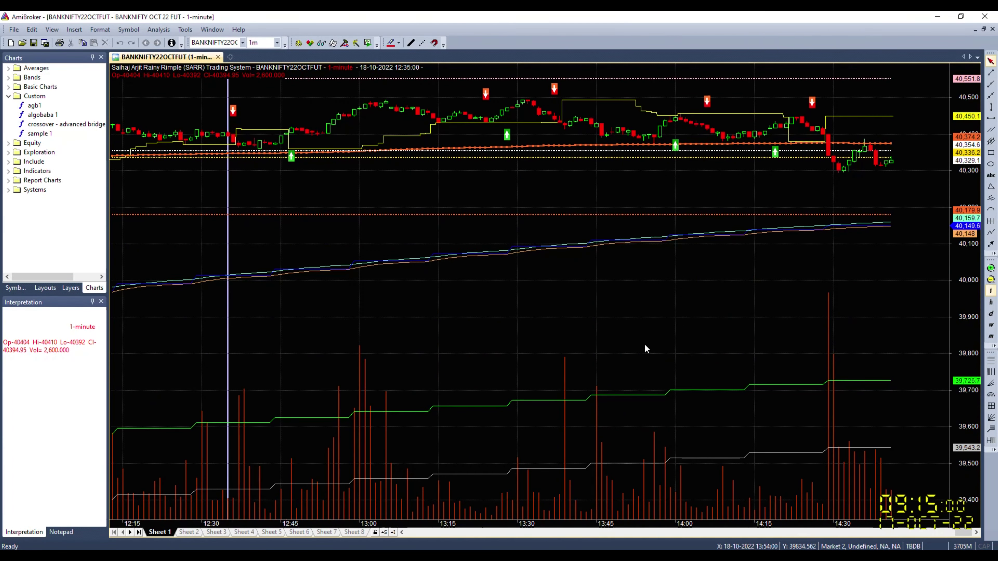
{"action": "mouse_move", "coordinate": [687, 339]}
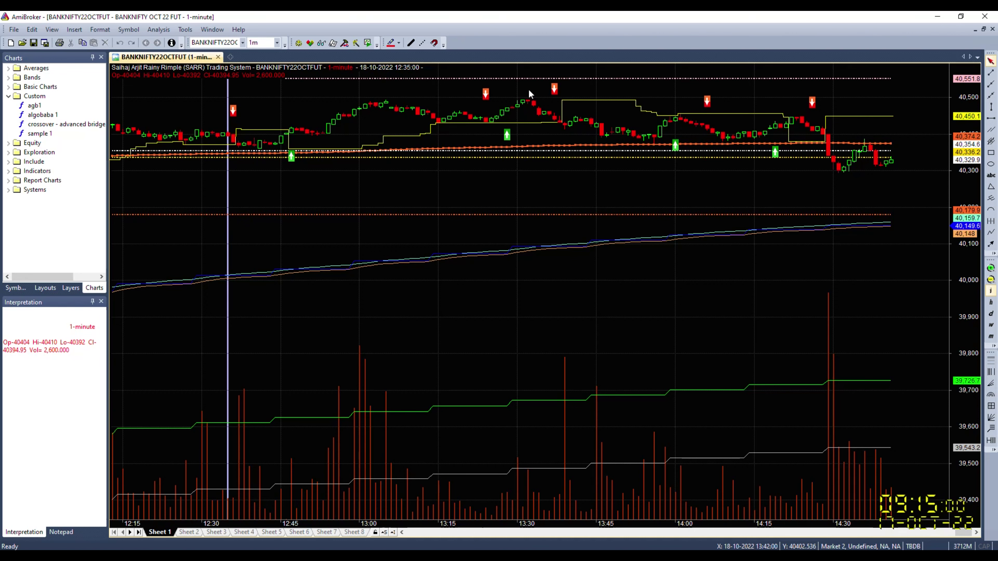
- Open the sample 1 parameters and review the Multi-Leg Settings, including the portfolio, execution and trade options
{"action": "right_click", "coordinate": [455, 185]}
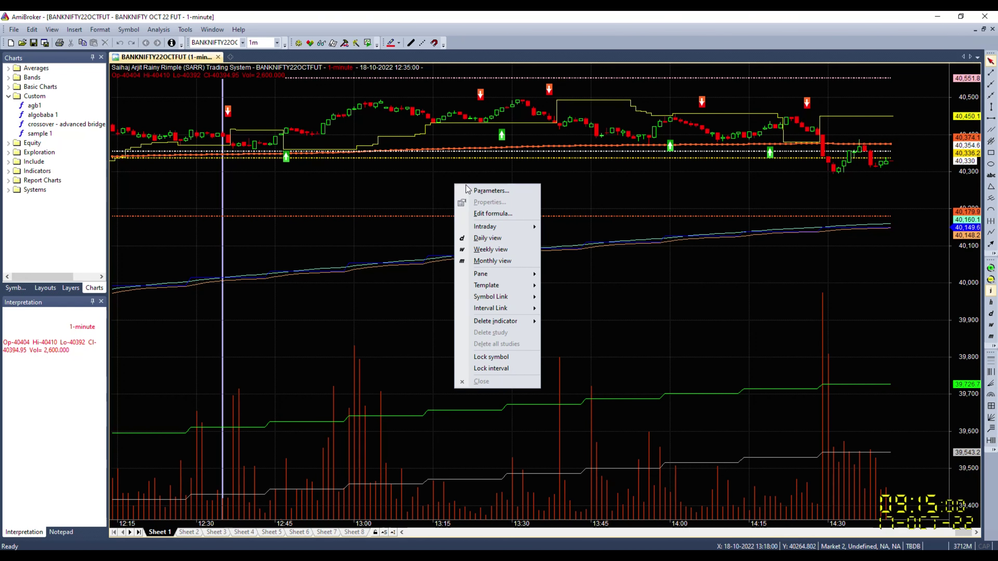
{"action": "left_click", "coordinate": [476, 190]}
{"action": "left_click", "coordinate": [432, 225]}
{"action": "left_click", "coordinate": [430, 261]}
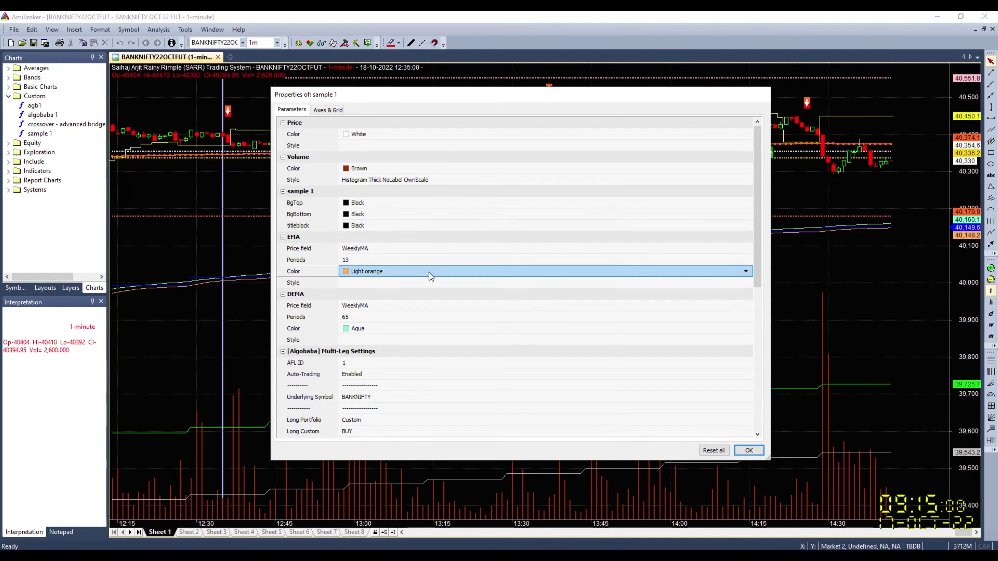
{"action": "scroll", "coordinate": [430, 279], "scroll_direction": "down", "scroll_amount": 4}
{"action": "scroll", "coordinate": [361, 281], "scroll_direction": "down", "scroll_amount": 2}
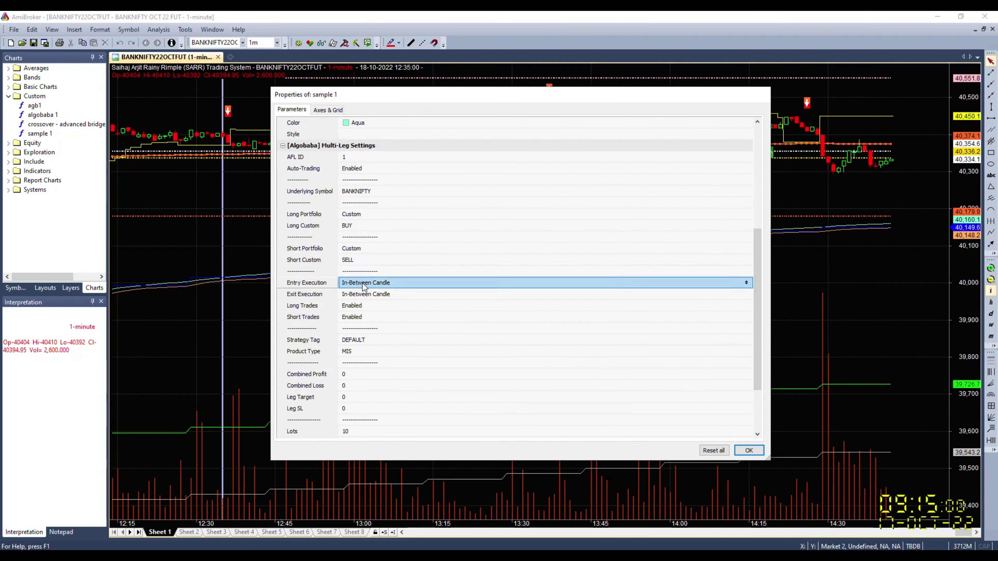
{"action": "scroll", "coordinate": [350, 338], "scroll_direction": "down", "scroll_amount": 3}
{"action": "left_click", "coordinate": [352, 353]}
{"action": "left_click", "coordinate": [354, 363]}
{"action": "scroll", "coordinate": [366, 334], "scroll_direction": "up", "scroll_amount": 2}
{"action": "left_click", "coordinate": [379, 297]}
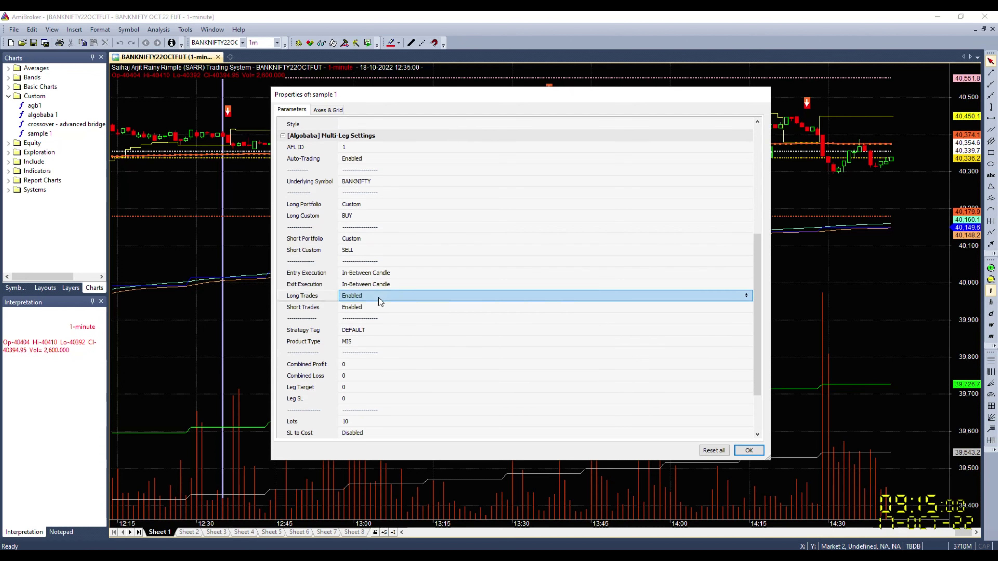
- Clear the Long Custom and Short Custom portfolio names in the Multi-Leg Settings
{"action": "left_click", "coordinate": [369, 213]}
{"action": "left_click", "coordinate": [368, 214]}
{"action": "double_click", "coordinate": [368, 214]}
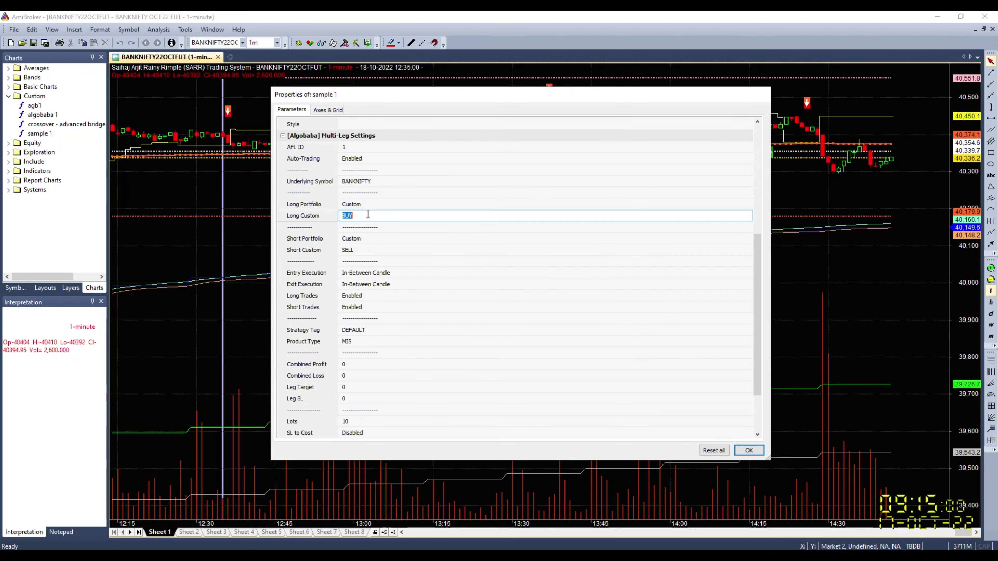
{"action": "left_click", "coordinate": [357, 250]}
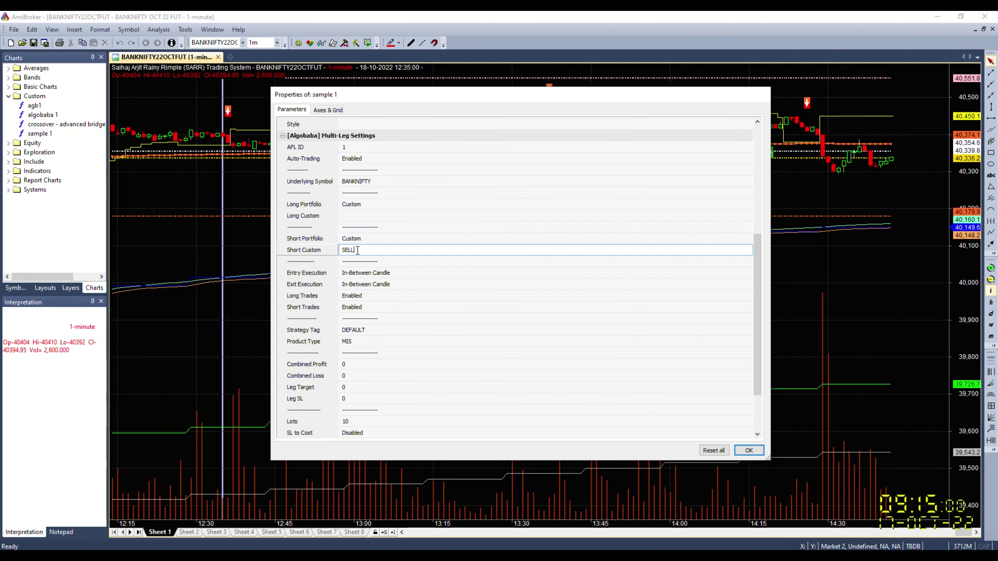
- Set the Long Portfolio to BullCallSpread and the Short Portfolio to BearPutSpread, and apply the sample 1 parameters
{"action": "left_click", "coordinate": [351, 206]}
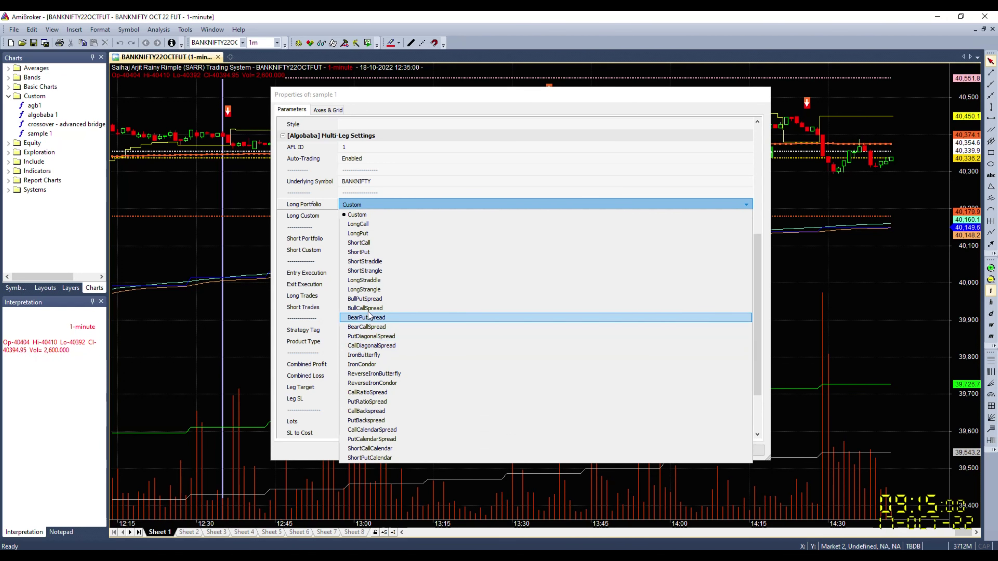
{"action": "left_click", "coordinate": [377, 309]}
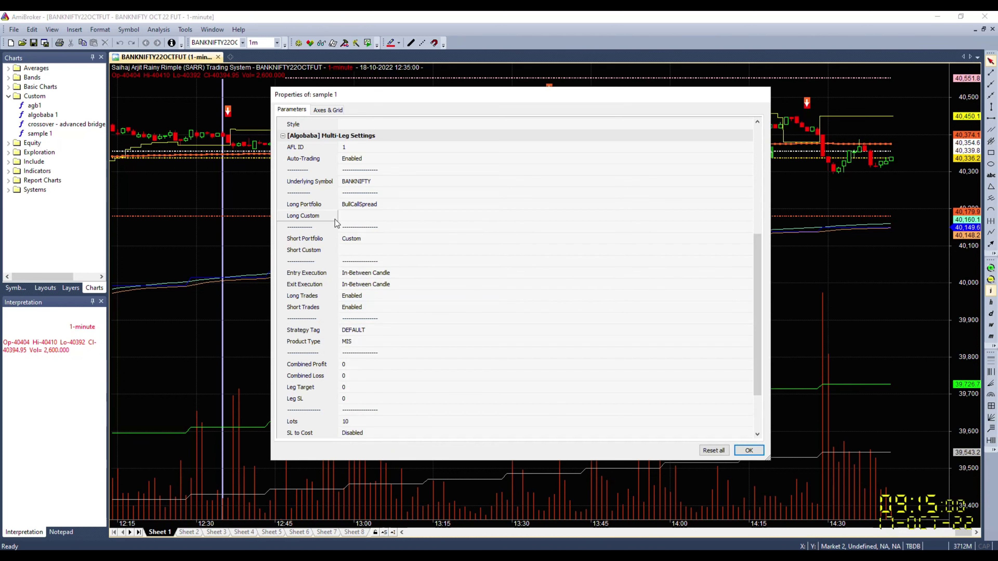
{"action": "left_click", "coordinate": [346, 240]}
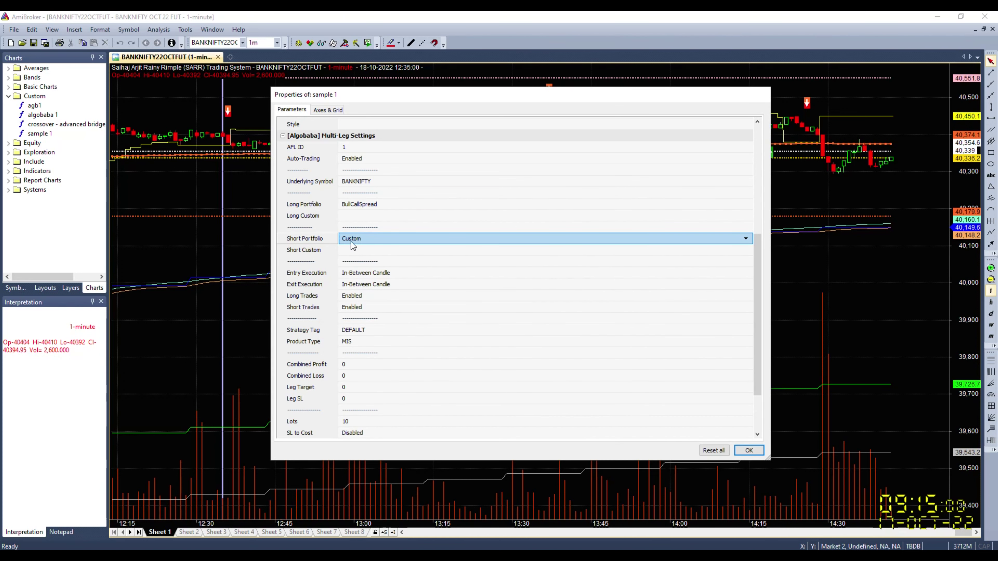
{"action": "left_click", "coordinate": [351, 241]}
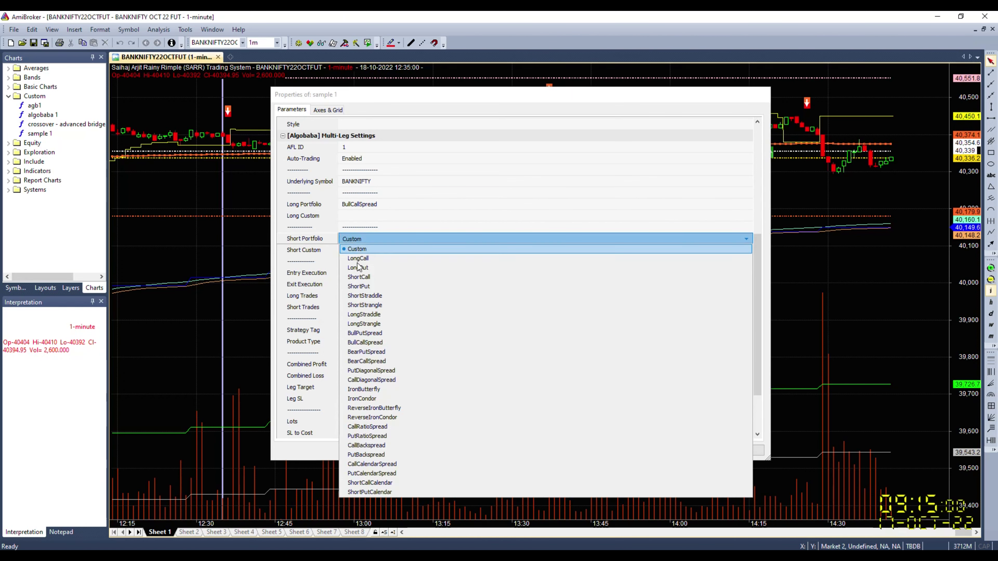
{"action": "left_click", "coordinate": [379, 353]}
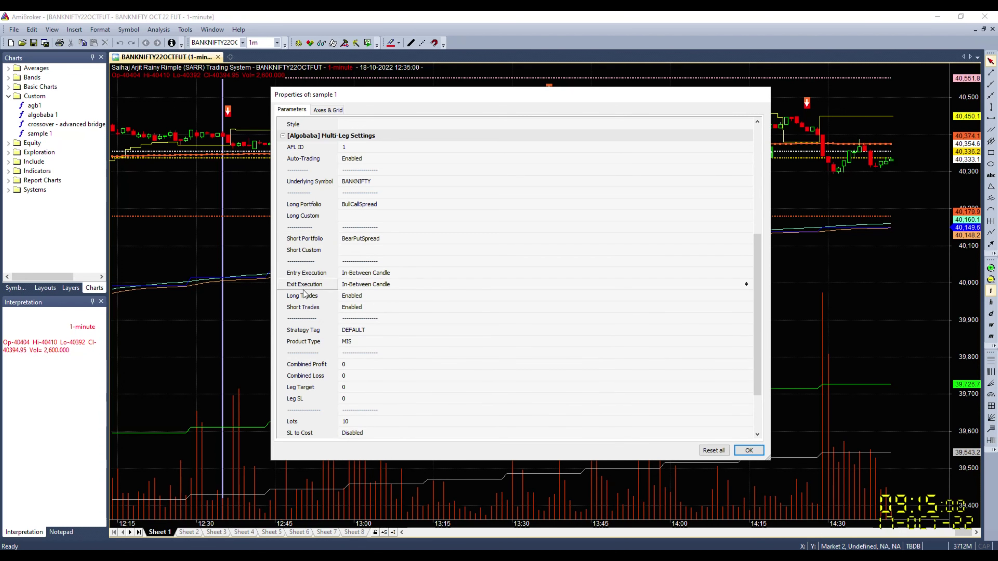
{"action": "left_click", "coordinate": [366, 238]}
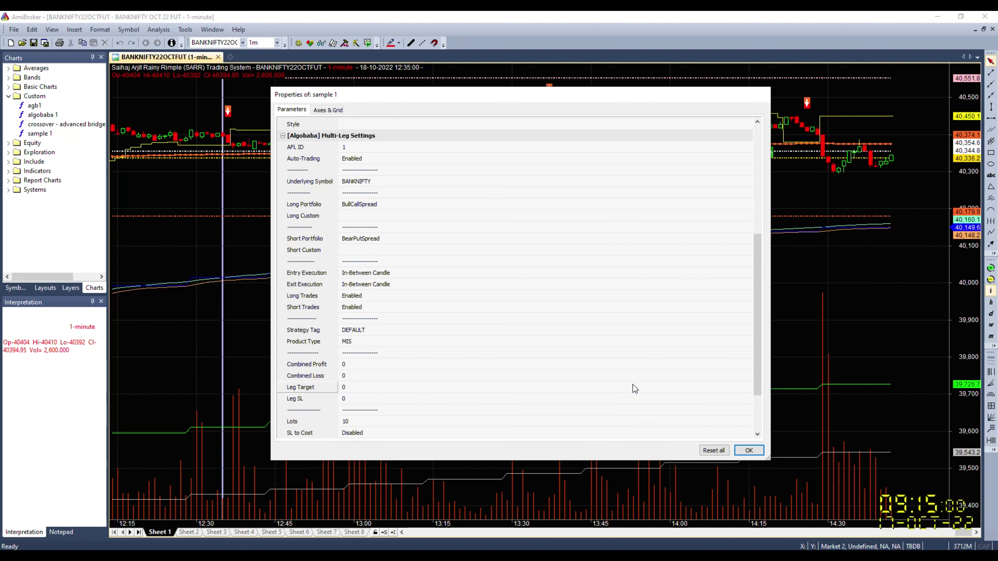
{"action": "left_click", "coordinate": [757, 451]}
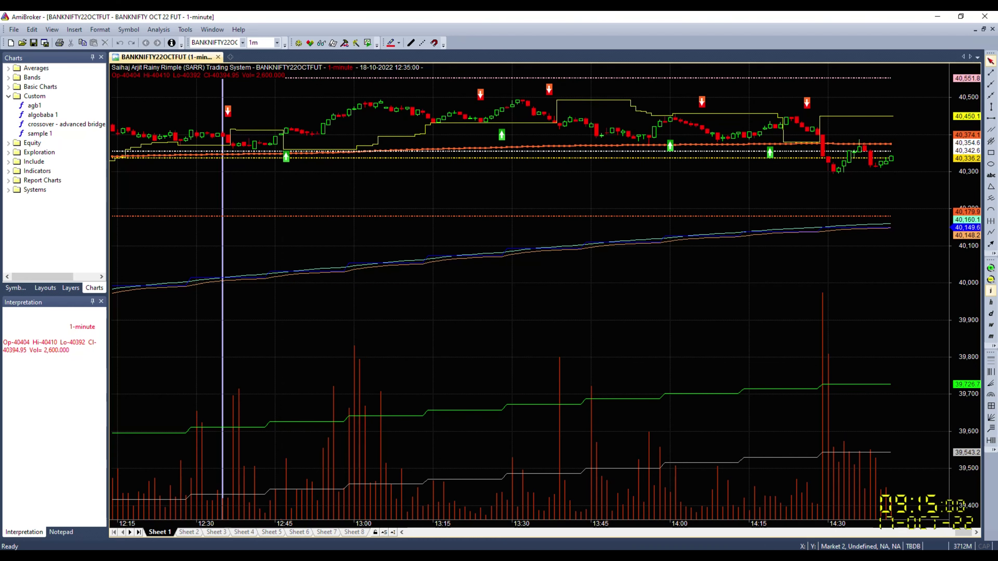
- Switch to Stoxxo and delete the SELL portfolio and the completed AMIBROKER portfolios, keeping BUY and AMIBROKER_BUY_3
{"action": "key", "text": "alt+Tab"}
{"action": "left_click", "coordinate": [436, 114]}
{"action": "key", "text": "Return"}
{"action": "left_click", "coordinate": [438, 132]}
{"action": "key", "text": "Return"}
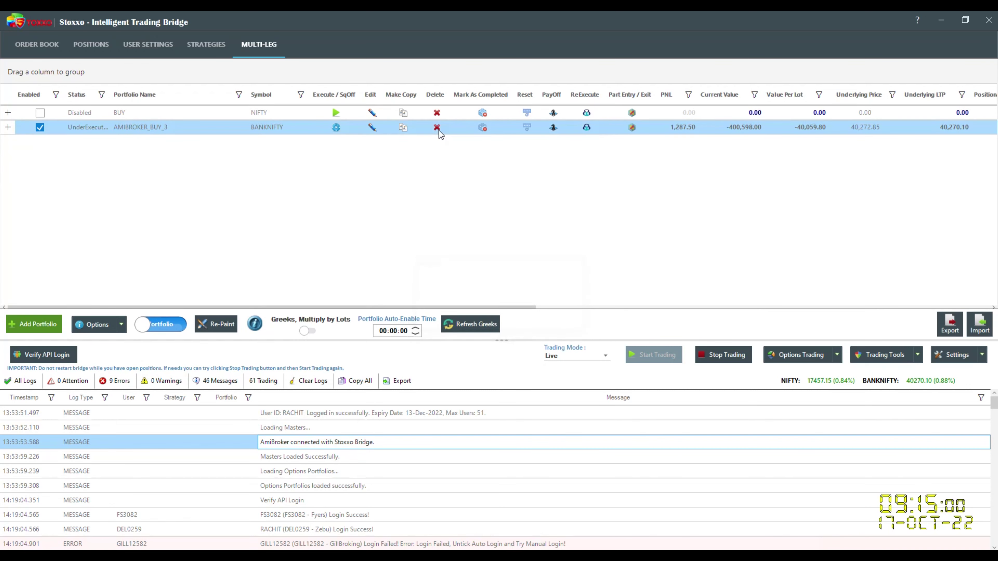
- Reset AMIBROKER_BUY_3 and delete it together with the BUY portfolio
{"action": "left_click", "coordinate": [439, 130]}
{"action": "left_click", "coordinate": [527, 127]}
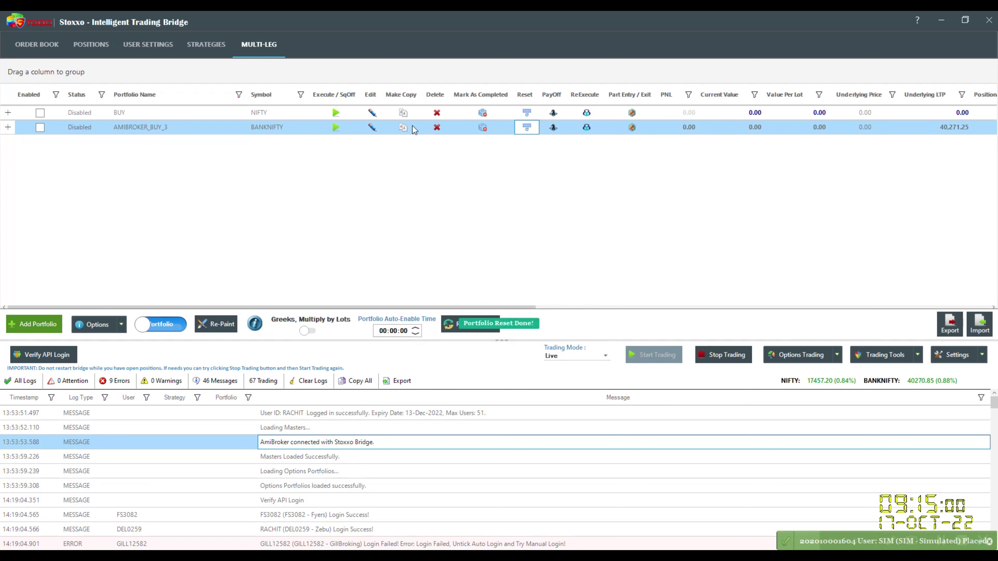
{"action": "left_click", "coordinate": [437, 127]}
{"action": "left_click", "coordinate": [437, 113]}
{"action": "key", "text": "Return"}
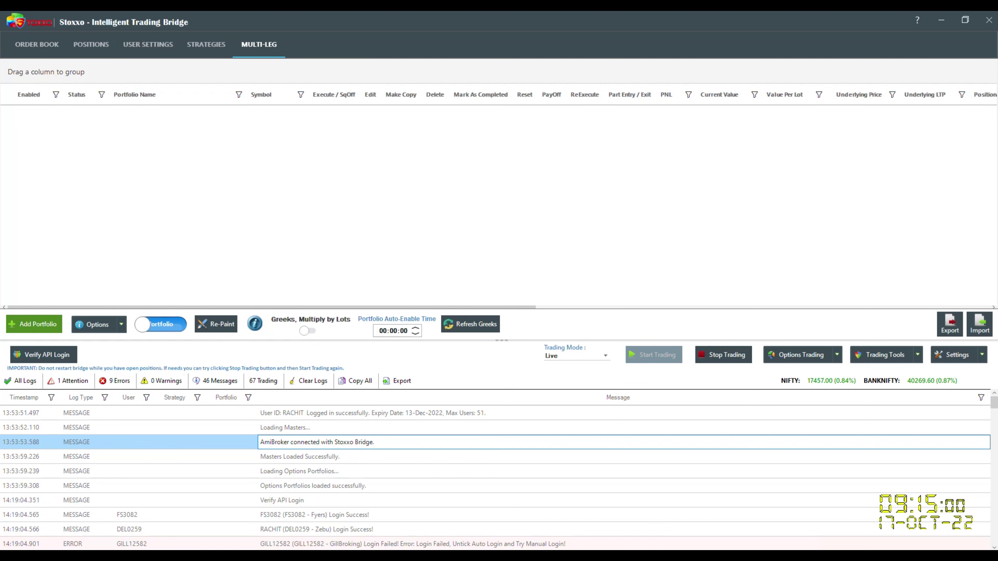
- Switch back to AmiBroker and check the Long Portfolio and Short Portfolio settings in the sample 1 parameters
{"action": "key", "text": "alt+Tab"}
{"action": "right_click", "coordinate": [478, 169]}
{"action": "left_click", "coordinate": [492, 179]}
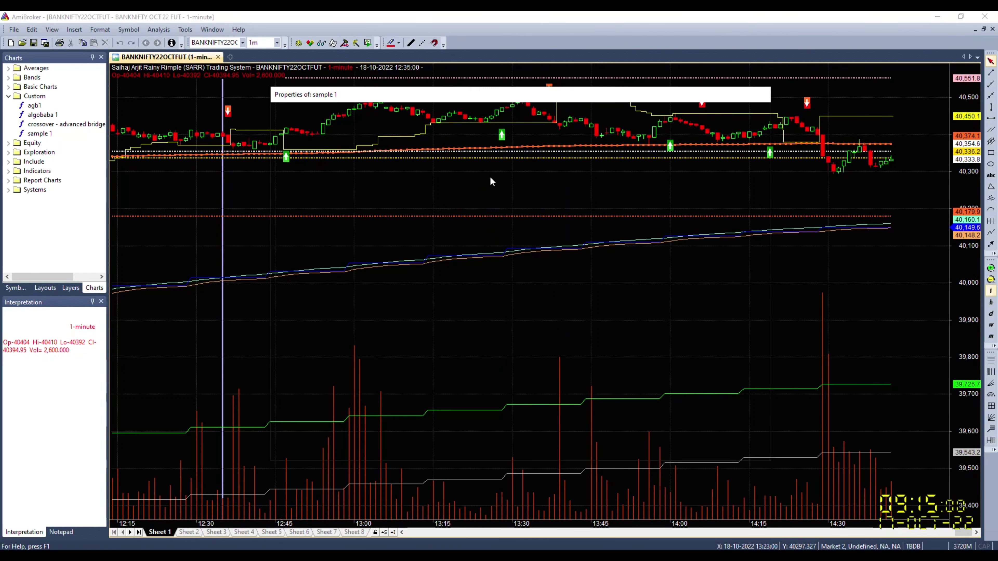
{"action": "scroll", "coordinate": [484, 329], "scroll_direction": "down", "scroll_amount": 1}
{"action": "left_click", "coordinate": [373, 351]}
{"action": "left_click", "coordinate": [373, 360]}
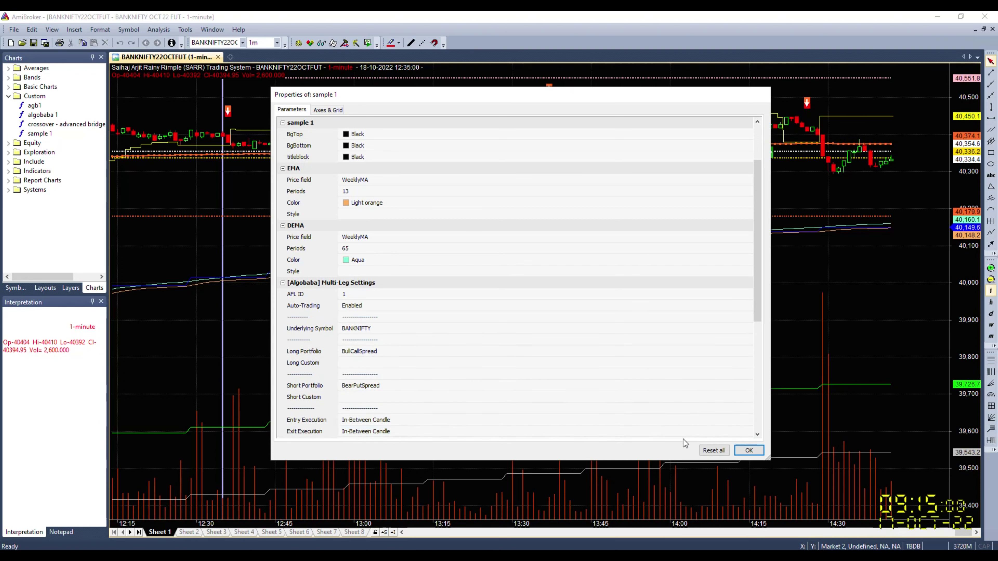
{"action": "left_click", "coordinate": [749, 451]}
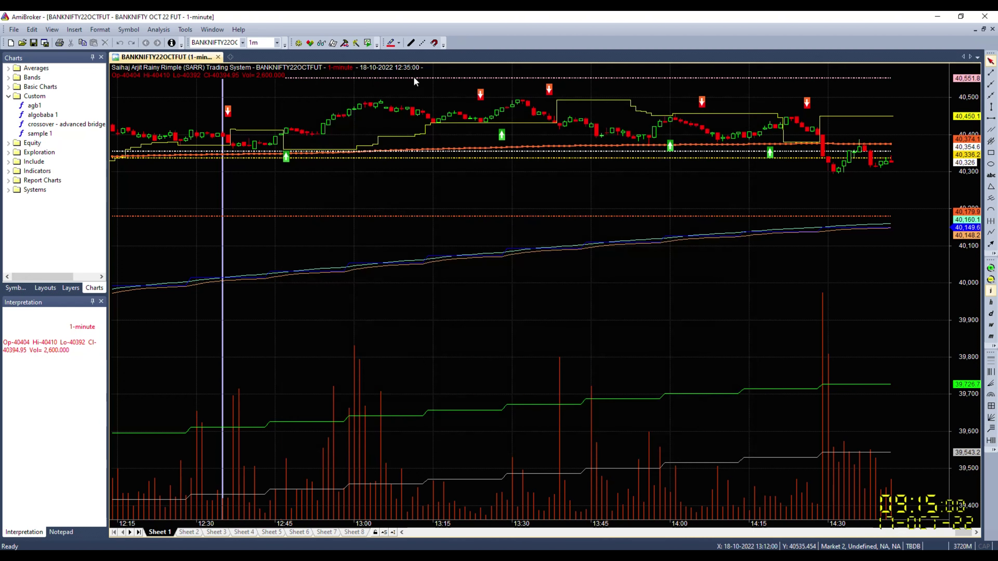
- Start a bar replay of the chart and set its speed to 2 steps per second
{"action": "left_click", "coordinate": [367, 43]}
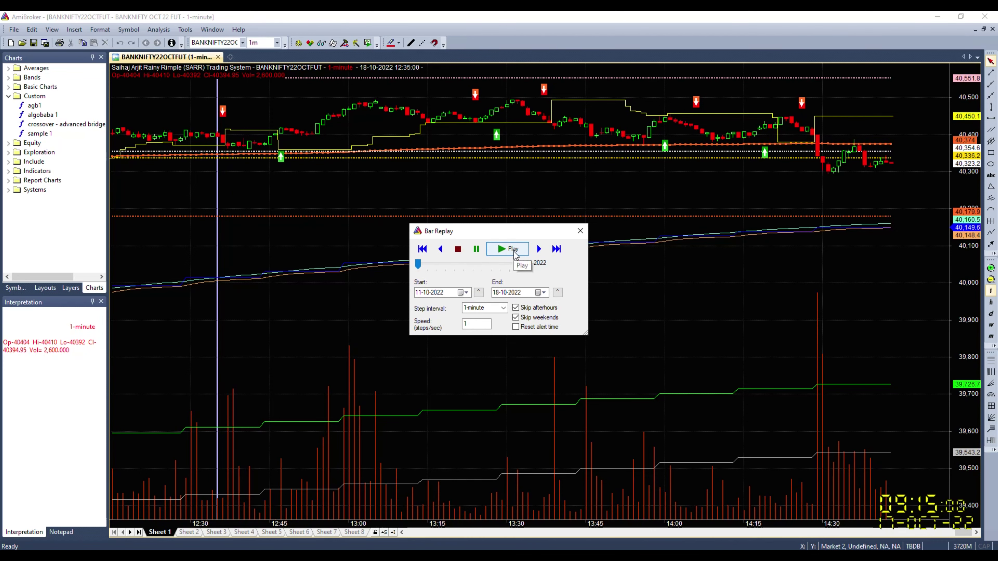
{"action": "left_click", "coordinate": [515, 256]}
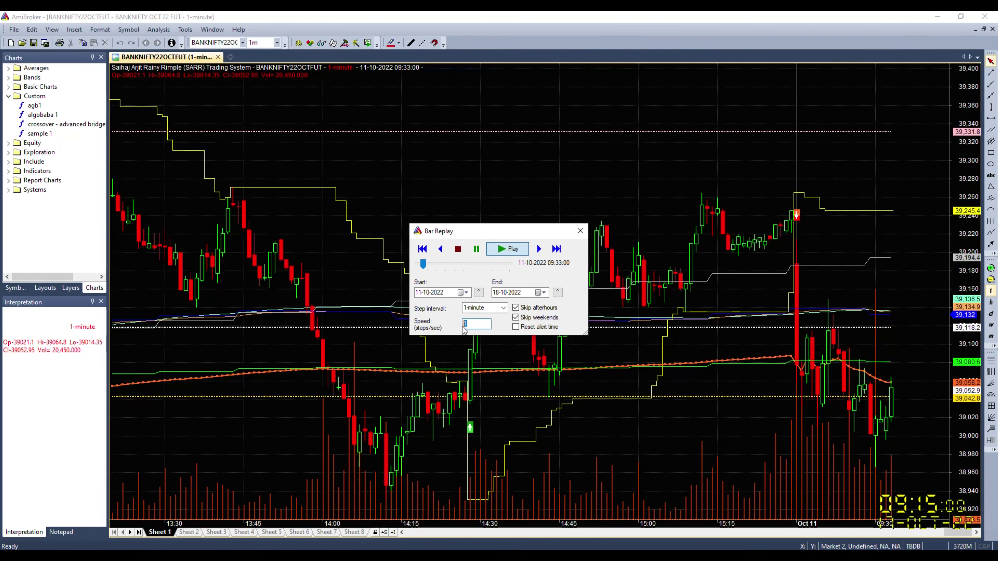
{"action": "type", "text": "2"}
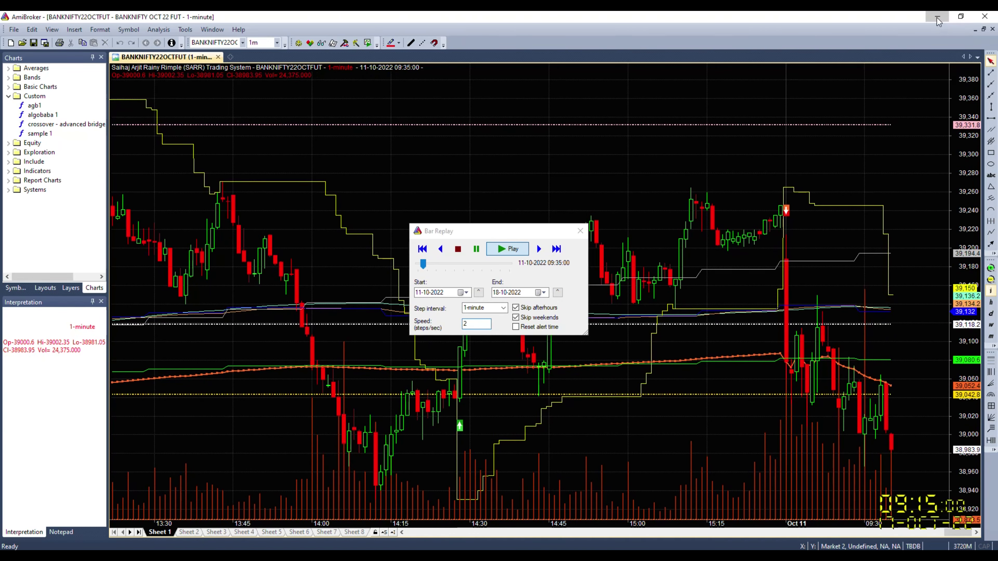
- Return to Stoxxo and clear its logs
{"action": "left_click", "coordinate": [938, 18]}
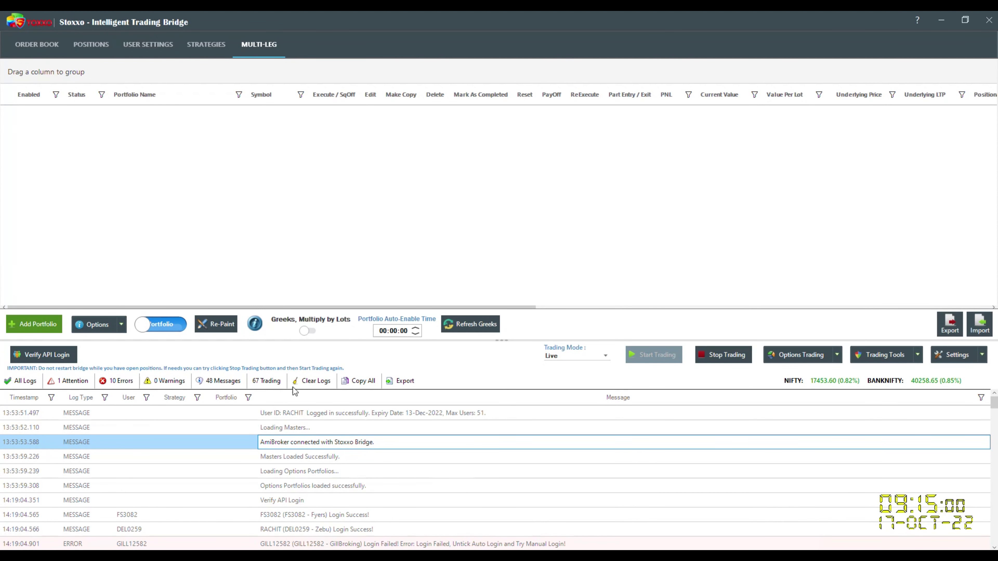
{"action": "left_click", "coordinate": [303, 386]}
{"action": "key", "text": "Return"}
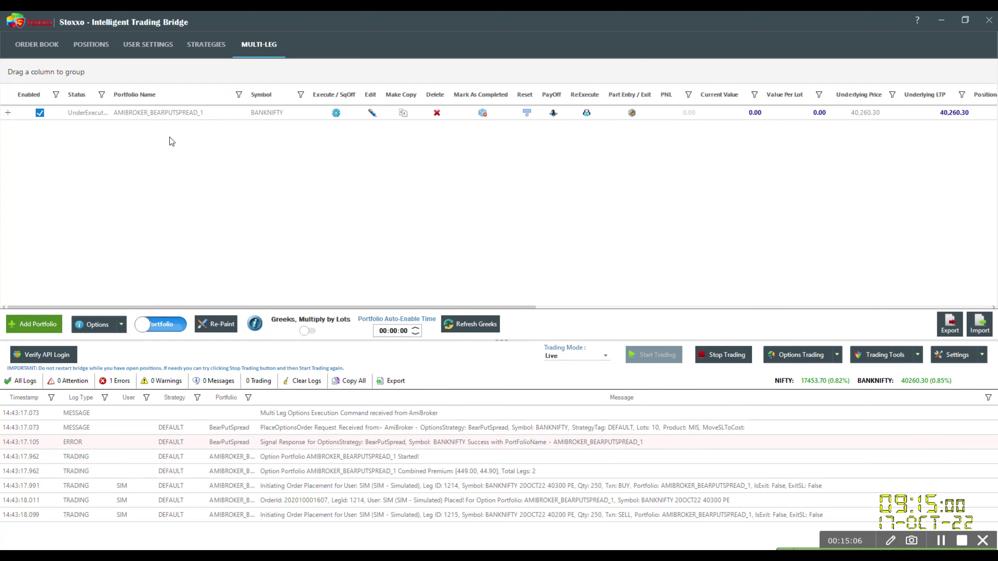
- Expand AMIBROKER_BEARPUTSPREAD_1 down to its executed legs to examine them, collapse it, and check the BullCallSpread exit log entry
{"action": "left_click", "coordinate": [172, 114]}
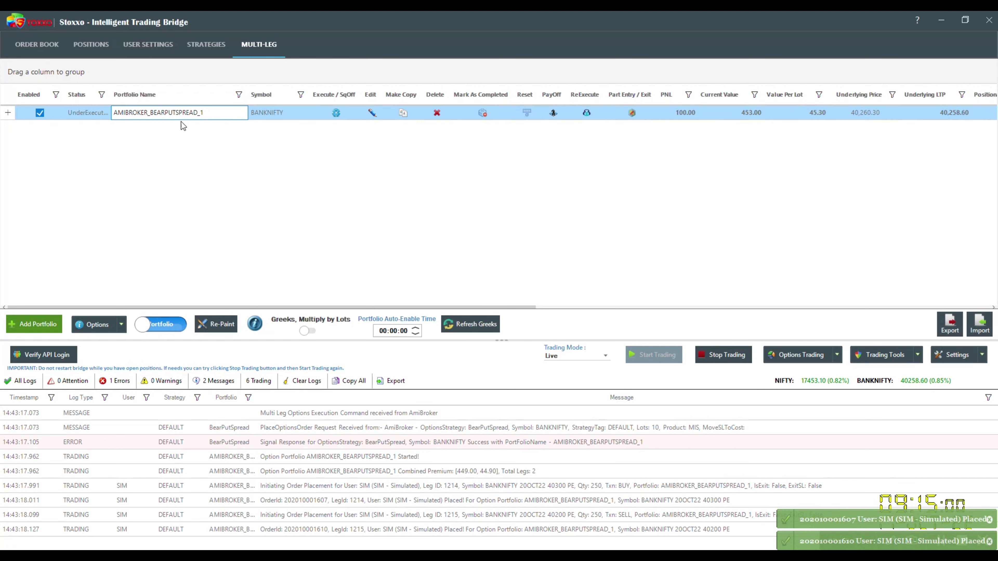
{"action": "left_click", "coordinate": [8, 112]}
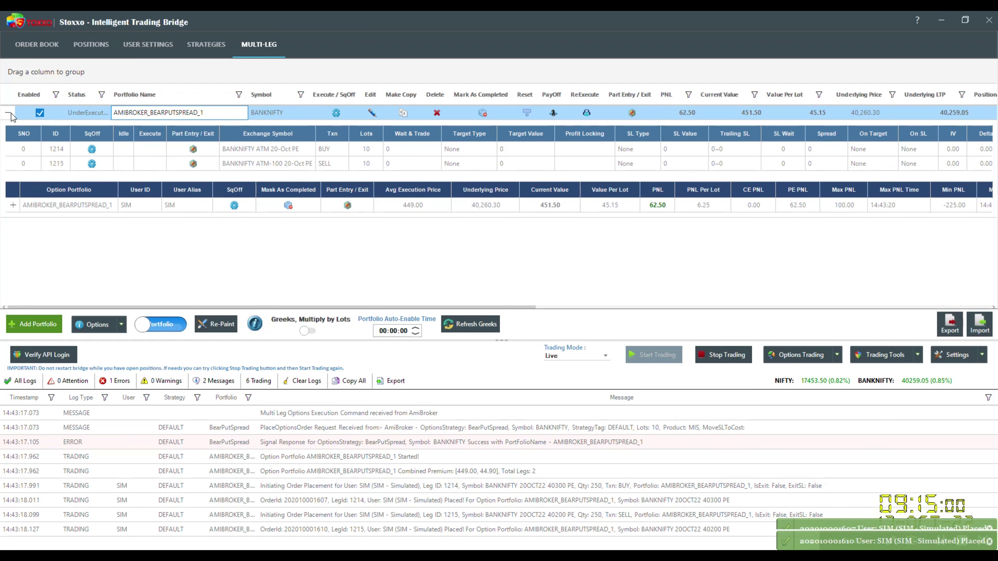
{"action": "left_click", "coordinate": [13, 204]}
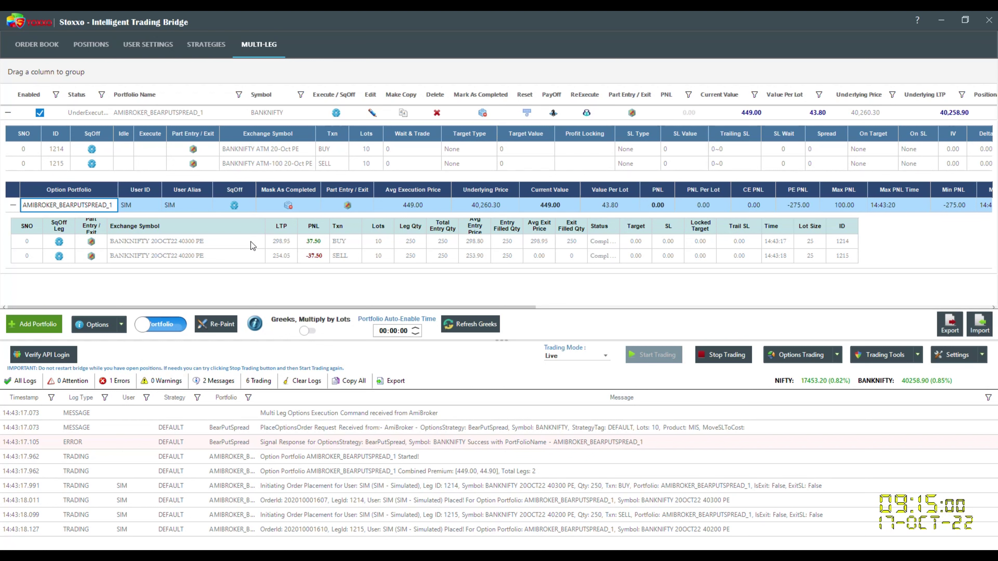
{"action": "left_click", "coordinate": [13, 205]}
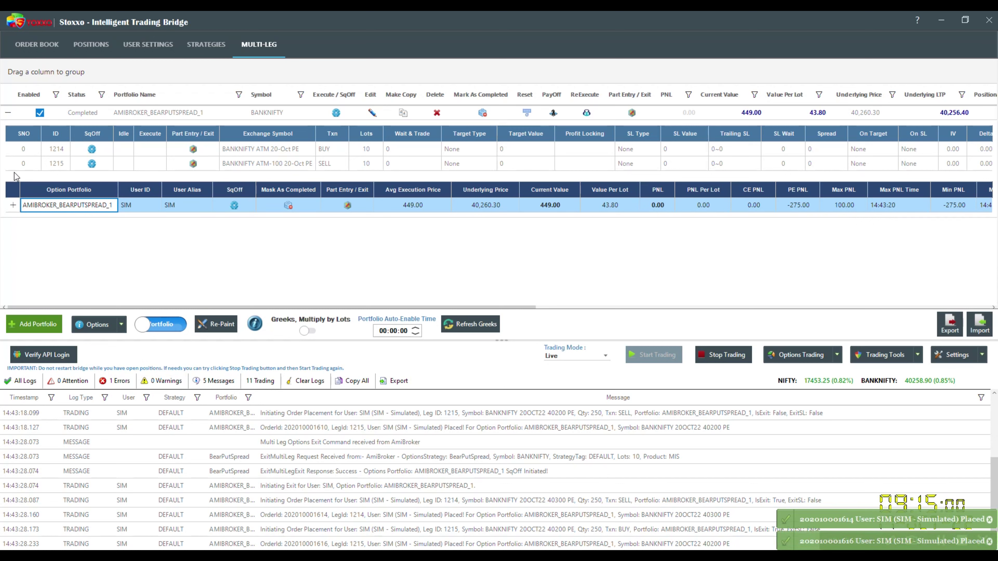
{"action": "left_click", "coordinate": [8, 113]}
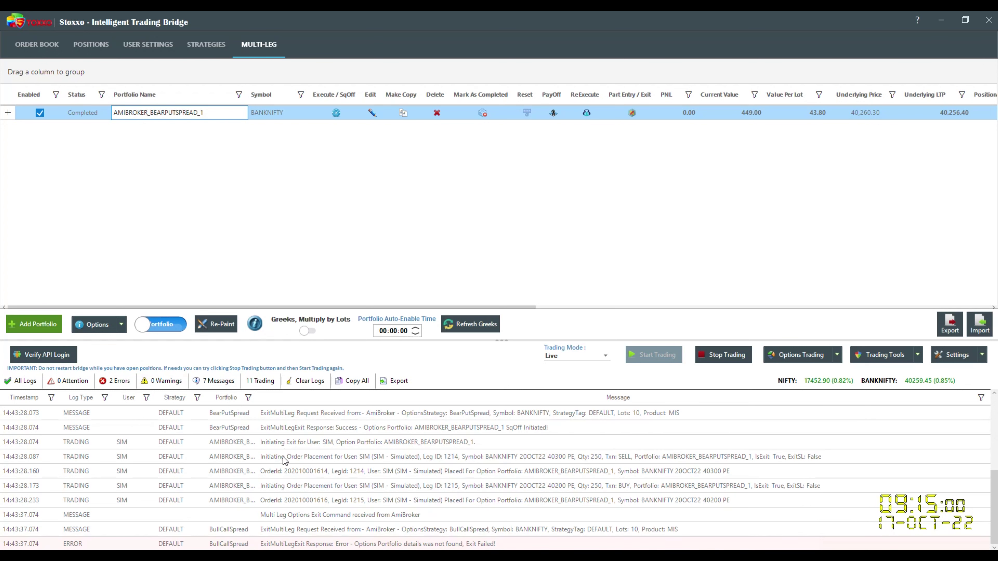
{"action": "left_click", "coordinate": [321, 535]}
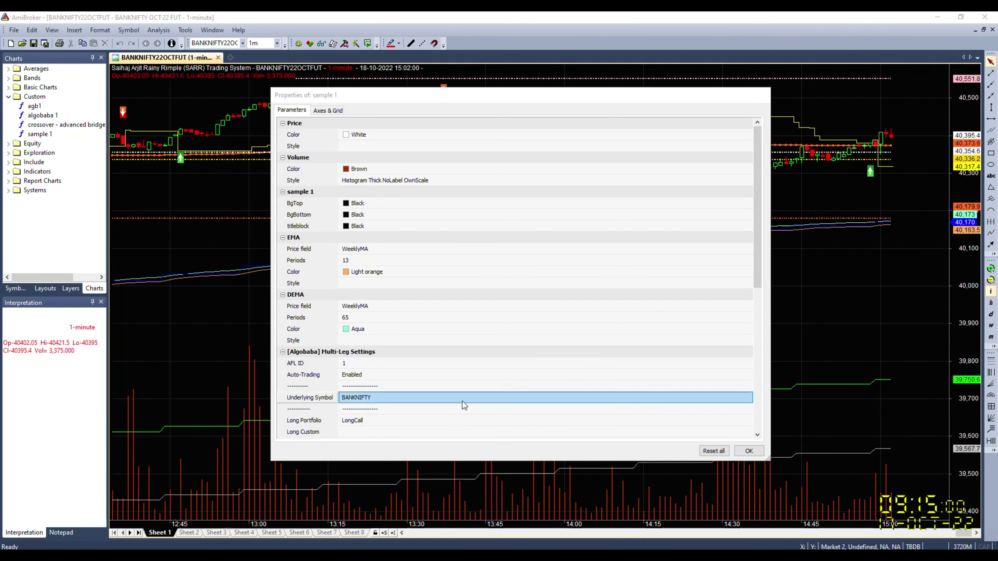
- Review the sample 1 Multi-Leg Settings in AmiBroker, from the auto-trading and portfolio options down to the trade times
{"action": "scroll", "coordinate": [463, 401], "scroll_direction": "down", "scroll_amount": 2}
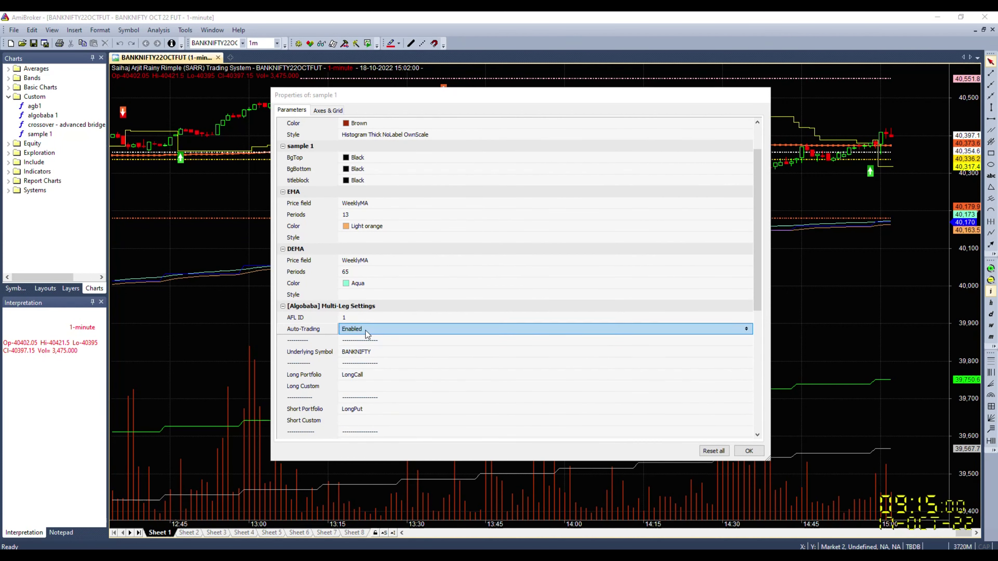
{"action": "scroll", "coordinate": [393, 385], "scroll_direction": "down", "scroll_amount": 3}
{"action": "scroll", "coordinate": [393, 401], "scroll_direction": "down", "scroll_amount": 5}
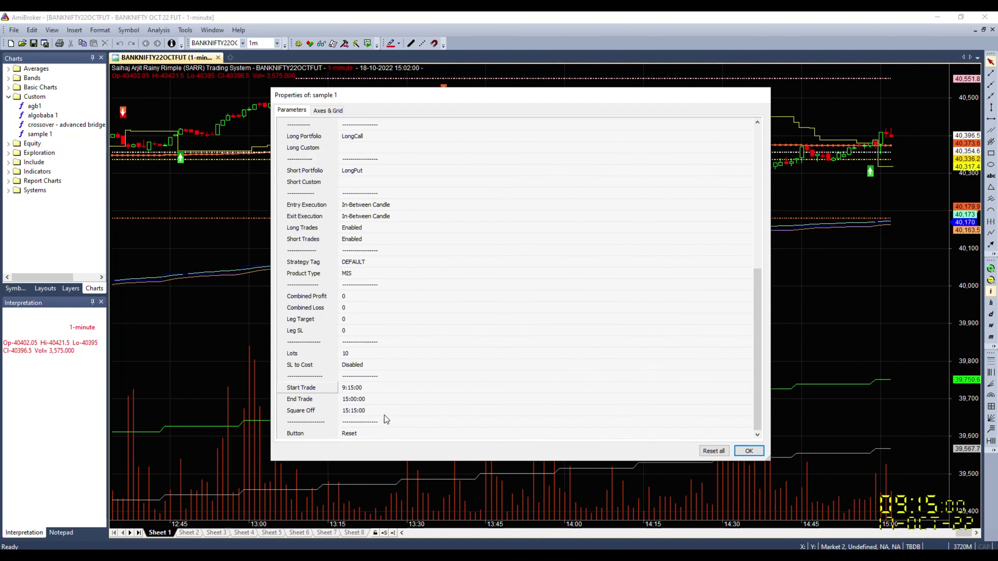
- Reset all sample 1 chart parameters to their defaults and enable Auto-Trading in the Multi-Leg Settings
{"action": "left_click", "coordinate": [714, 455]}
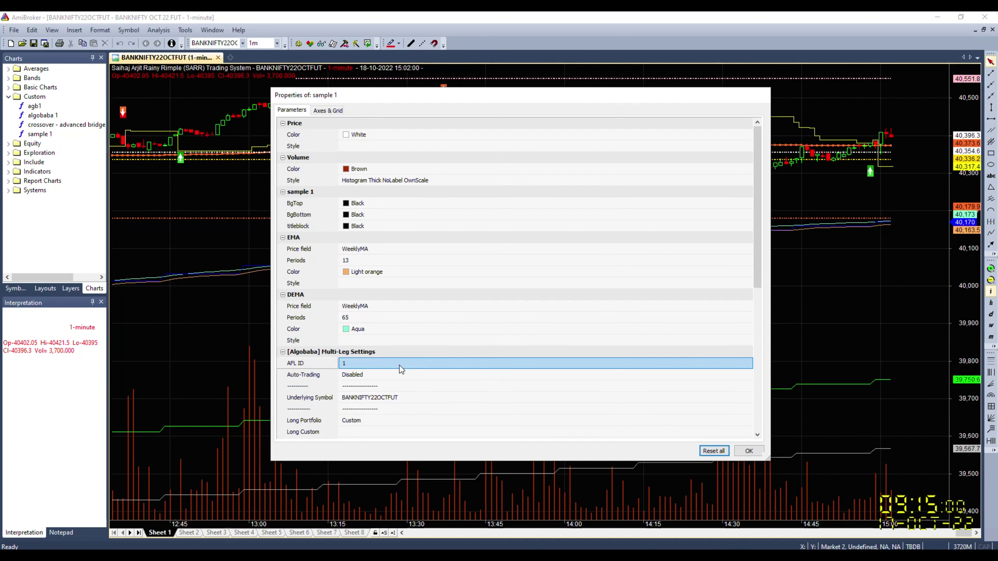
{"action": "left_click", "coordinate": [398, 375]}
- Set Long Portfolio to LongCall and Short Portfolio to LongPut in the Multi-Leg Settings, and apply the parameters
{"action": "scroll", "coordinate": [408, 378], "scroll_direction": "down", "scroll_amount": 3}
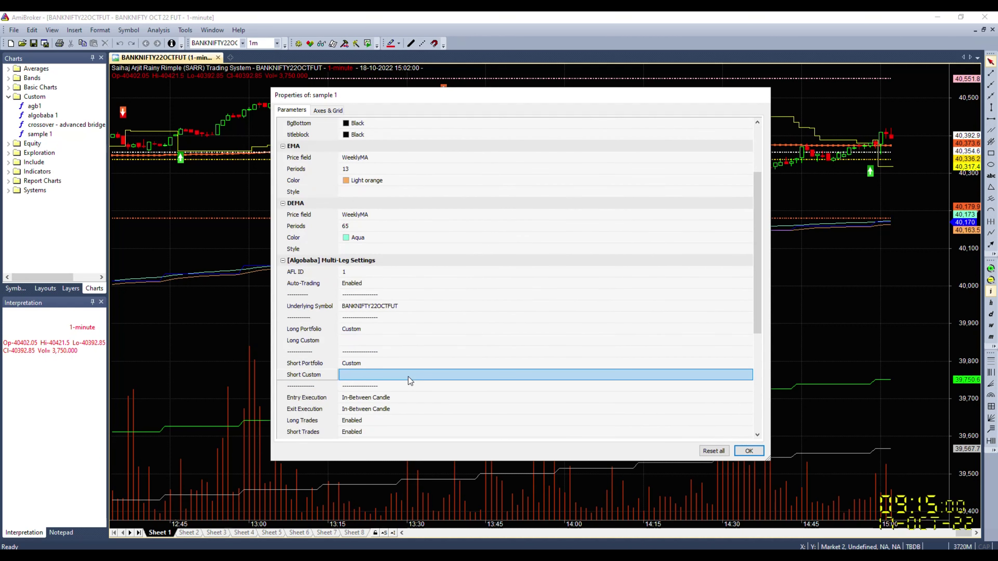
{"action": "left_click", "coordinate": [389, 333]}
{"action": "left_click", "coordinate": [391, 334]}
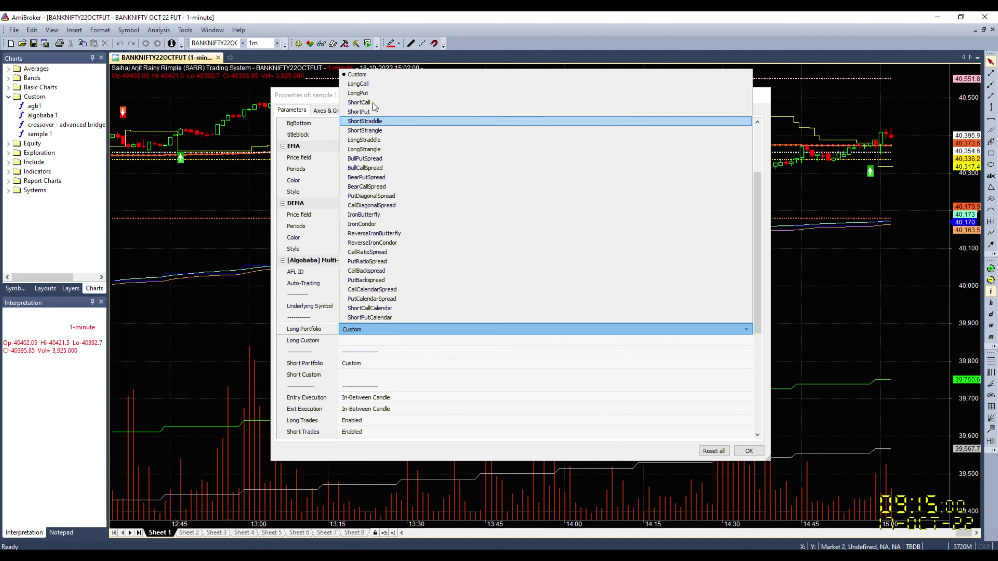
{"action": "left_click", "coordinate": [358, 83]}
{"action": "left_click", "coordinate": [354, 363]}
{"action": "left_click", "coordinate": [353, 363]}
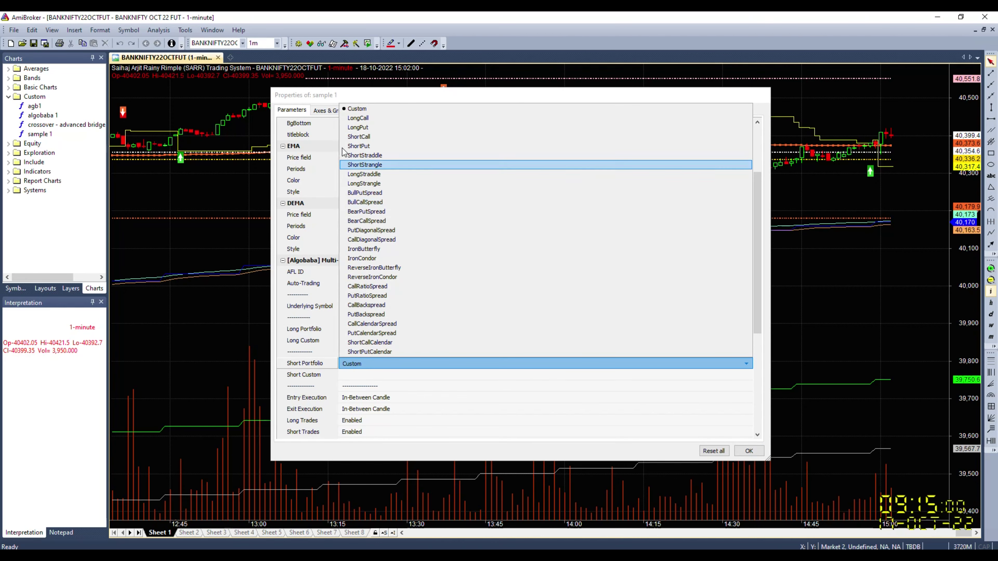
{"action": "left_click", "coordinate": [358, 127]}
{"action": "scroll", "coordinate": [386, 407], "scroll_direction": "down", "scroll_amount": 2}
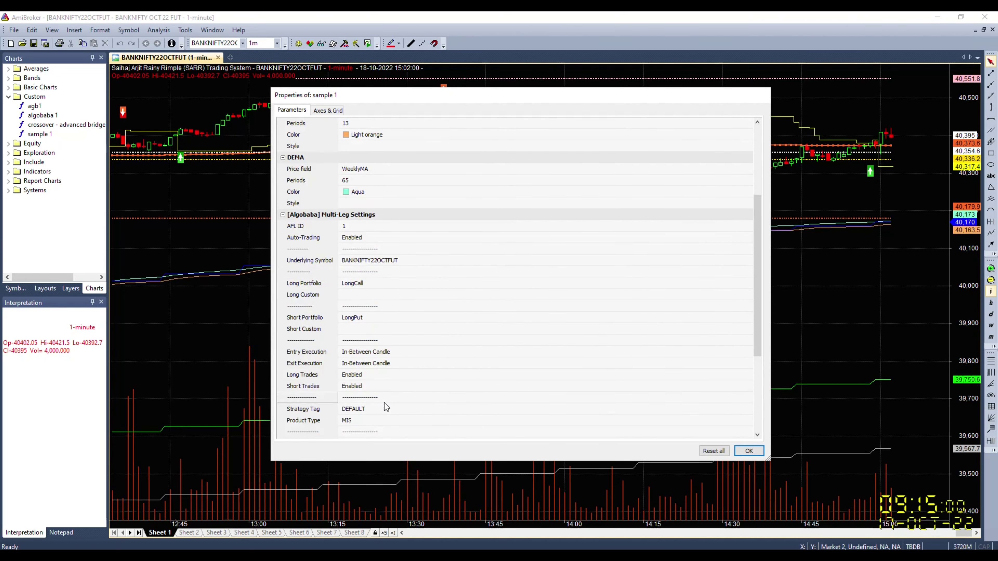
{"action": "scroll", "coordinate": [386, 407], "scroll_direction": "down", "scroll_amount": 2}
{"action": "left_click", "coordinate": [381, 410]}
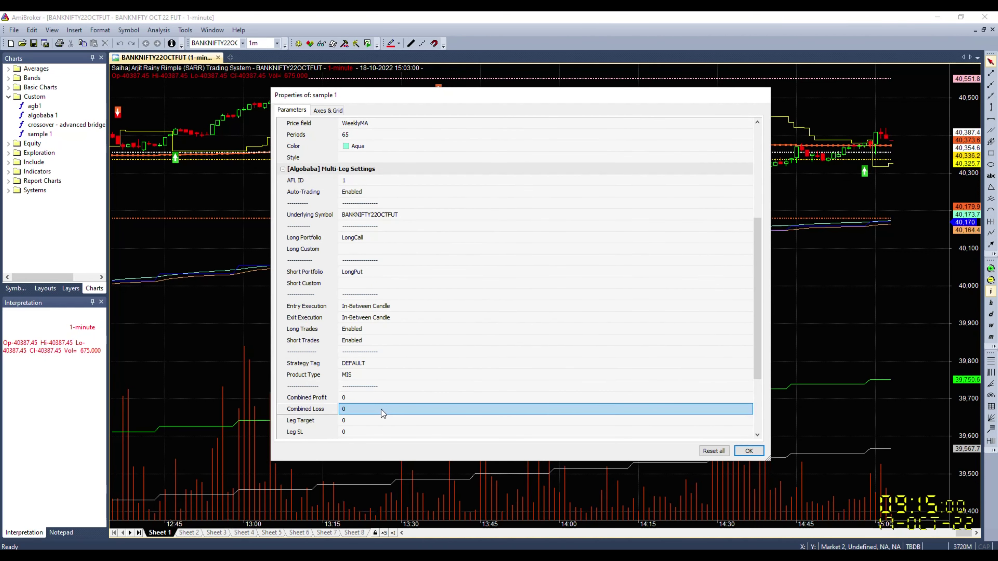
{"action": "left_click", "coordinate": [750, 453]}
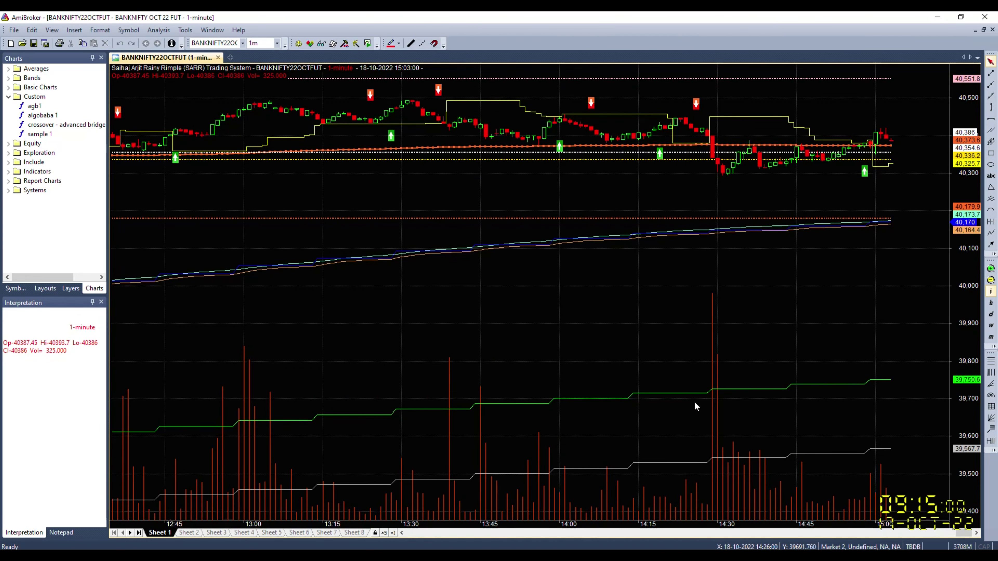
- Return to AmiBroker and start a 1-minute bar replay of the chart at 3 steps per second
{"action": "mouse_move", "coordinate": [696, 405]}
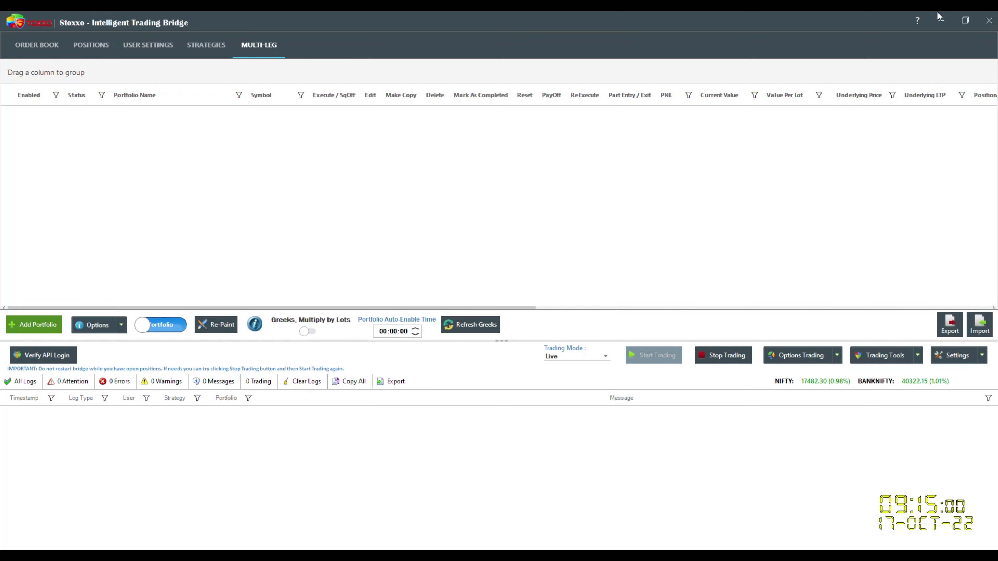
{"action": "left_click", "coordinate": [941, 20]}
{"action": "right_click", "coordinate": [431, 206]}
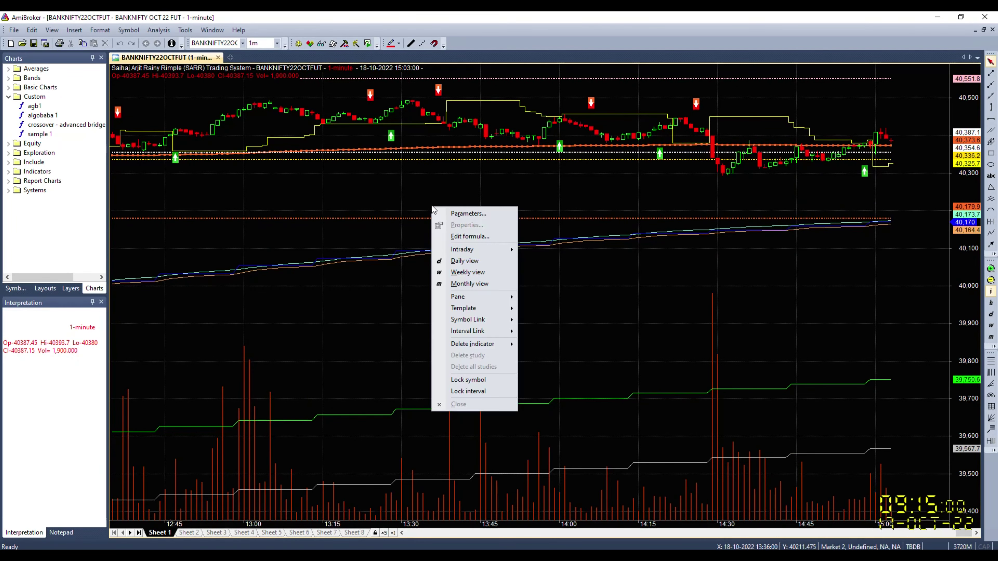
{"action": "left_click", "coordinate": [367, 44]}
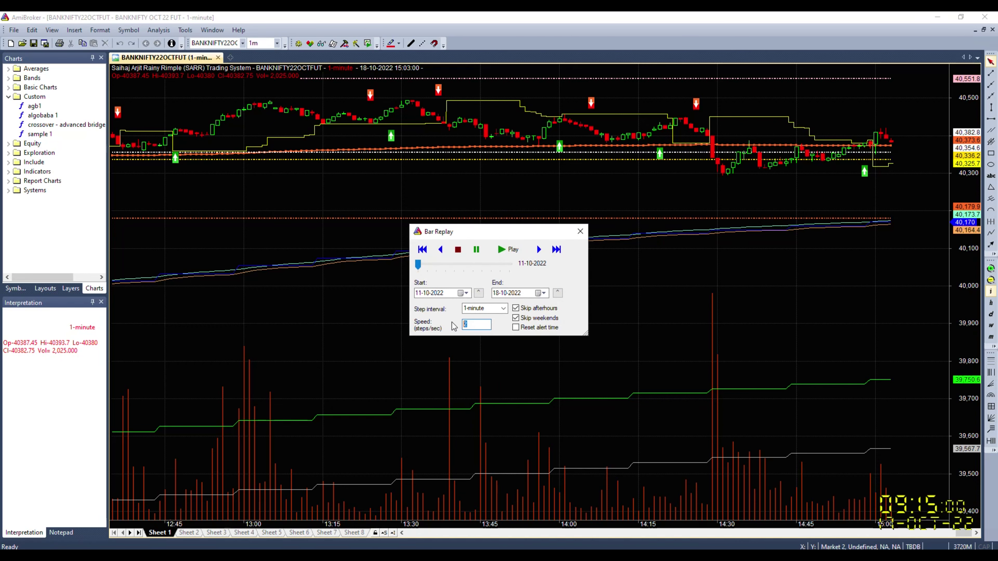
{"action": "left_click", "coordinate": [507, 249]}
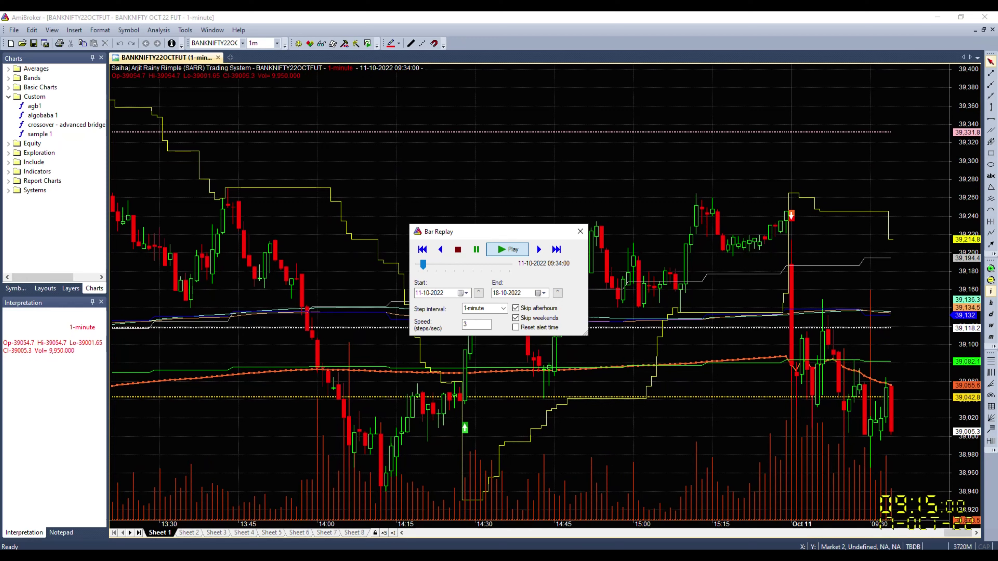
- Switch to Stoxxo, expand AMIBROKER_LONGPUT_1 down to its executed leg to examine it, and collapse it
{"action": "mouse_move", "coordinate": [574, 556]}
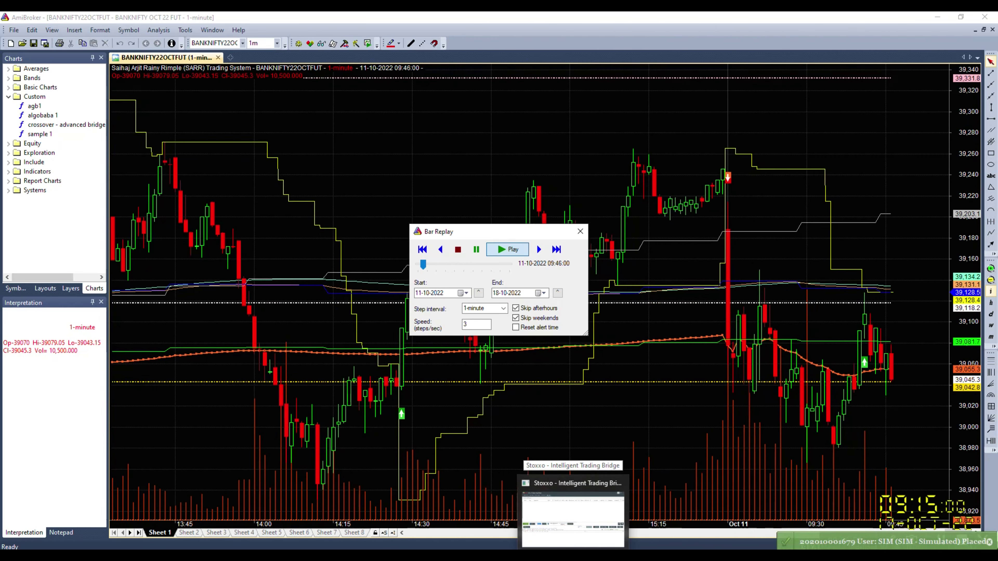
{"action": "left_click", "coordinate": [573, 519]}
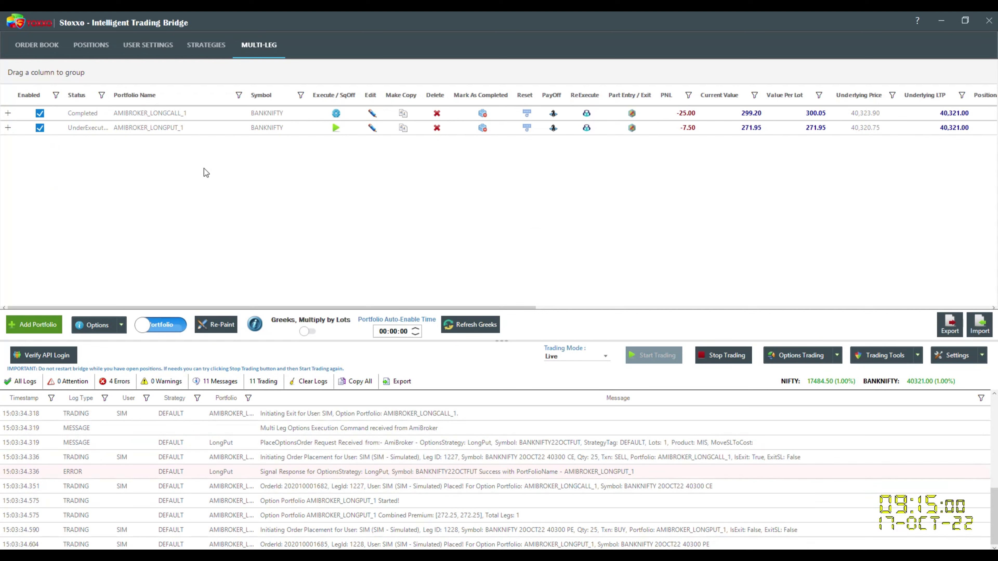
{"action": "left_click", "coordinate": [159, 127]}
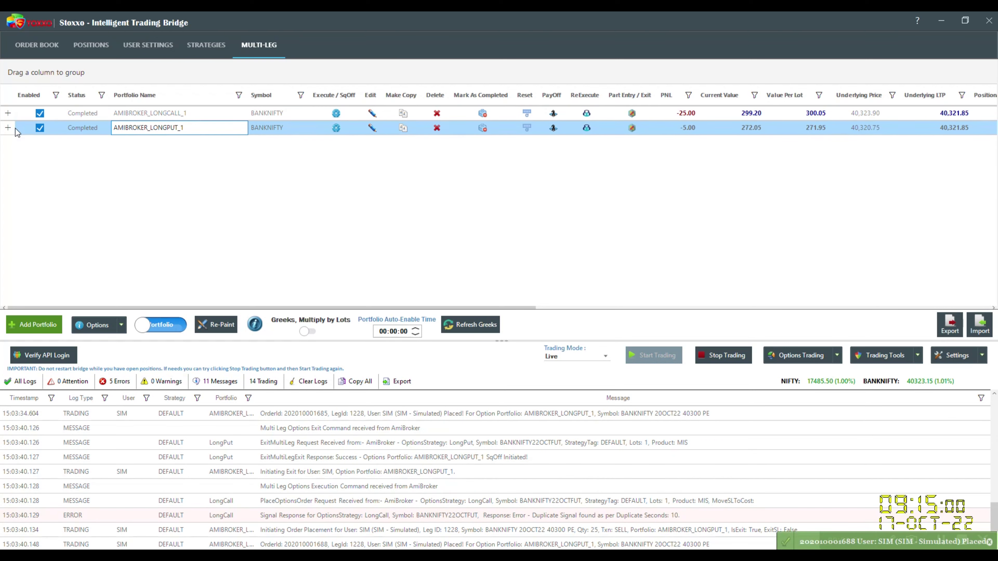
{"action": "left_click", "coordinate": [8, 129]}
{"action": "left_click", "coordinate": [13, 206]}
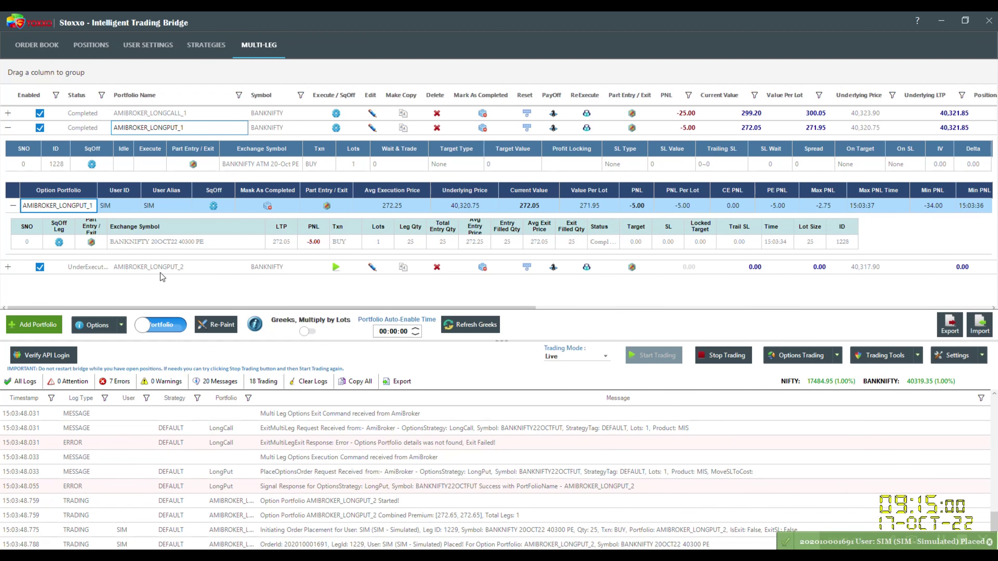
{"action": "left_click", "coordinate": [9, 128]}
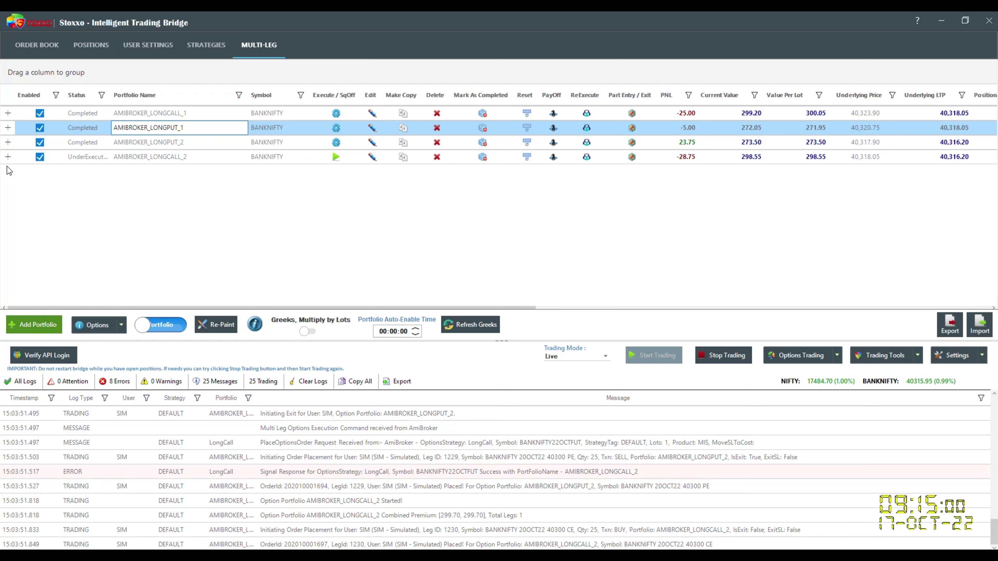
- Expand AMIBROKER_LONGCALL_2 down to its executed leg to examine it, and collapse it
{"action": "left_click", "coordinate": [7, 157]}
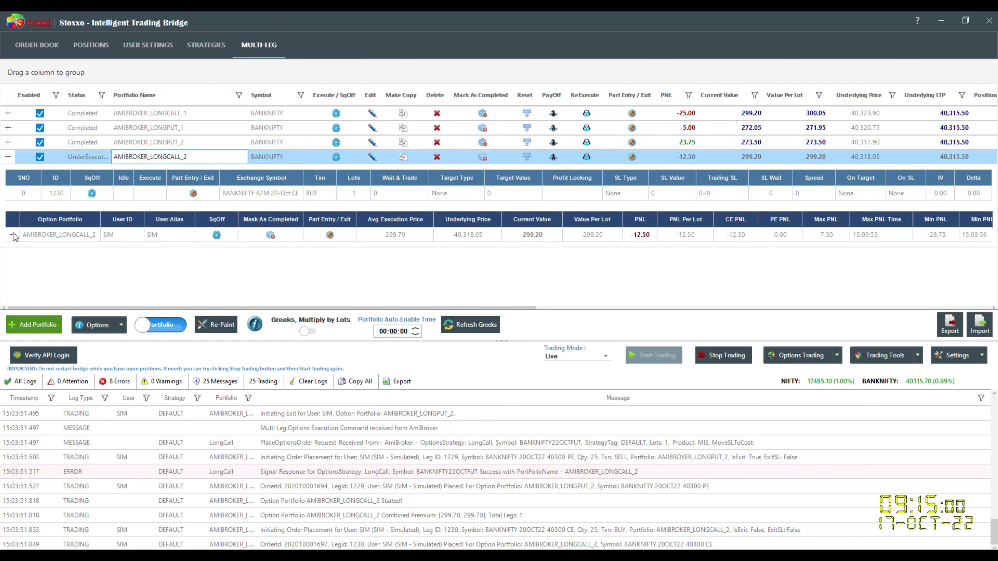
{"action": "left_click", "coordinate": [14, 235]}
{"action": "left_click", "coordinate": [7, 156]}
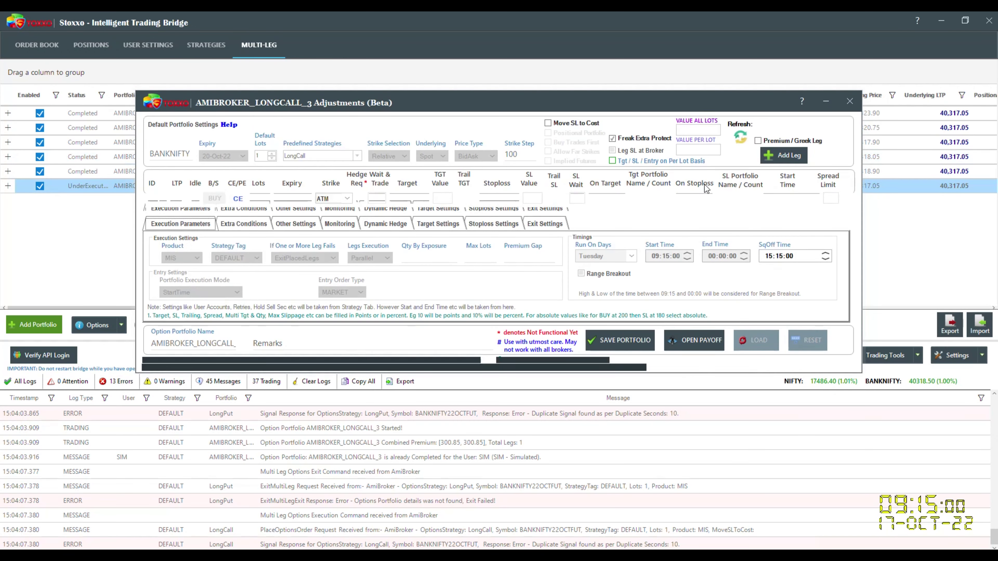
- Add a second BUY CE leg with strike ATM-200 to the AMIBROKER_LONGCALL_3 adjustments and save the portfolio
{"action": "left_click", "coordinate": [788, 156]}
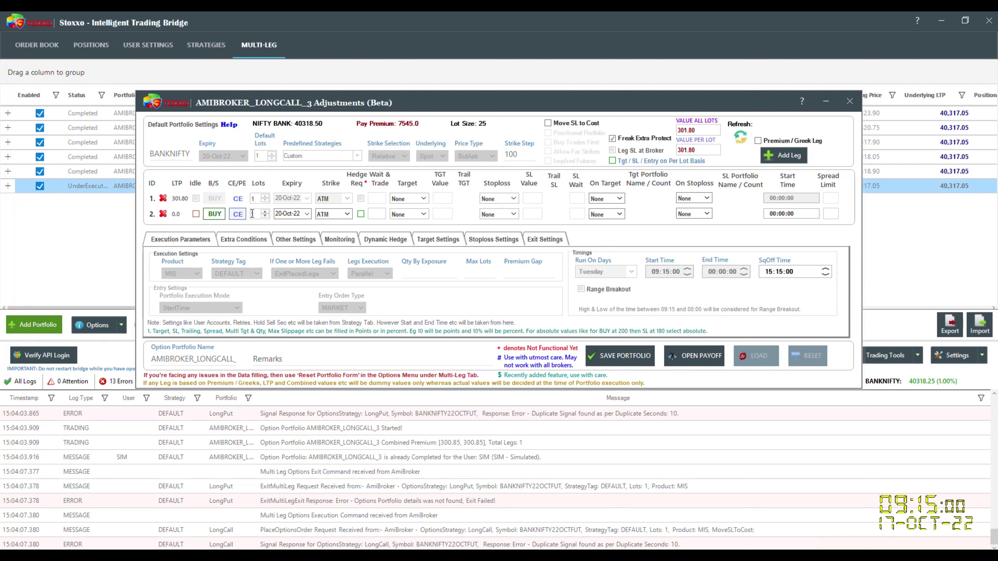
{"action": "left_click", "coordinate": [330, 214]}
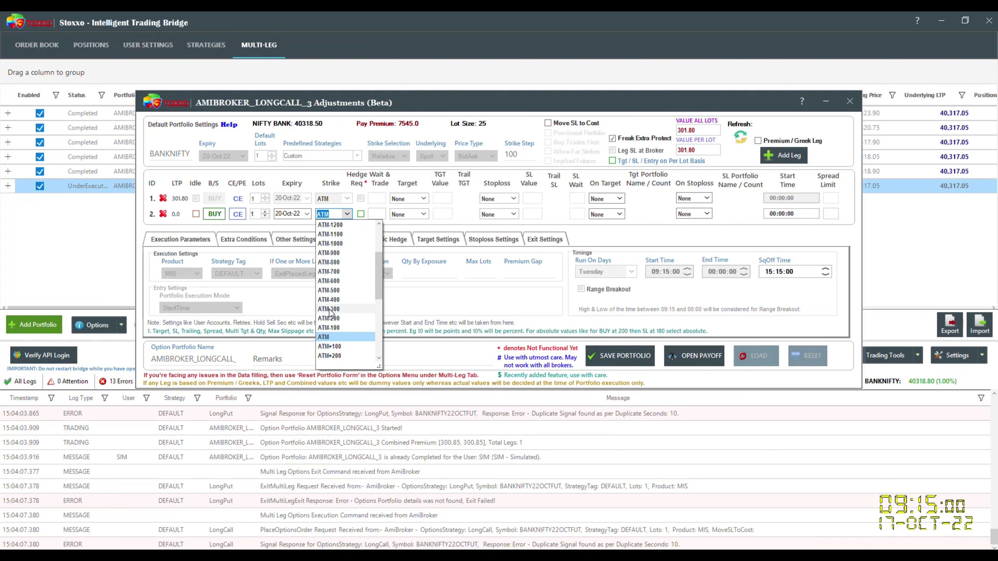
{"action": "left_click", "coordinate": [329, 318]}
{"action": "left_click", "coordinate": [604, 356]}
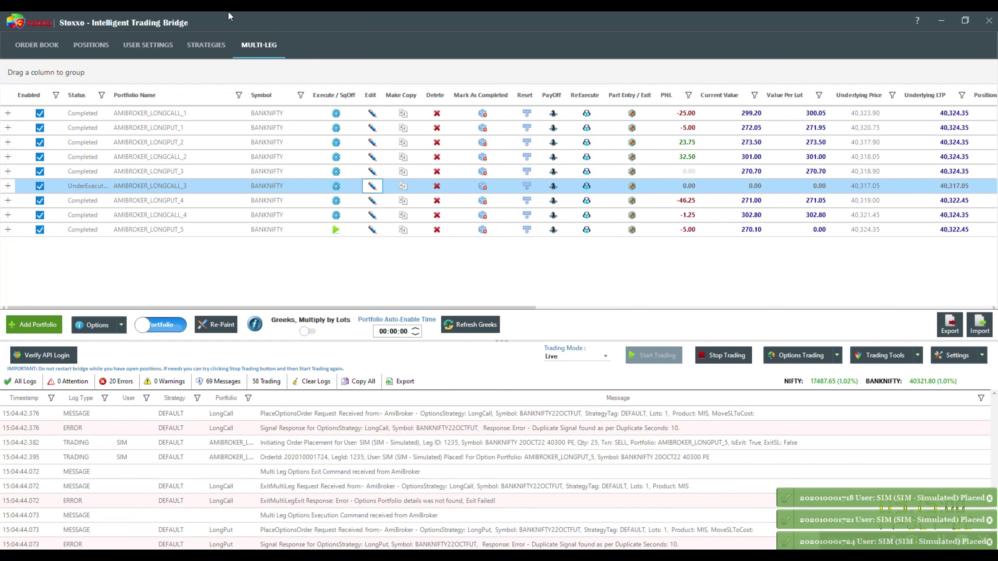
- In the strategies list, set the DEFAULT strategy's Max Loss to 500 and its Max Profit to 2000, saving both
{"action": "left_click", "coordinate": [201, 43]}
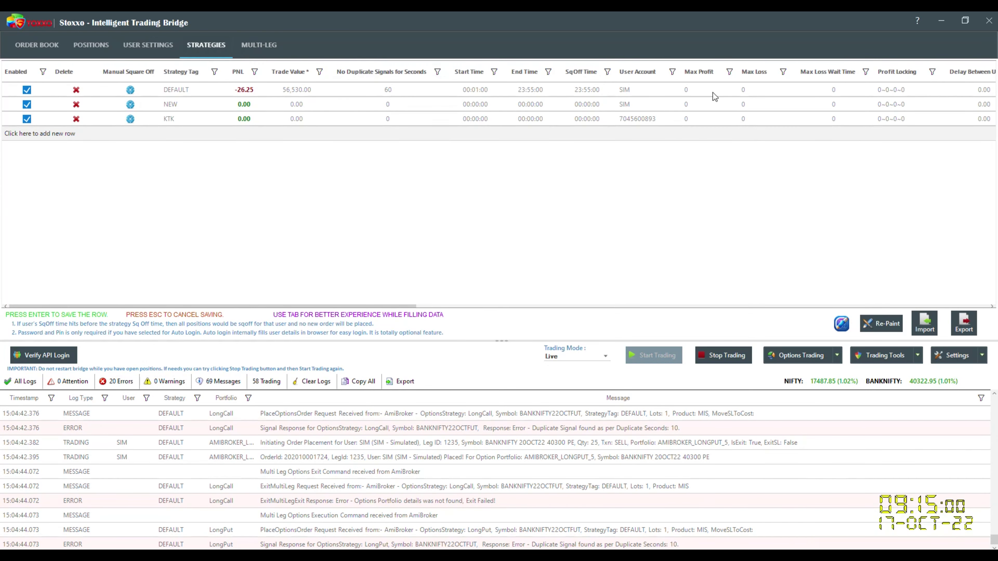
{"action": "left_click", "coordinate": [729, 91]}
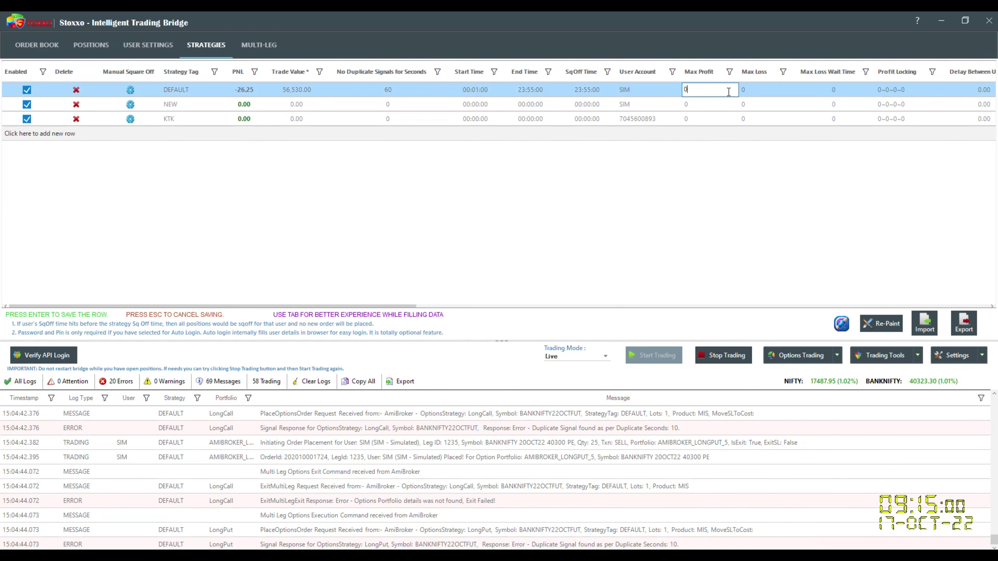
{"action": "left_click", "coordinate": [753, 89]}
{"action": "type", "text": "5"}
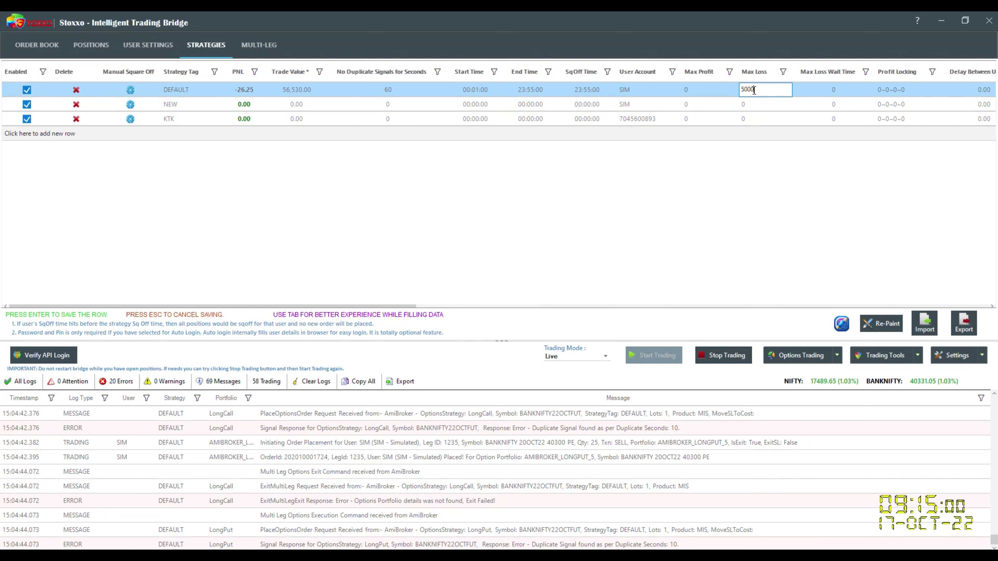
{"action": "type", "text": "00"}
{"action": "key", "text": "Return"}
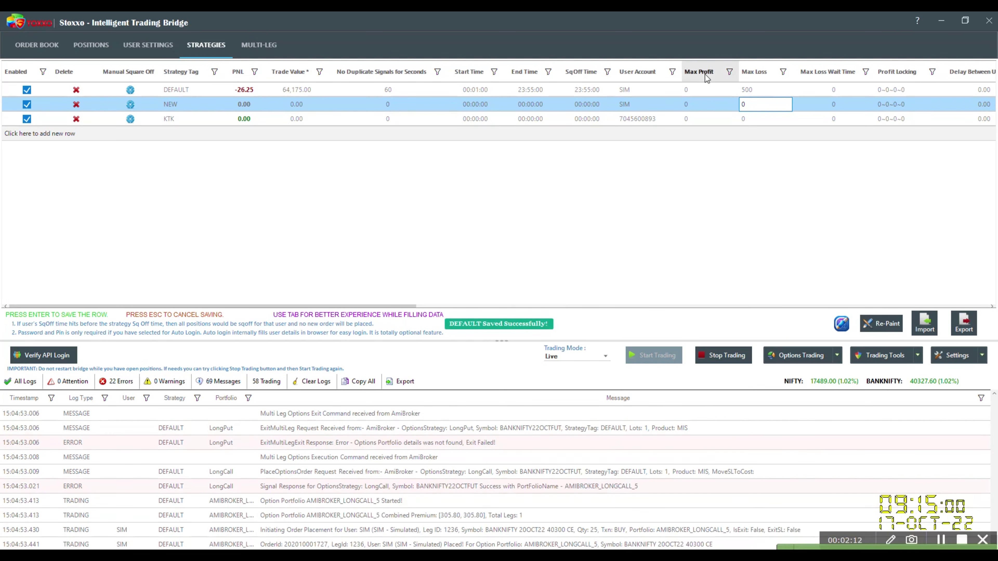
{"action": "left_click", "coordinate": [702, 92]}
{"action": "type", "text": "2000"}
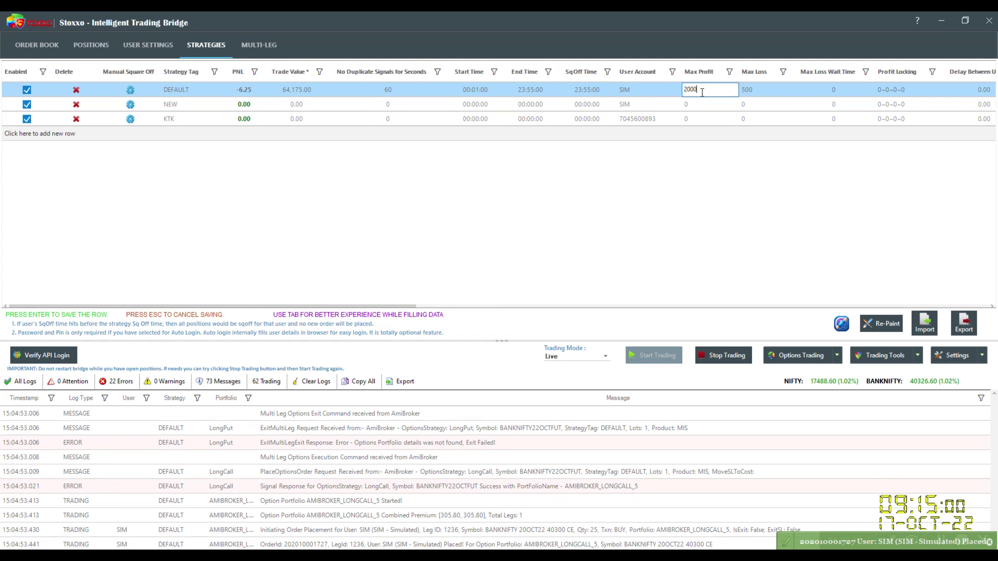
{"action": "key", "text": "Return"}
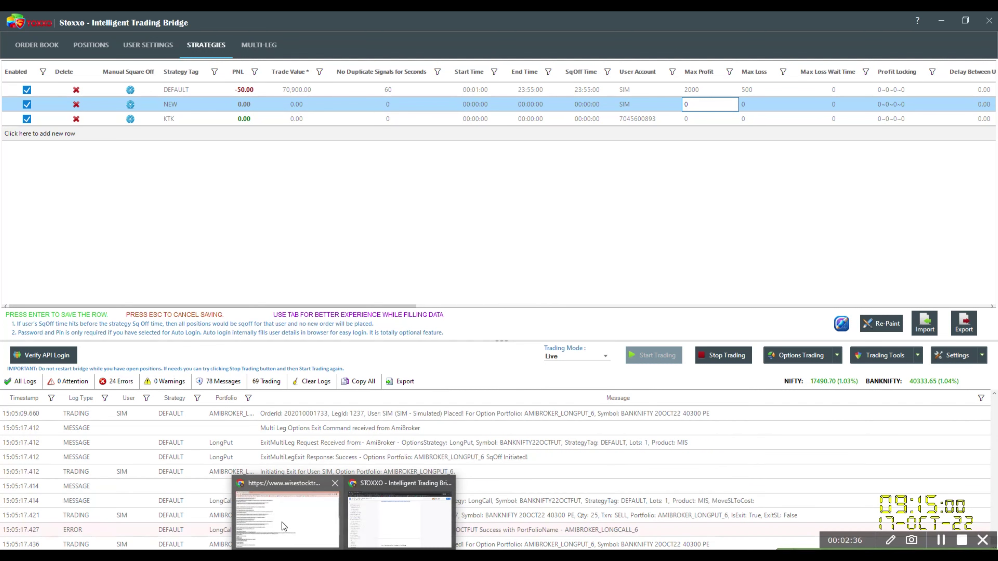
- View the WiseStockTrader AFL source in the browser, and return to the Multi-Leg portfolio list in Stoxxo
{"action": "left_click", "coordinate": [275, 511]}
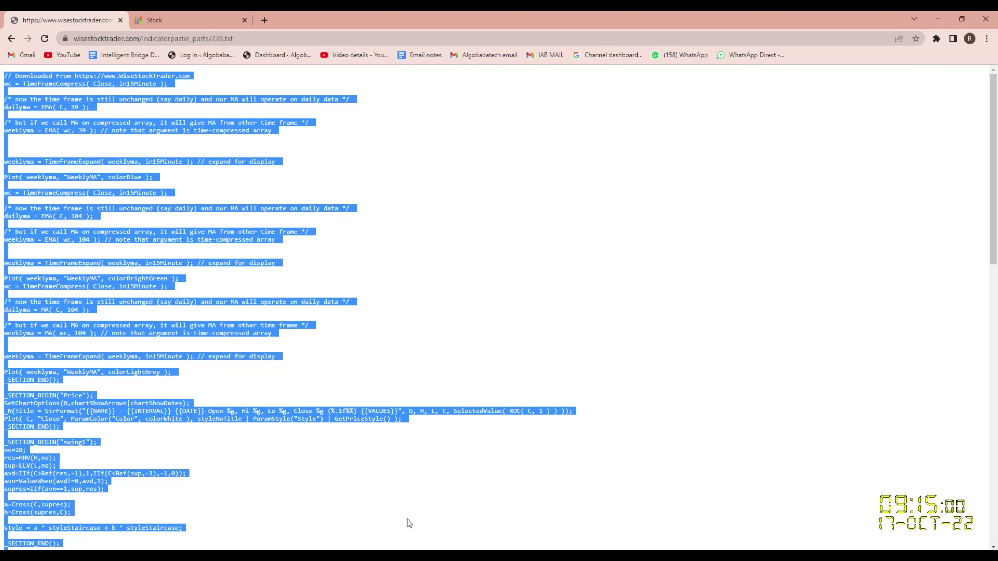
{"action": "key", "text": "alt+Tab"}
{"action": "mouse_move", "coordinate": [169, 67]}
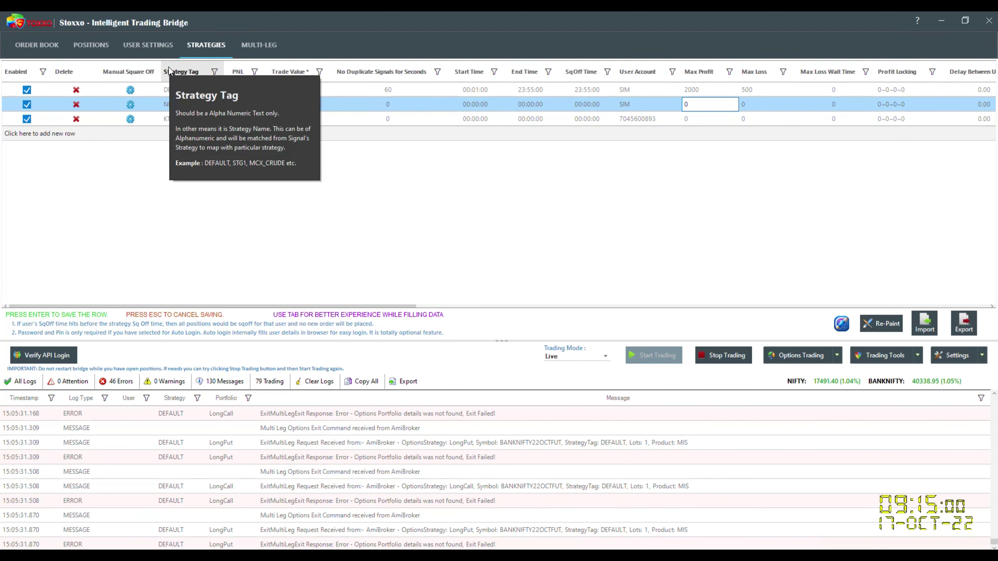
{"action": "left_click", "coordinate": [248, 42]}
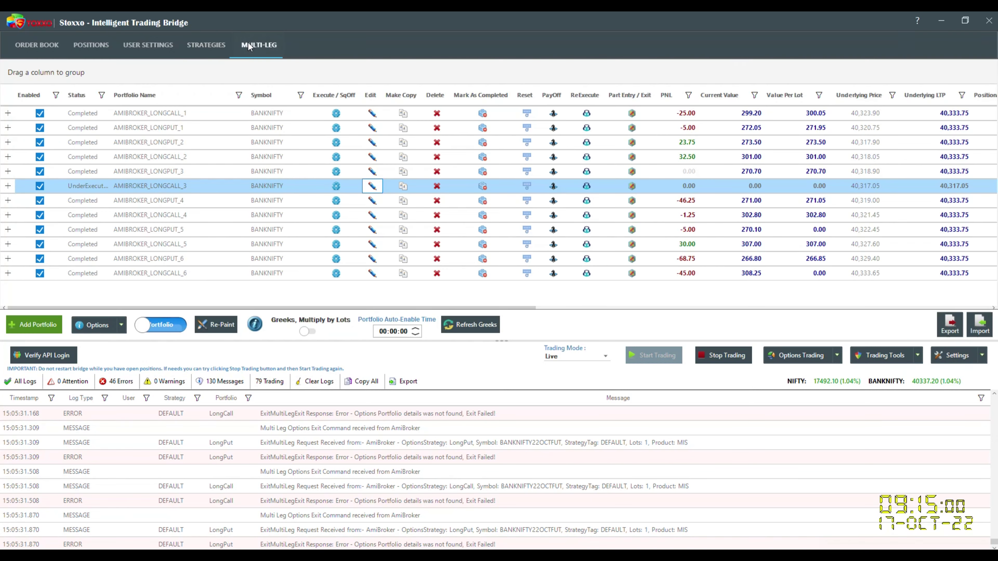